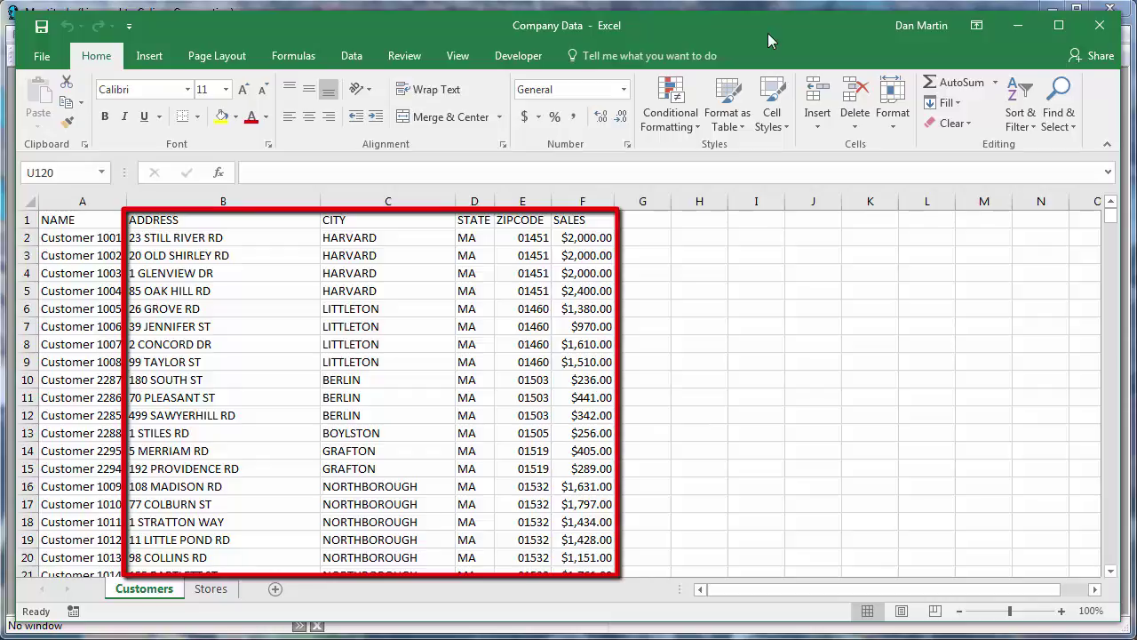
Review the Stores sheet of the Company Data workbook, and close the workbook.
left_click(211, 590)
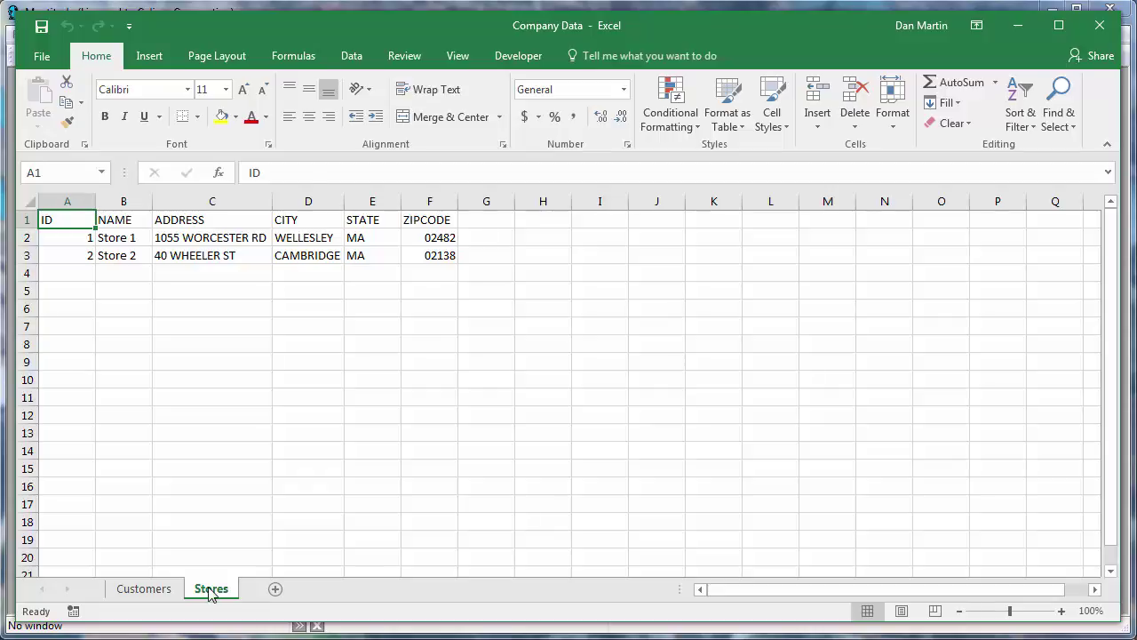
left_click(1100, 28)
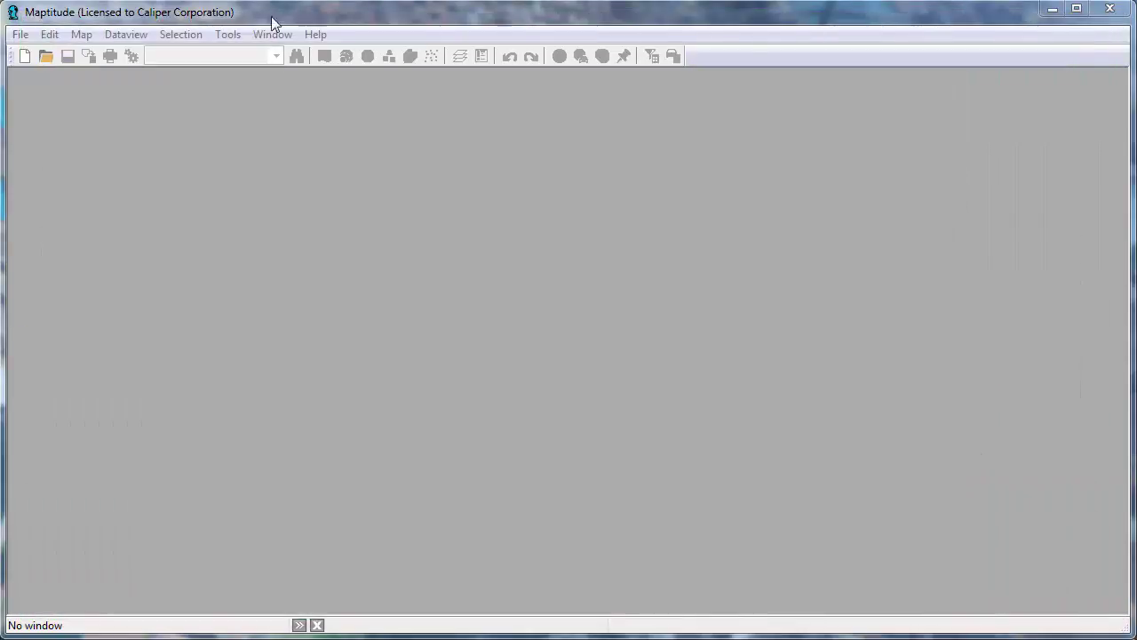
Start a new map of own data in Maptitude from the Customers sheet of the Company Data workbook.
left_click(29, 55)
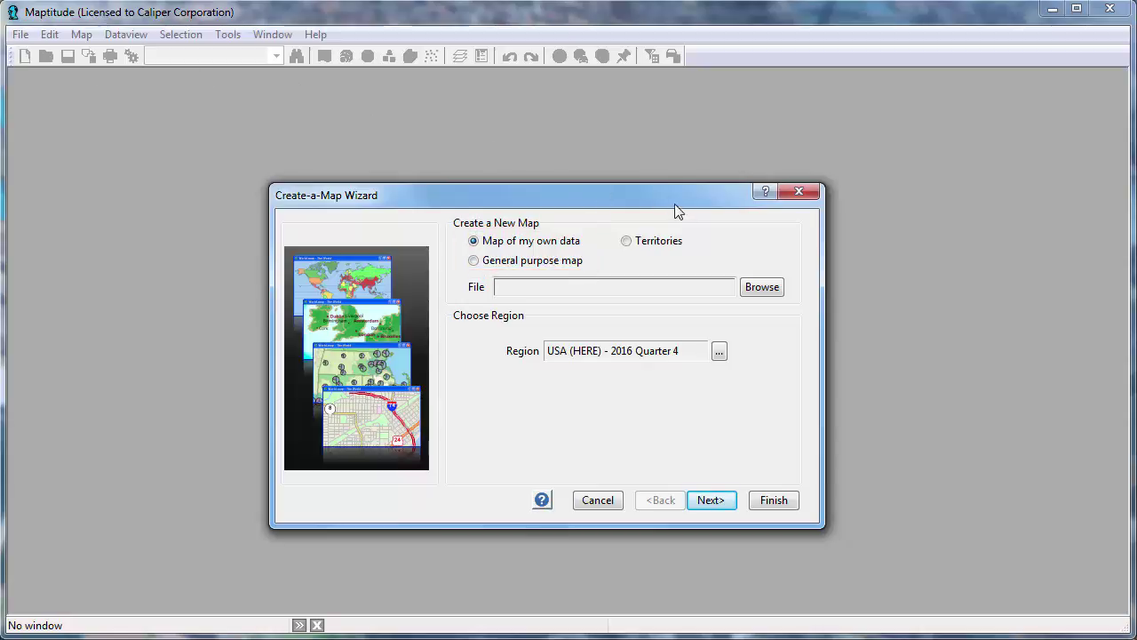
left_click(762, 287)
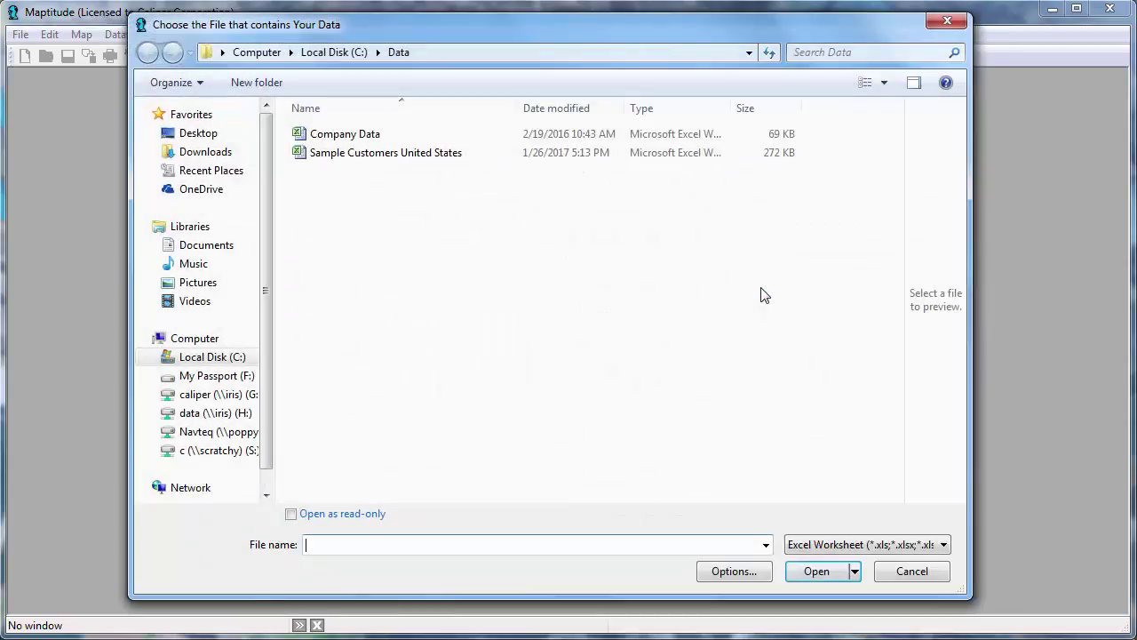
left_click(384, 134)
left_click(831, 576)
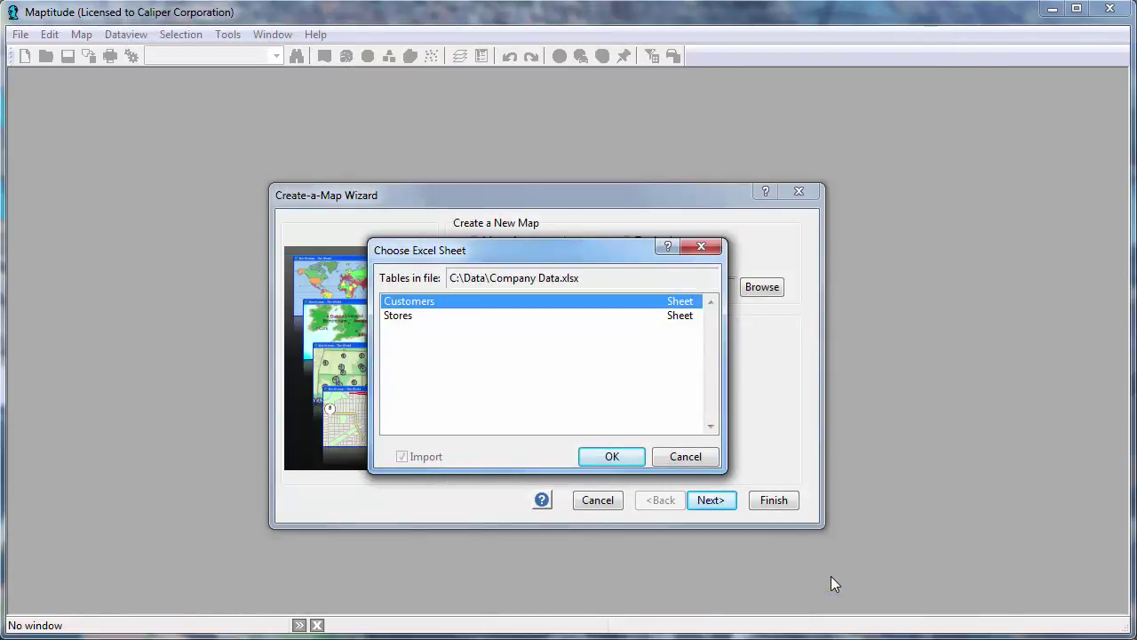
left_click(625, 459)
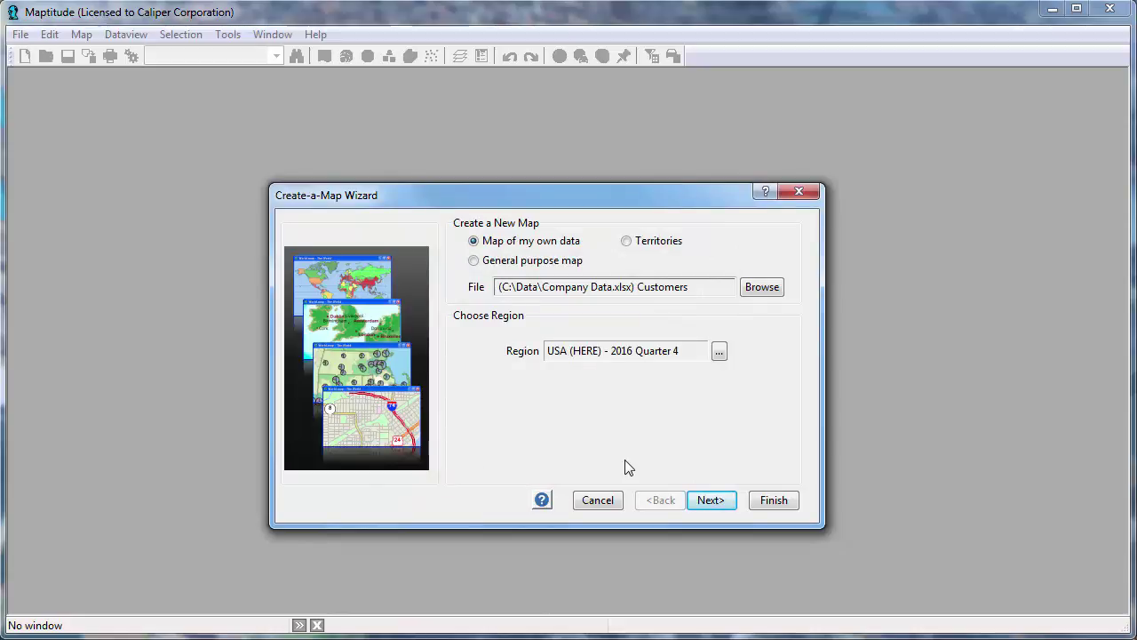
Accept the matched address fields and set the map type to show ZIP Code boundaries with the data attached.
left_click(714, 502)
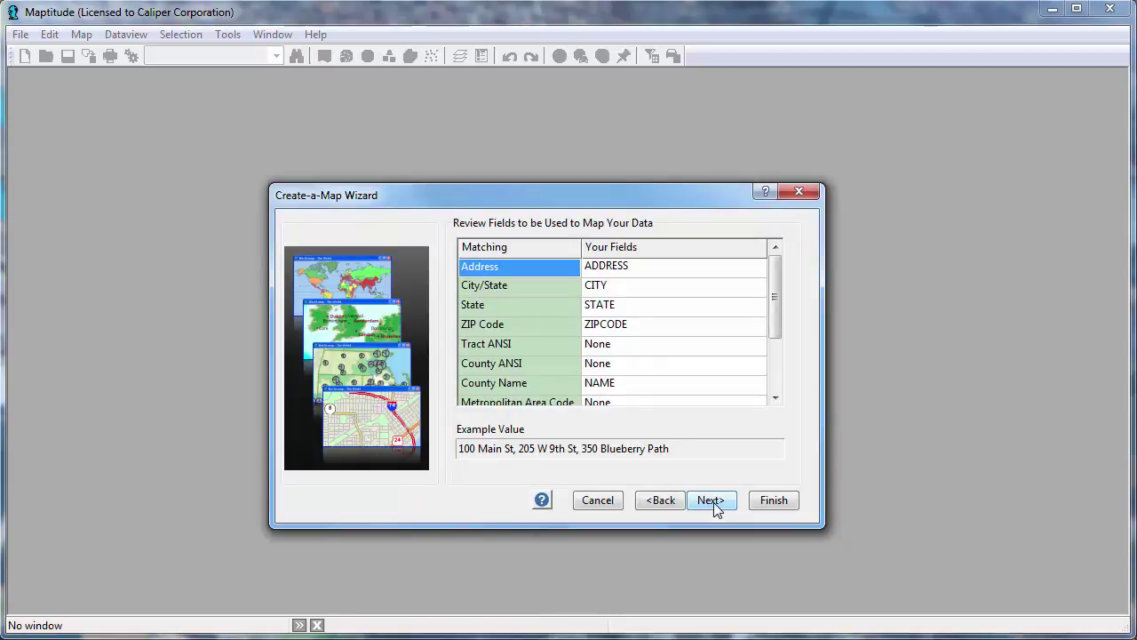
left_click(711, 500)
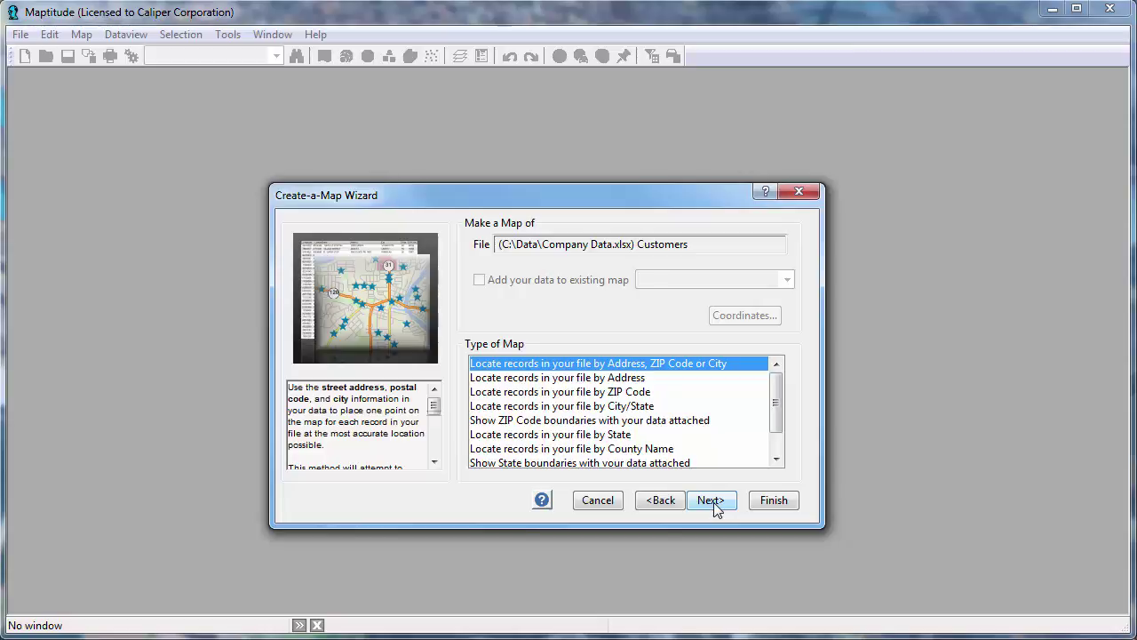
left_click(655, 421)
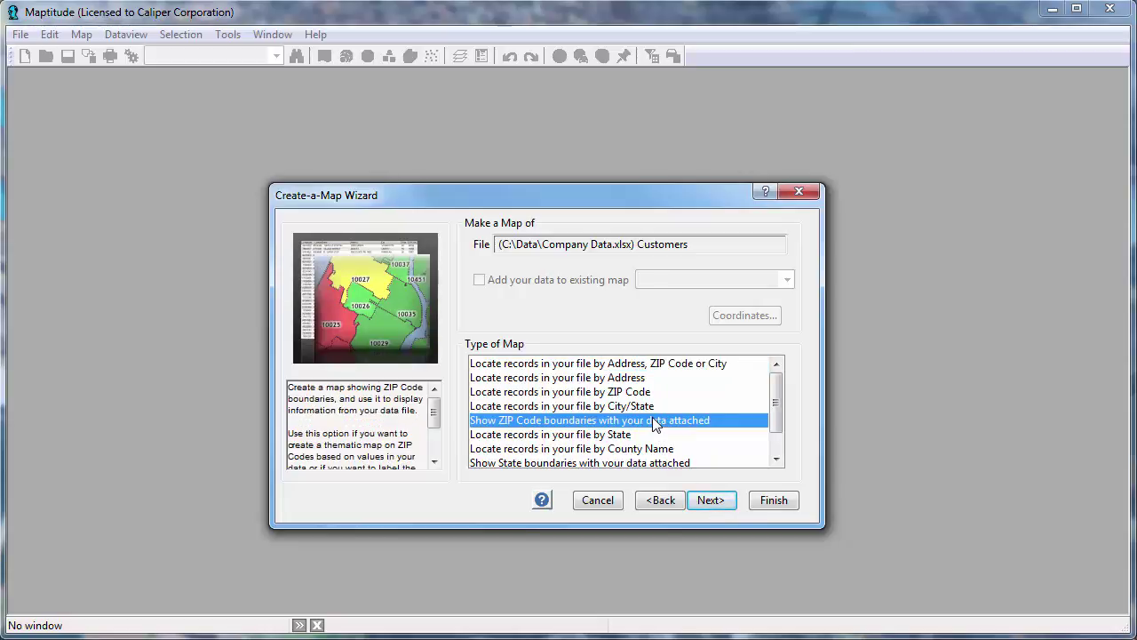
left_click(711, 503)
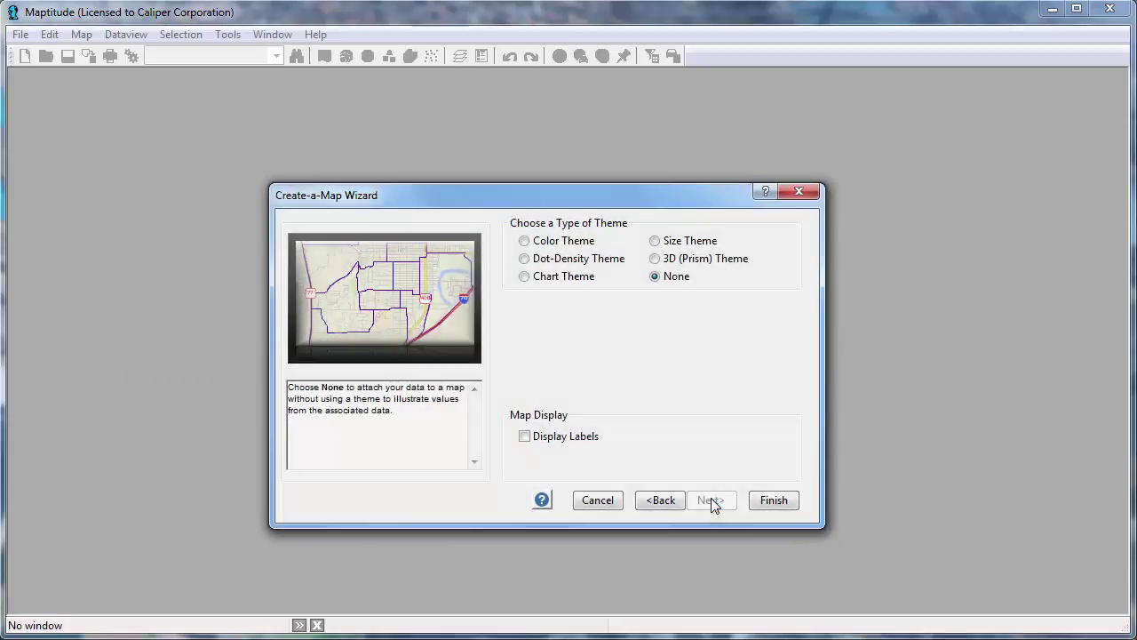
Apply a Color Theme based on the SALES field and create the map.
left_click(576, 247)
left_click(778, 377)
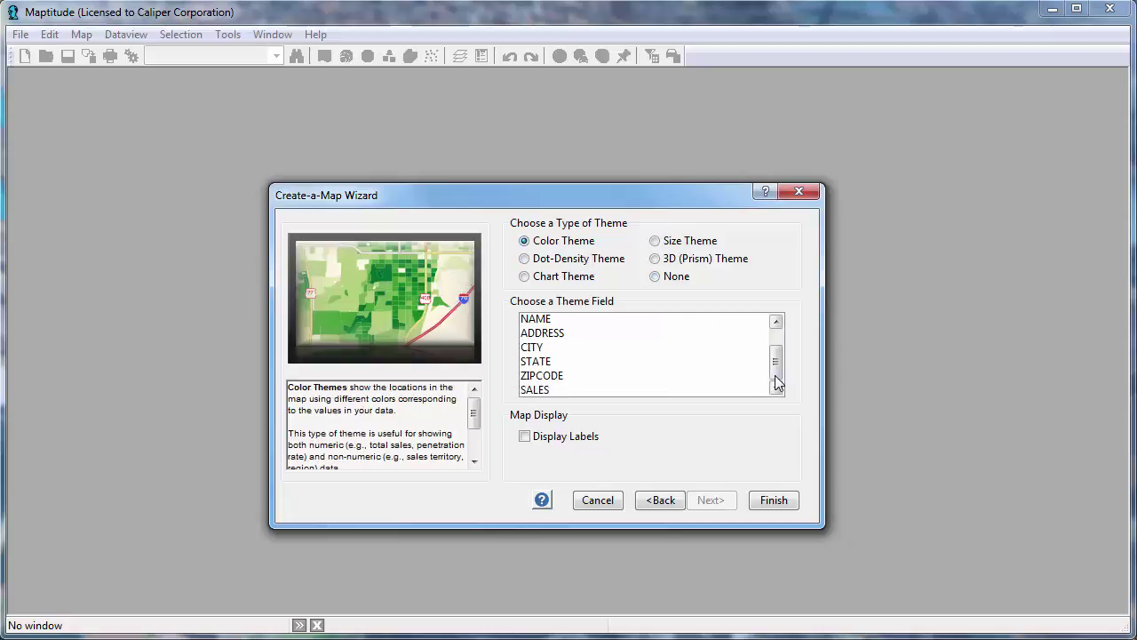
left_click(601, 381)
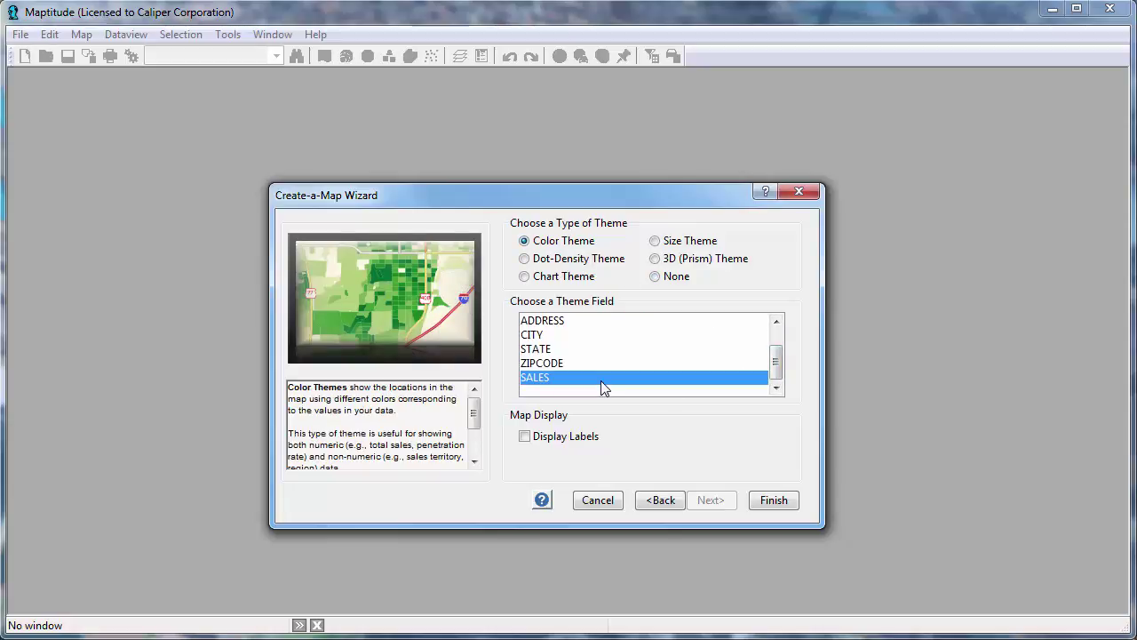
left_click(778, 503)
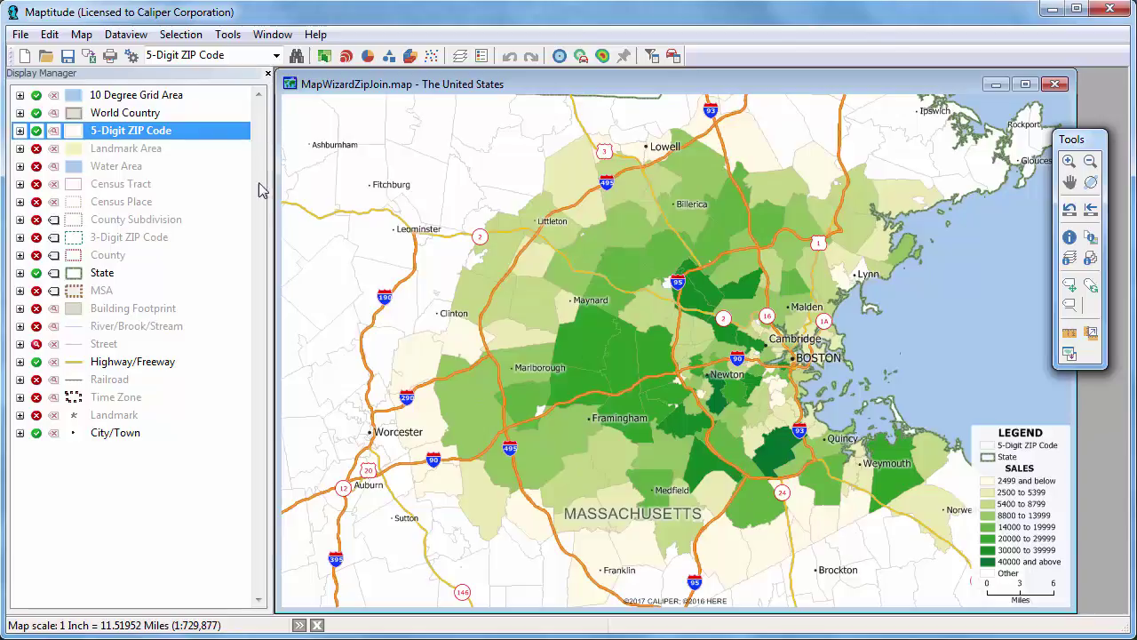
Start adding the Customers sheet of the Company Data workbook to the existing map.
left_click(87, 37)
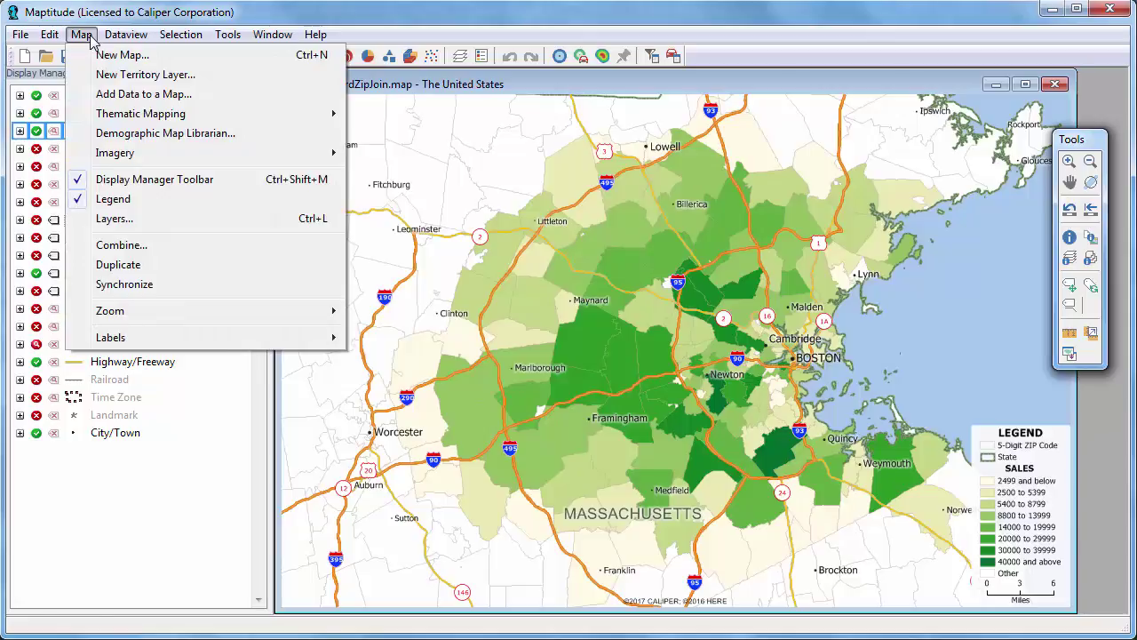
left_click(116, 96)
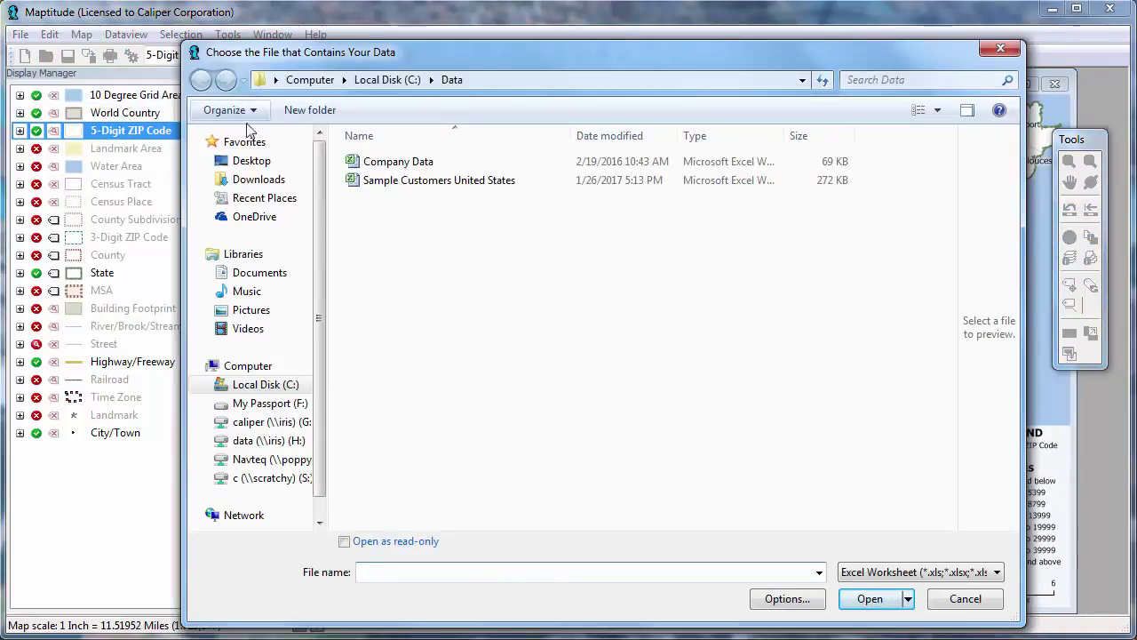
left_click(405, 164)
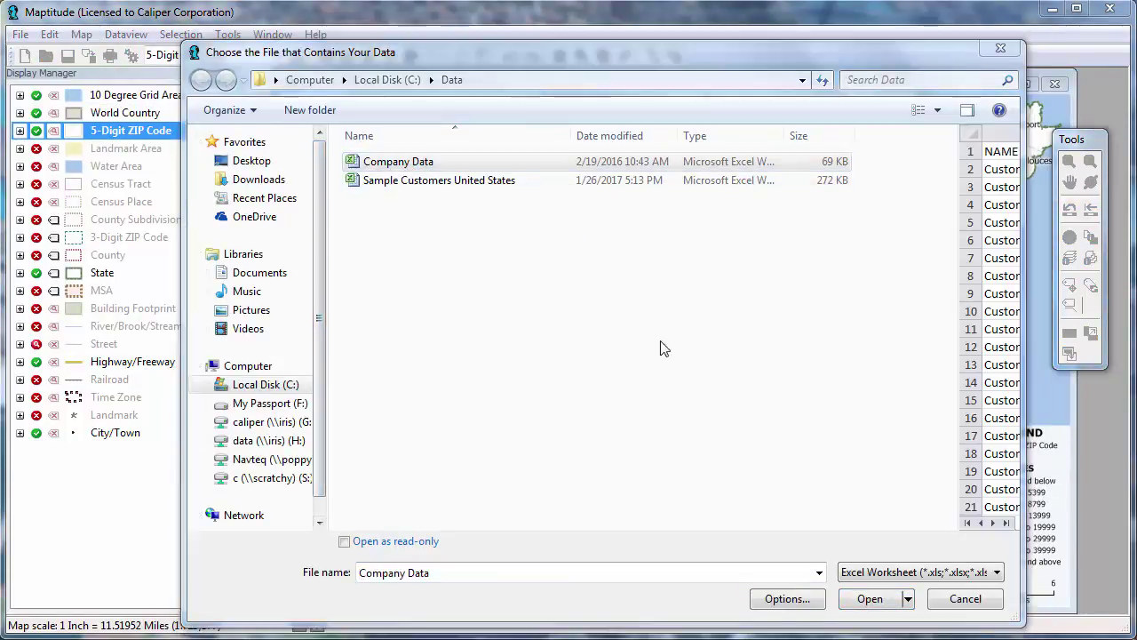
left_click(886, 600)
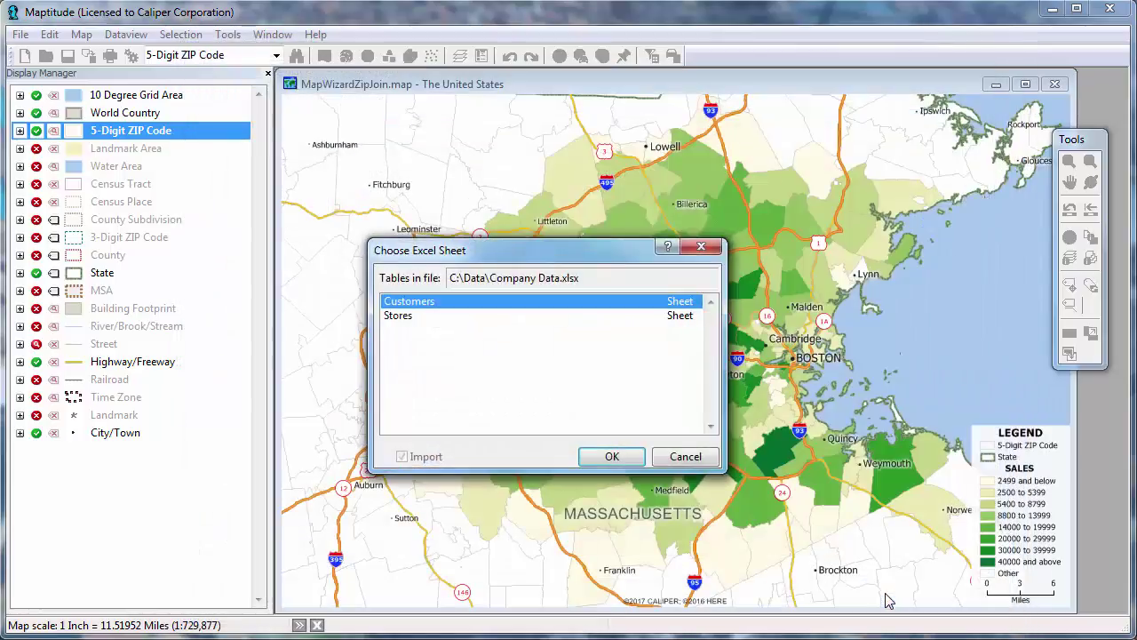
left_click(609, 456)
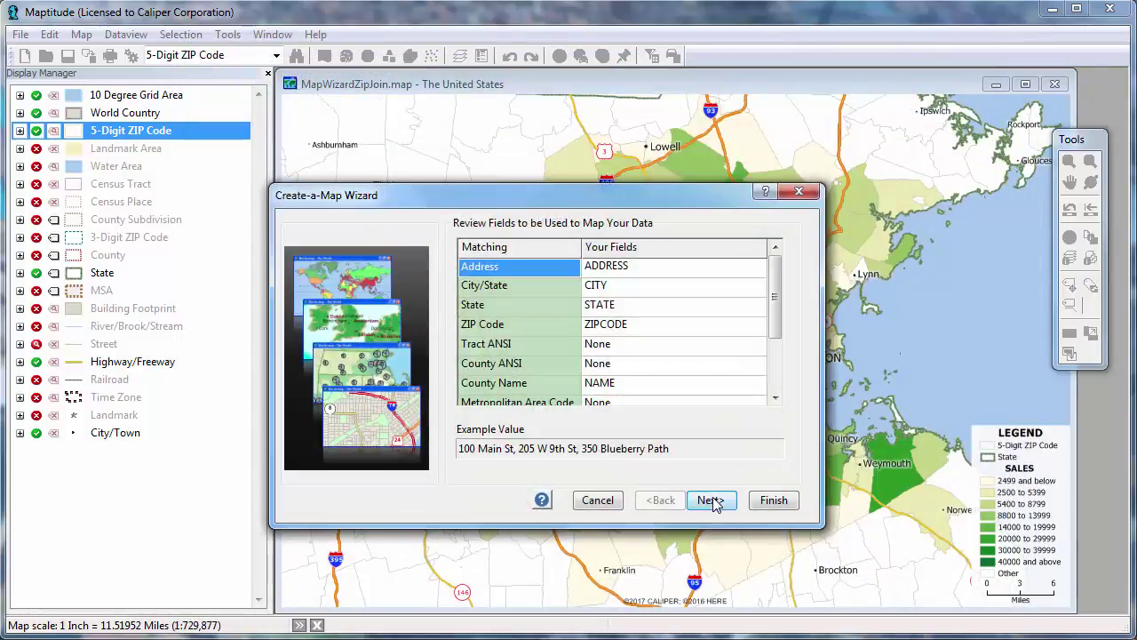
Locate the customer records by Address, ZIP Code or City with automatically created IDs, saving them as the geographic file Customers.
left_click(710, 500)
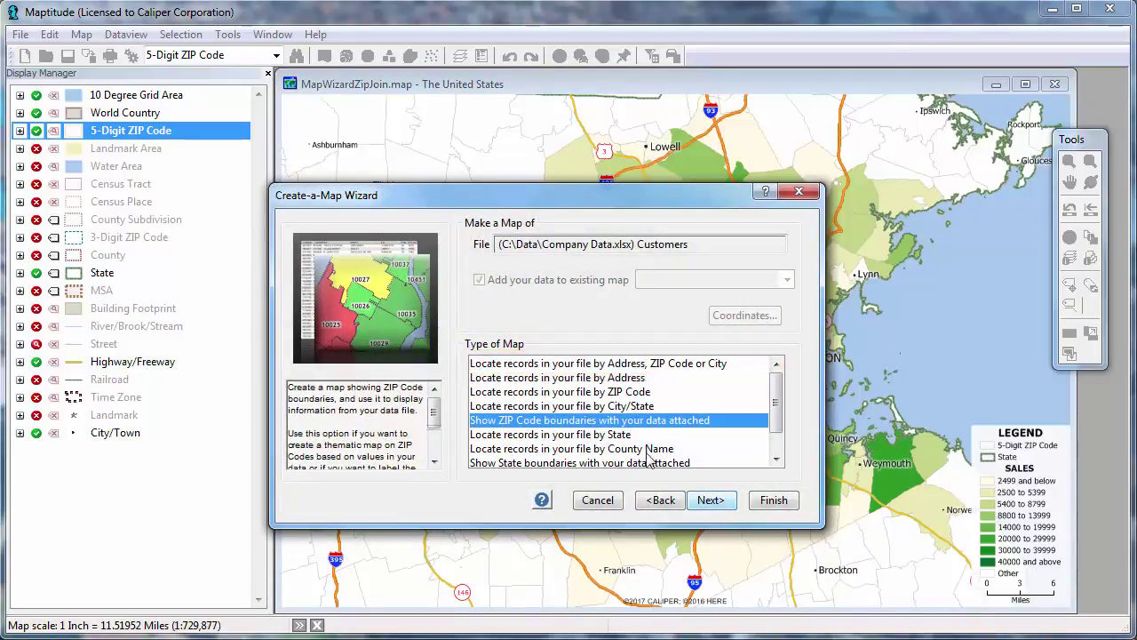
left_click(592, 364)
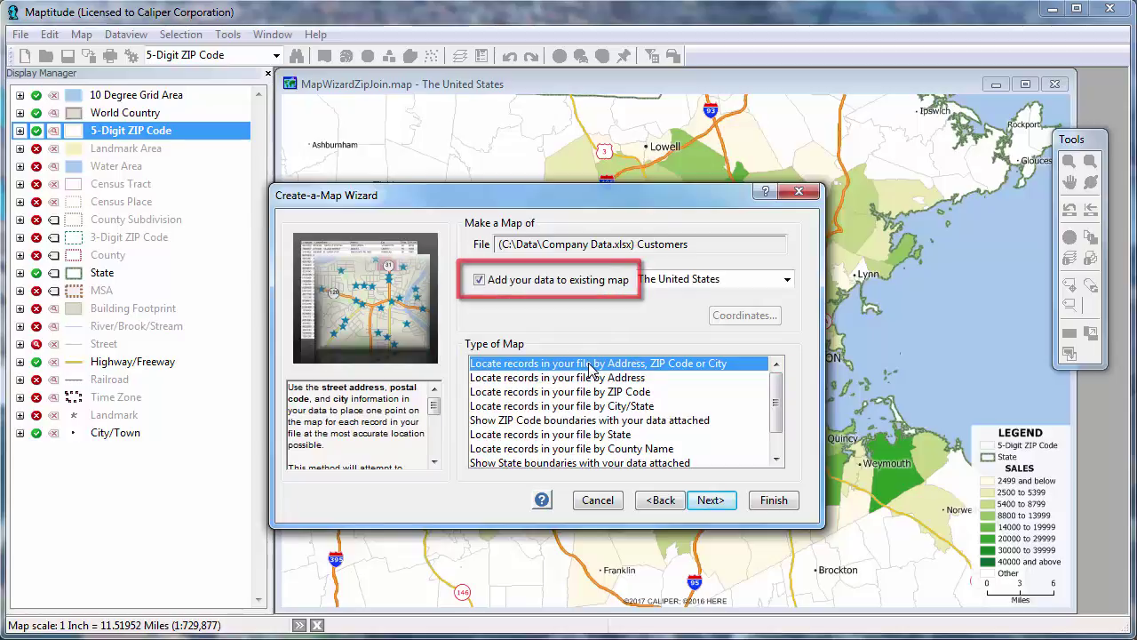
left_click(714, 501)
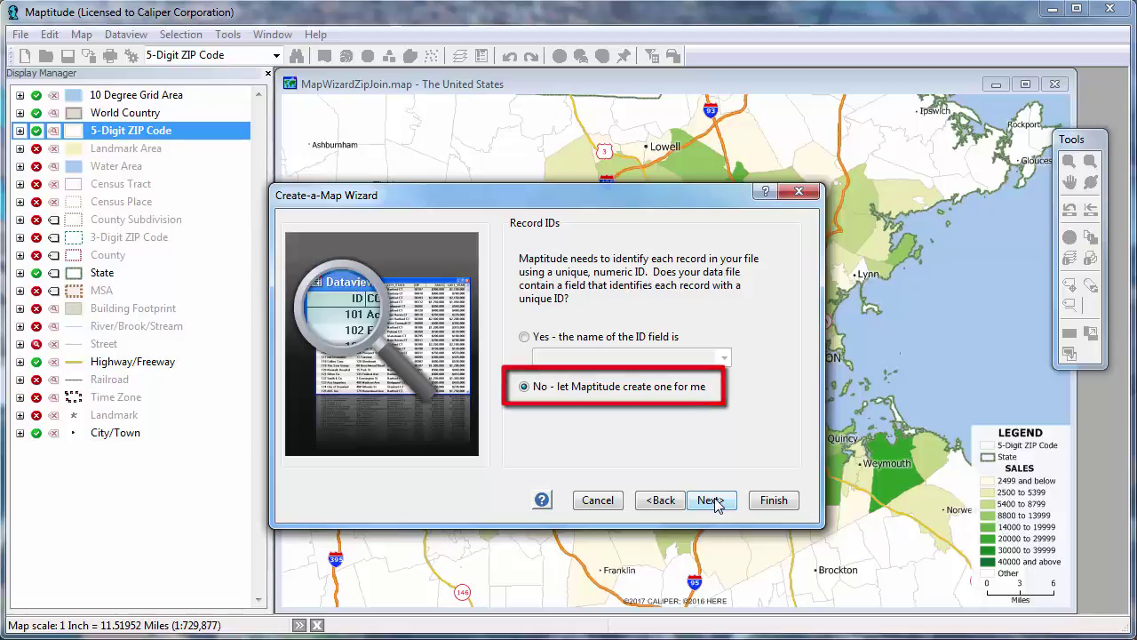
left_click(710, 500)
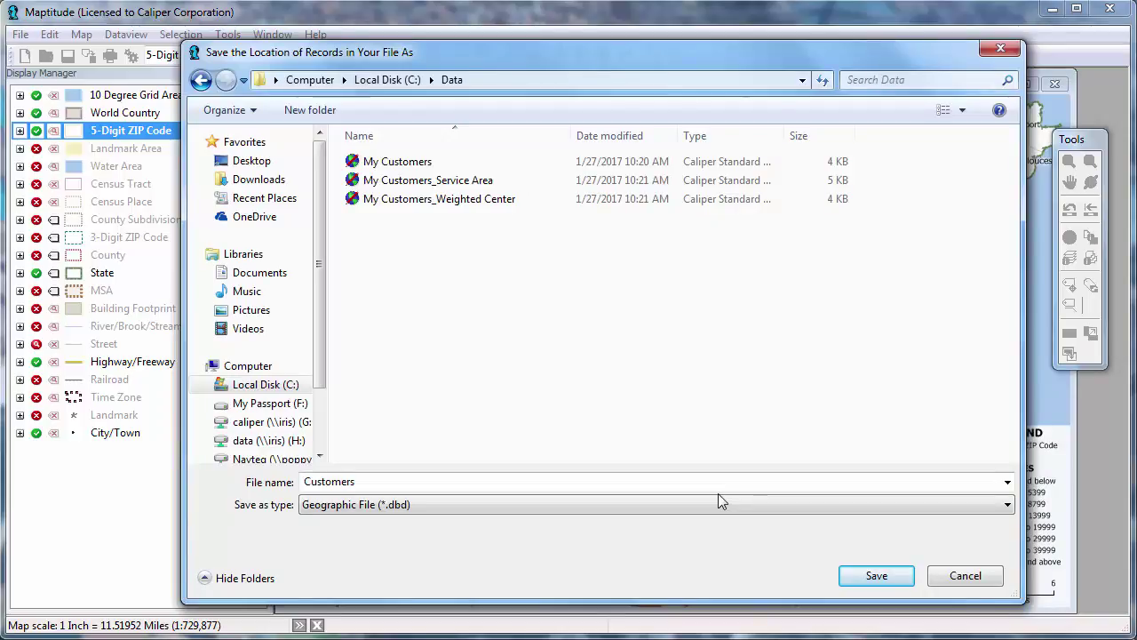
left_click(875, 576)
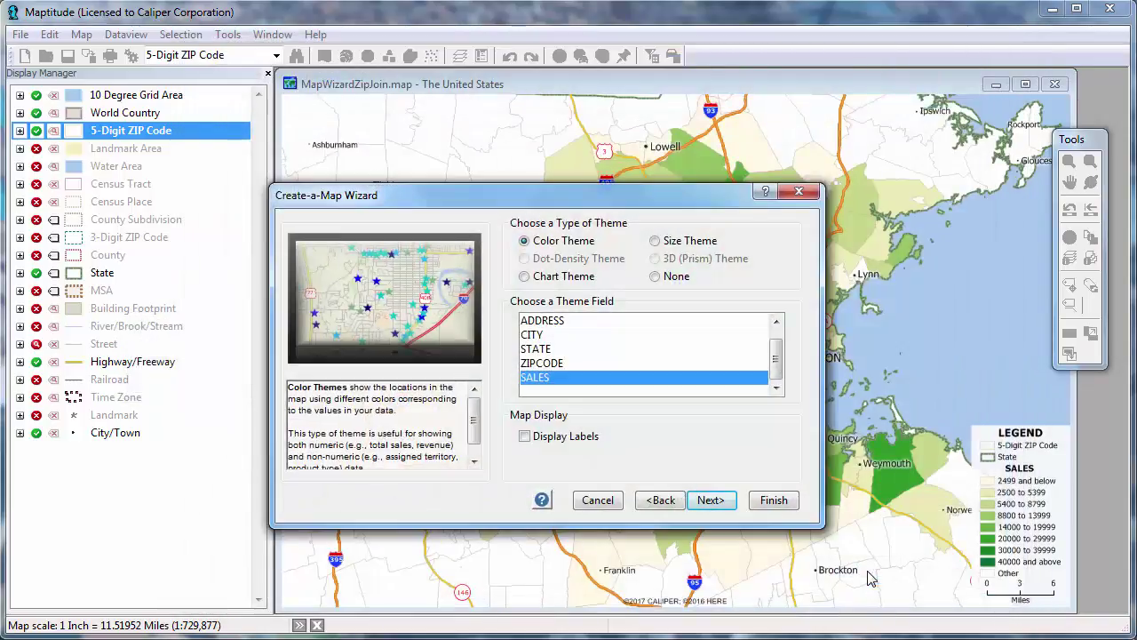
Give the customer points a Size Theme on SALES without any analysis, and finish adding them to the map.
left_click(656, 243)
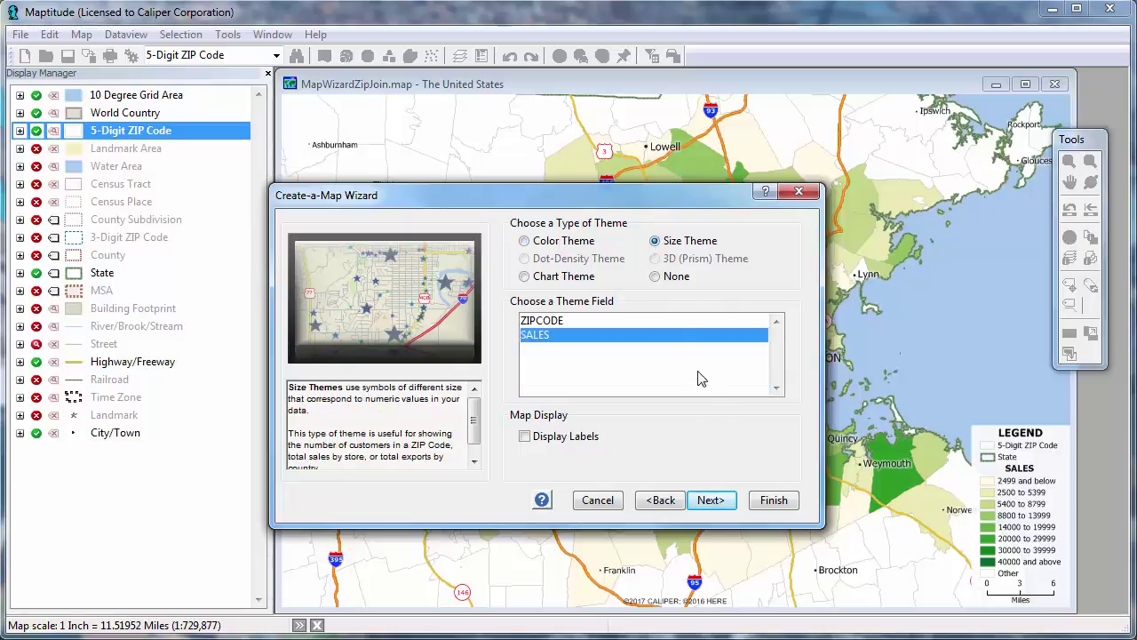
left_click(721, 500)
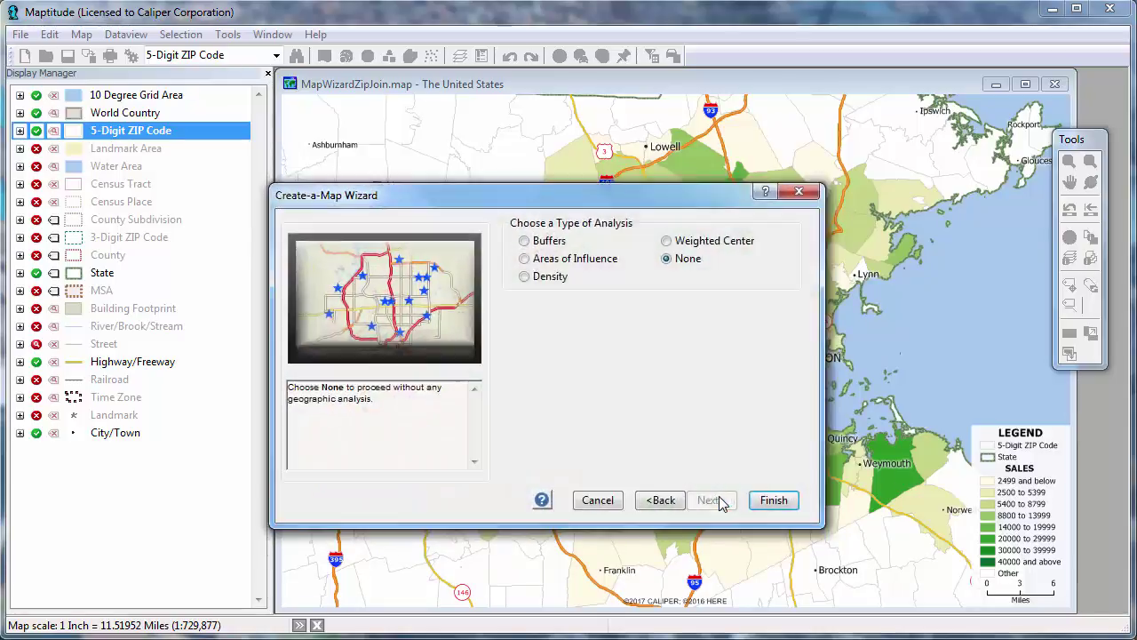
left_click(781, 502)
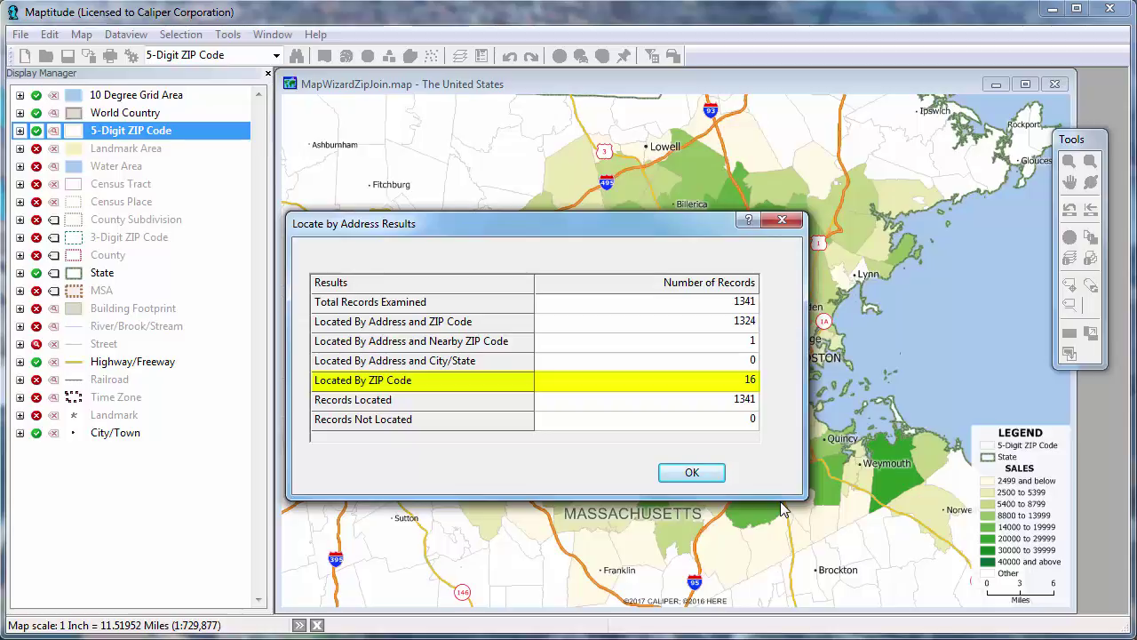
left_click(700, 476)
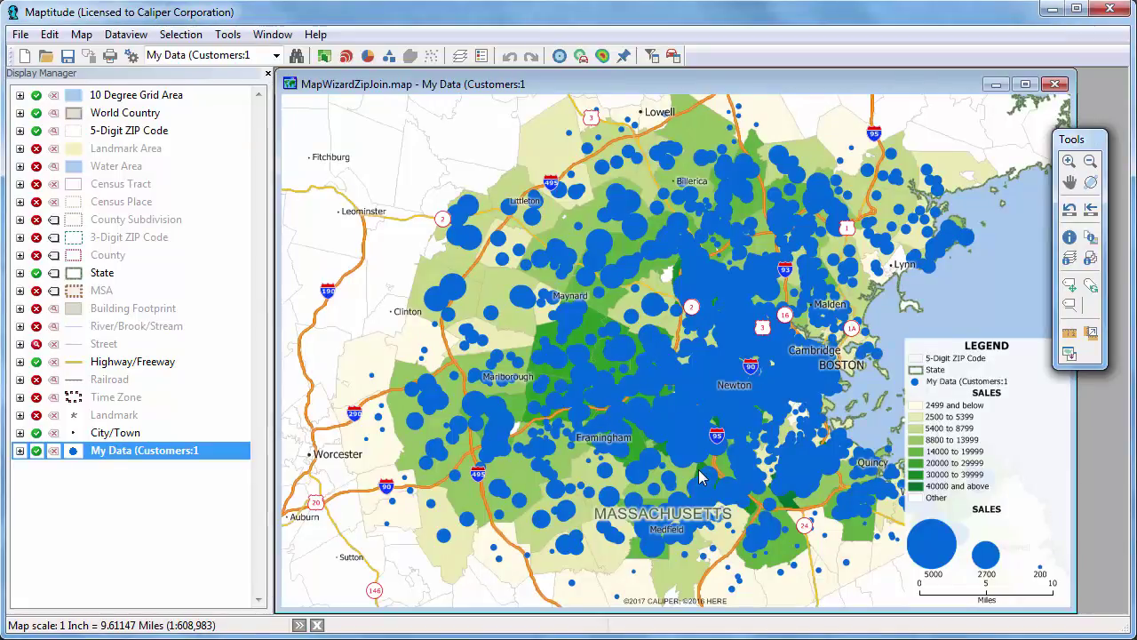
Set the customer size theme's symbol sizes to 2 for the low value and 20 for the high value.
left_click(345, 55)
double_click(595, 455)
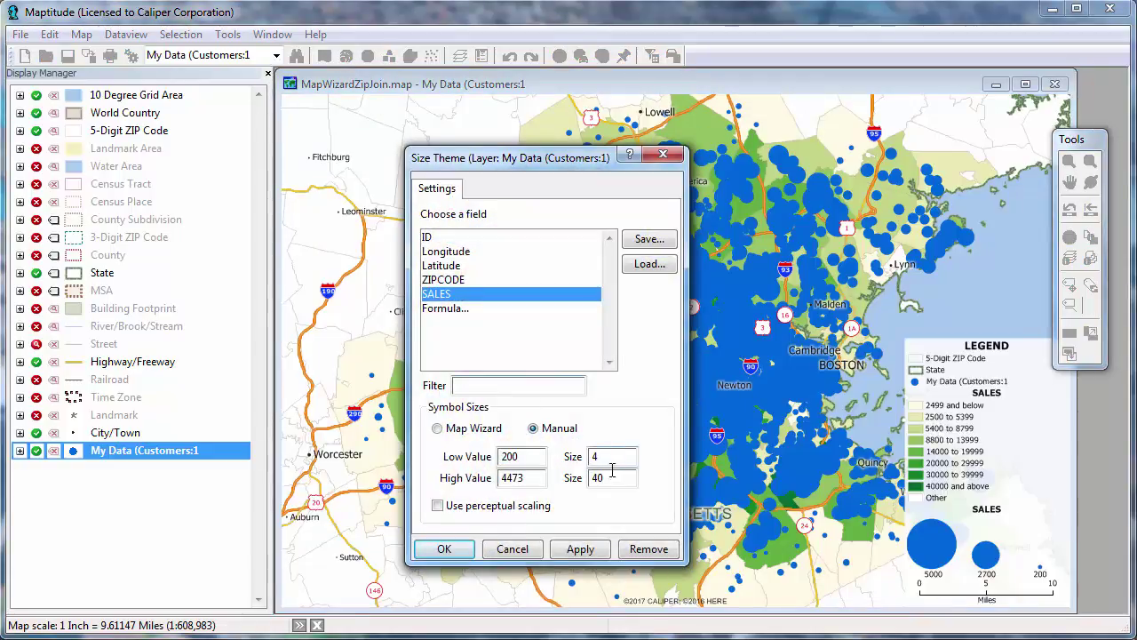
type("2")
key("Tab")
type("20")
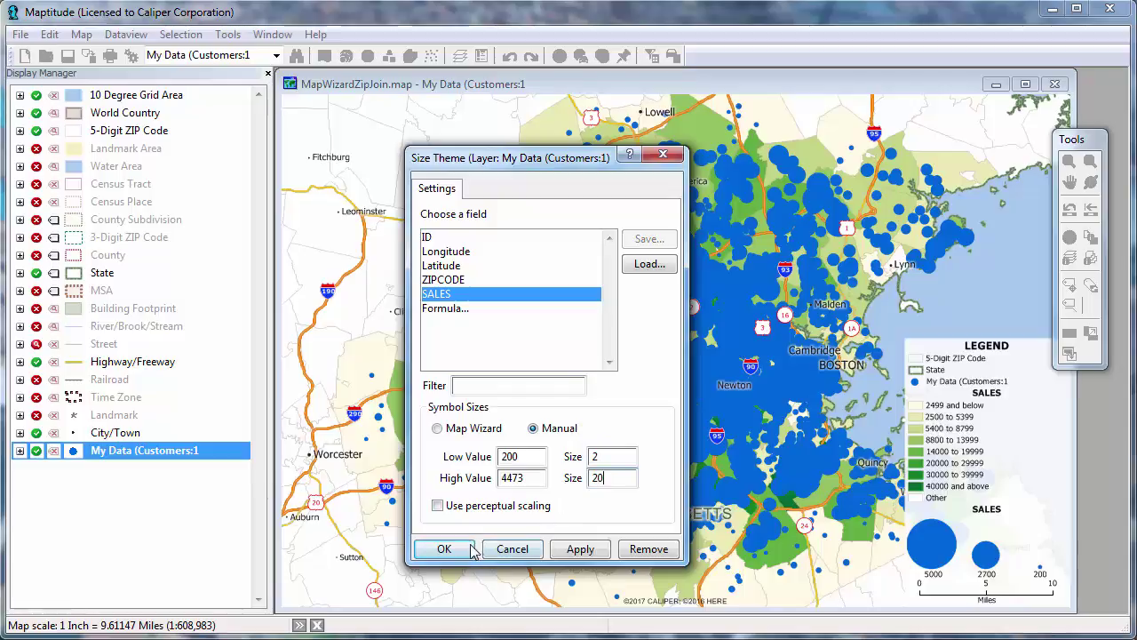
left_click(444, 549)
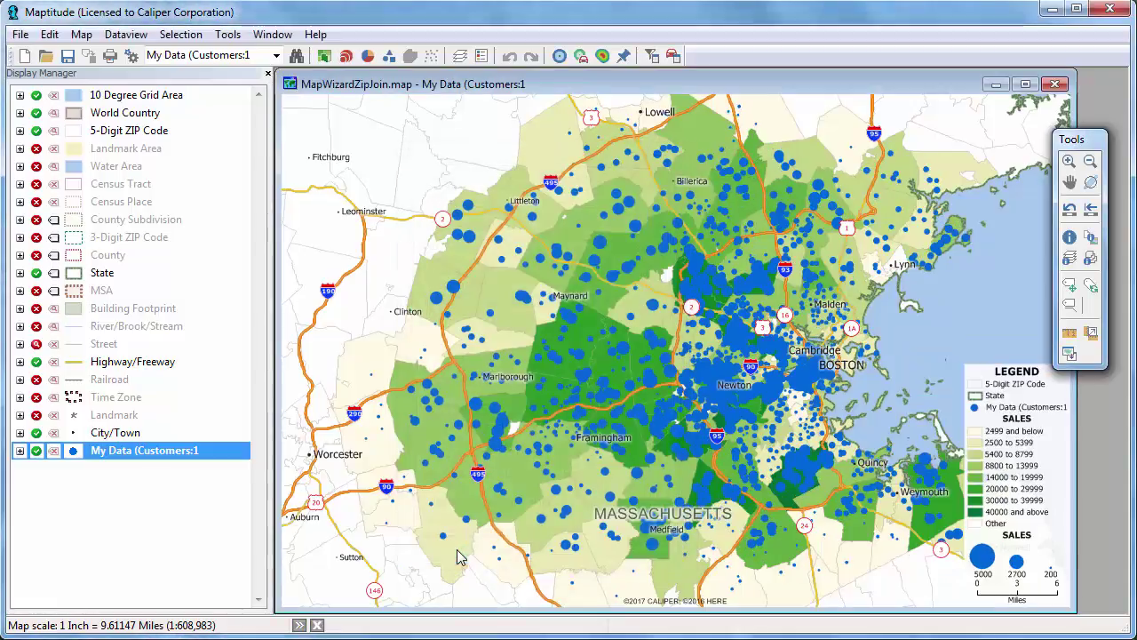
Start adding the Stores sheet of the Company Data workbook to the customer map.
left_click(81, 35)
left_click(128, 95)
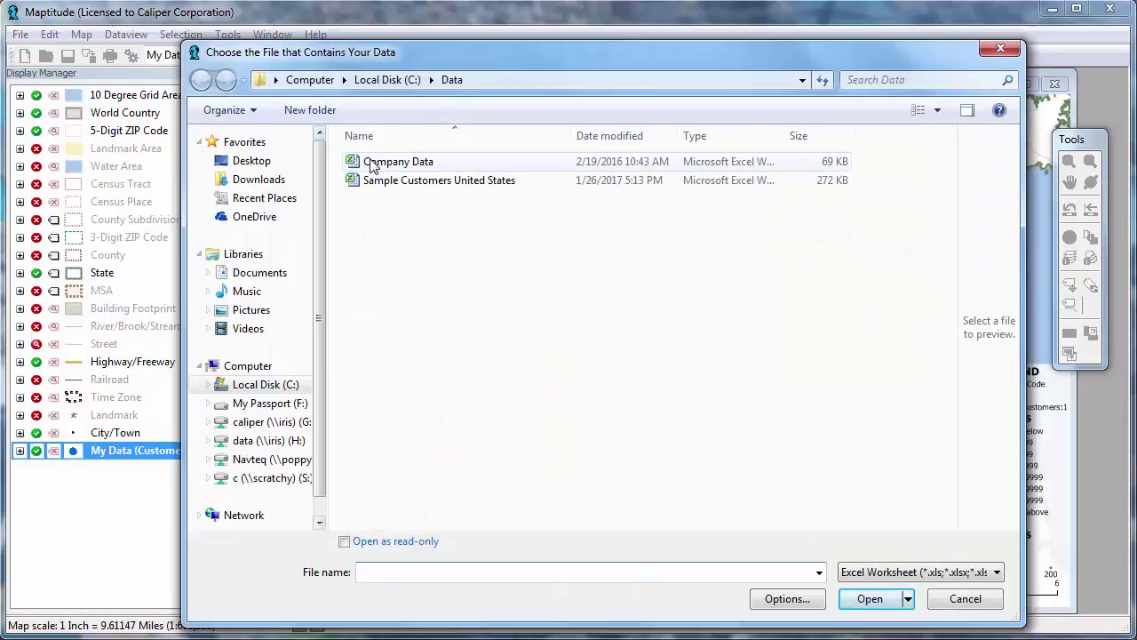
left_click(373, 165)
left_click(870, 606)
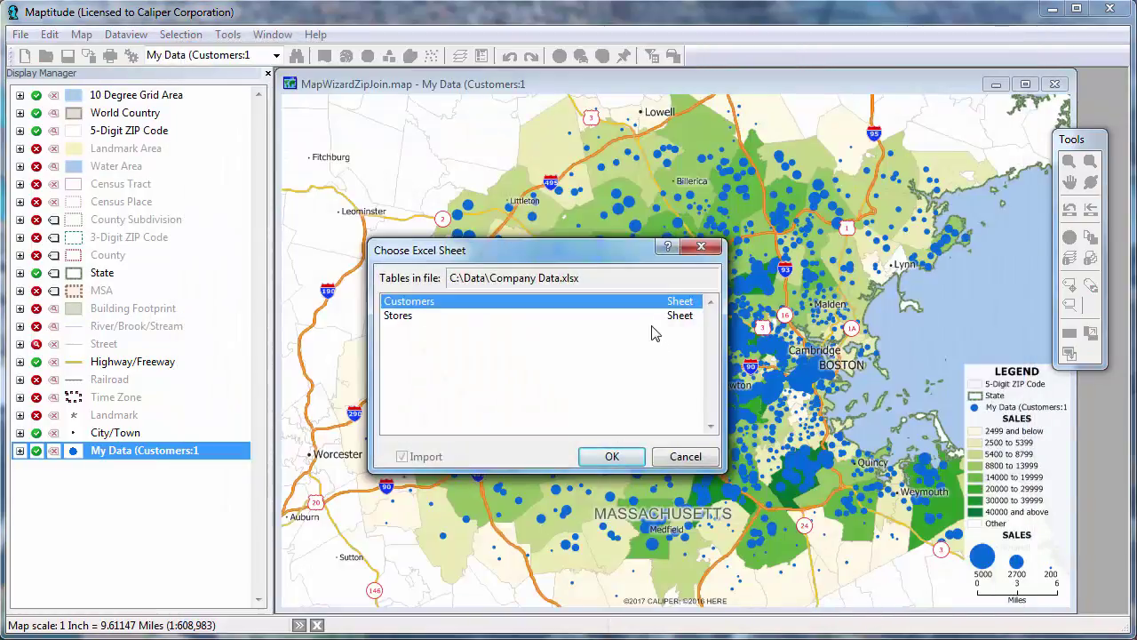
left_click(654, 317)
left_click(627, 453)
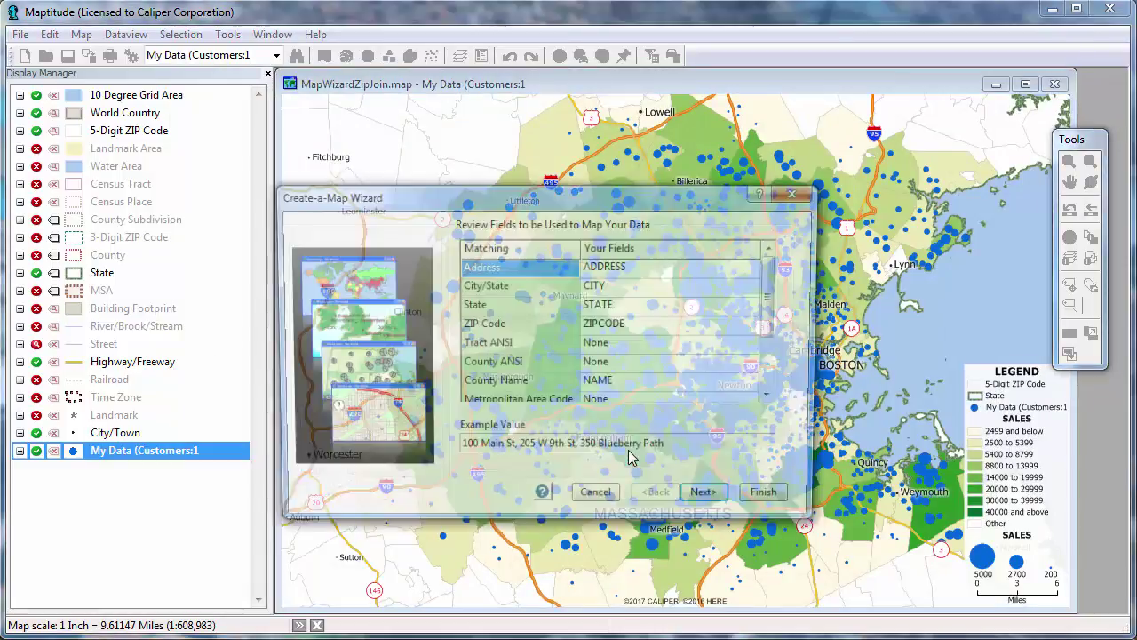
Locate the store records by Address, ZIP Code or City on the existing customer map, saving them as the geographic file Stores.
left_click(707, 496)
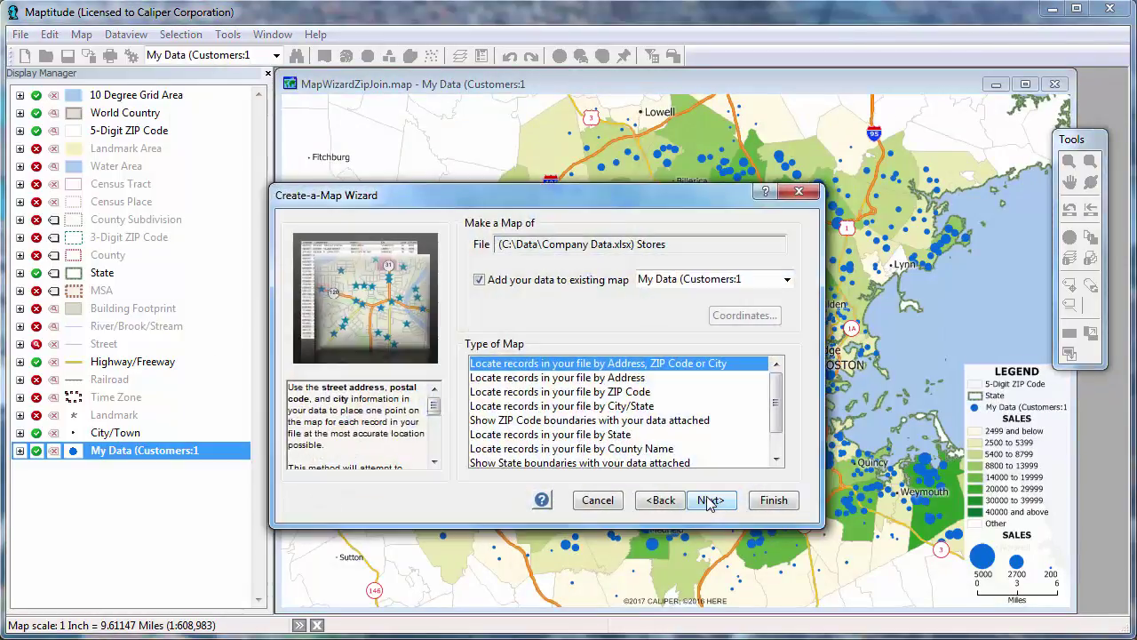
left_click(708, 500)
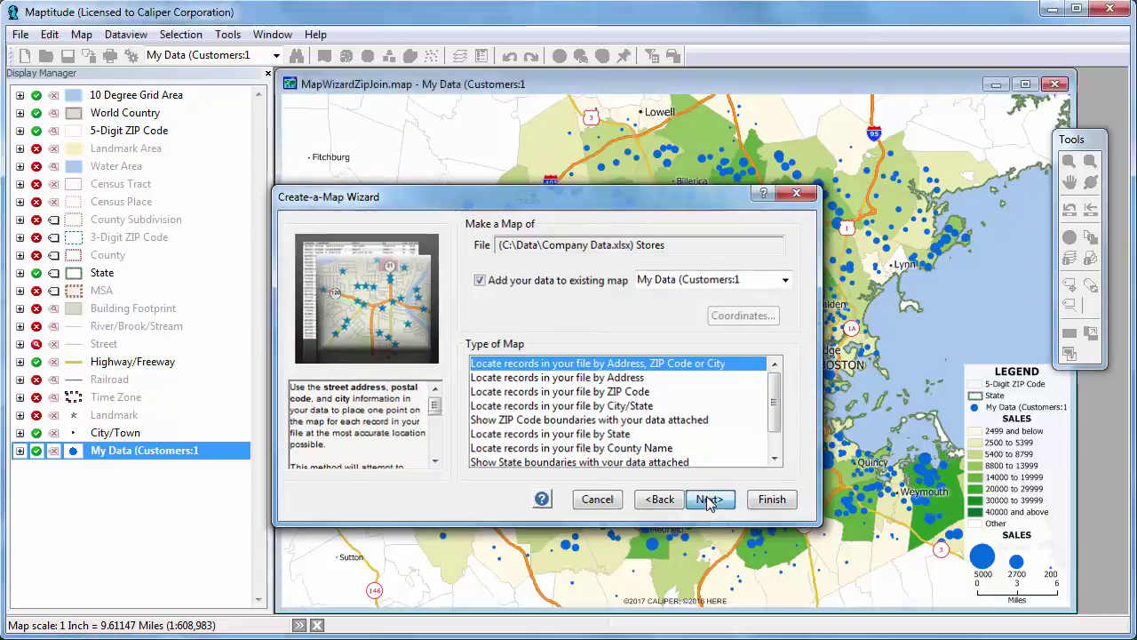
left_click(708, 501)
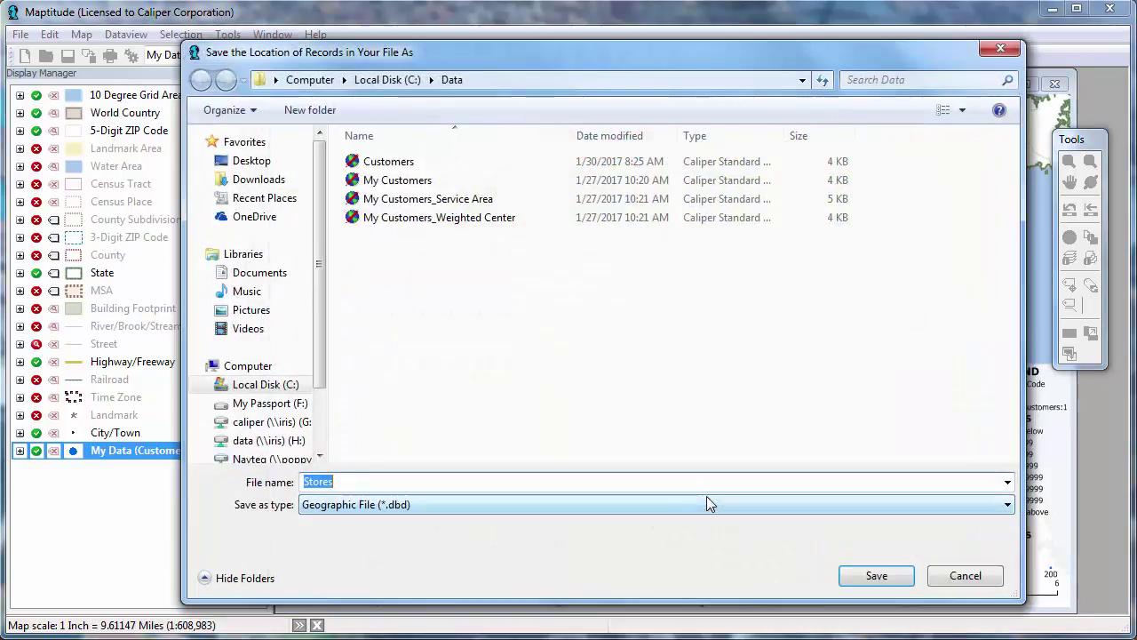
left_click(858, 576)
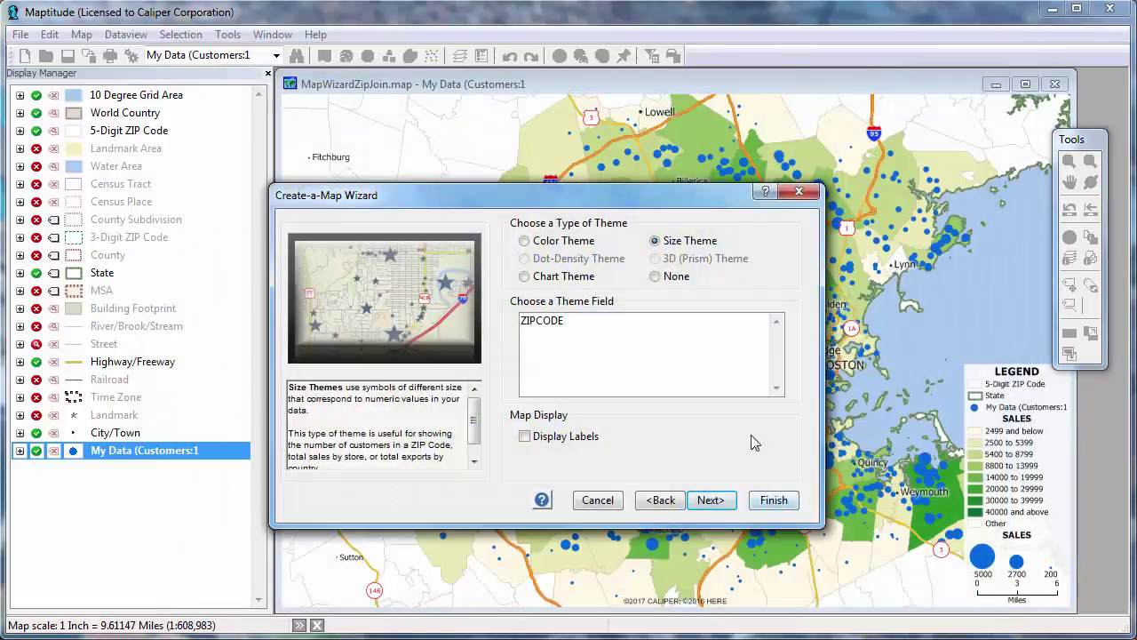
Choose no theme for the stores, finish adding them to the map, and dismiss the locate results.
left_click(673, 283)
left_click(771, 501)
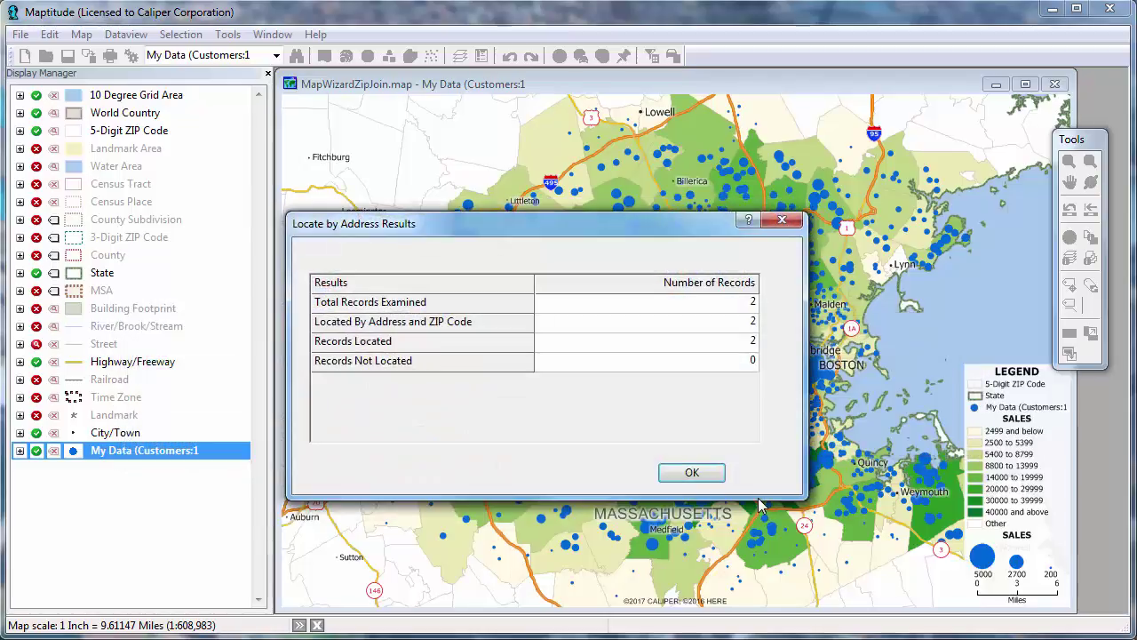
left_click(693, 472)
Give the My Data (Stores) layer a filled circle symbol with an outer ring and set its size to 16.
scroll(697, 480, "up", 3)
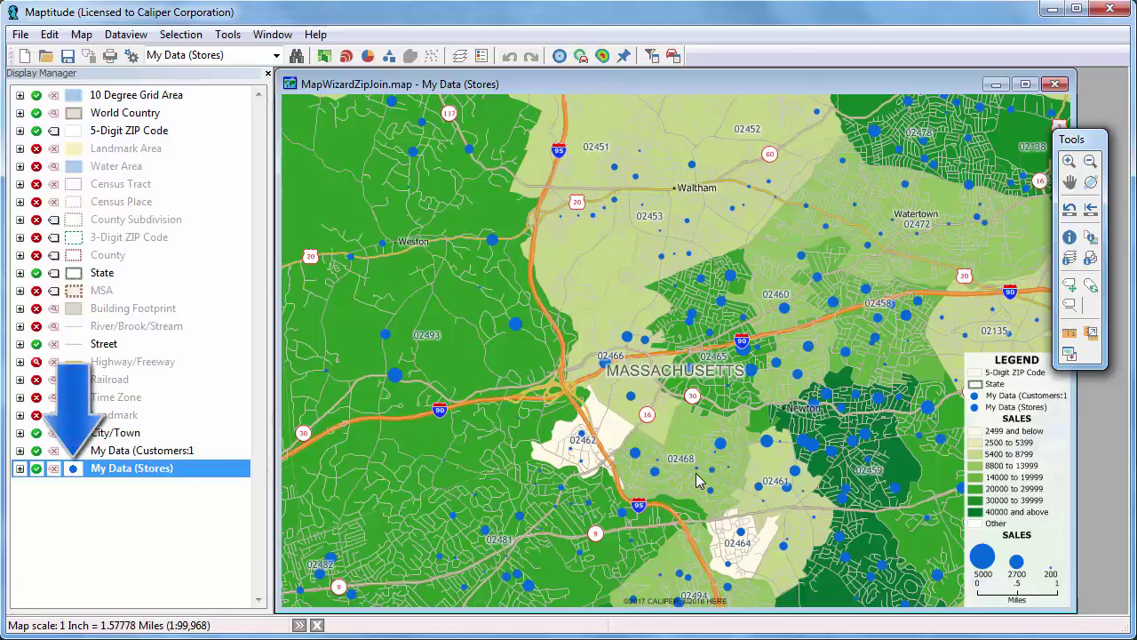
left_click(74, 468)
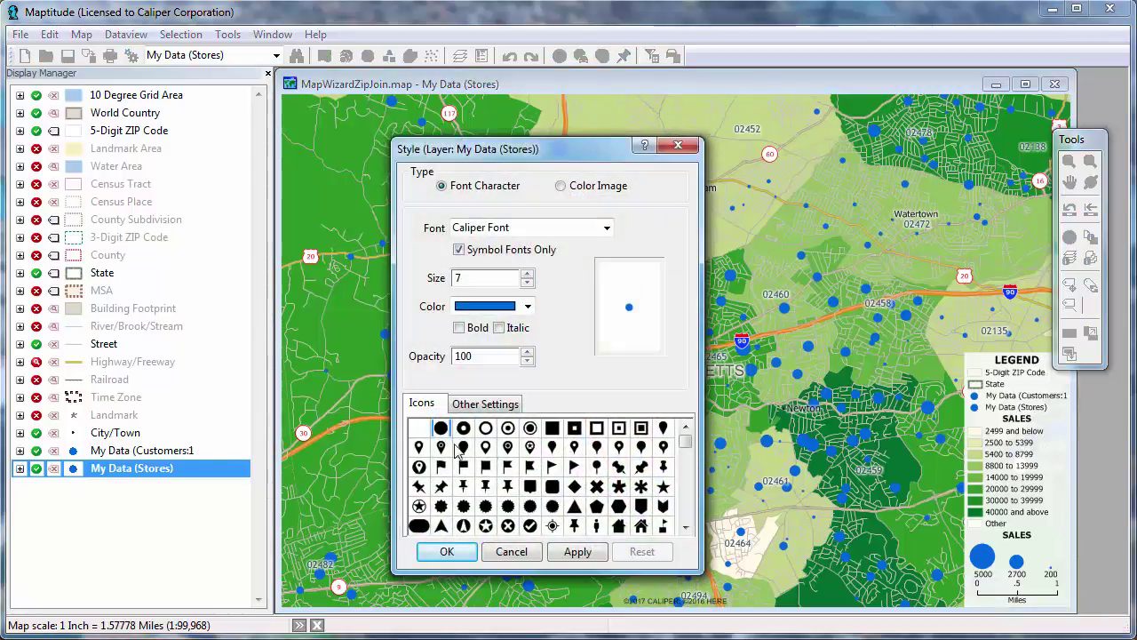
left_click(531, 430)
left_click(528, 275)
left_click(527, 276)
left_click(528, 277)
left_click(528, 276)
Colour the store symbol dark red and apply the style to the stores layer.
left_click(528, 307)
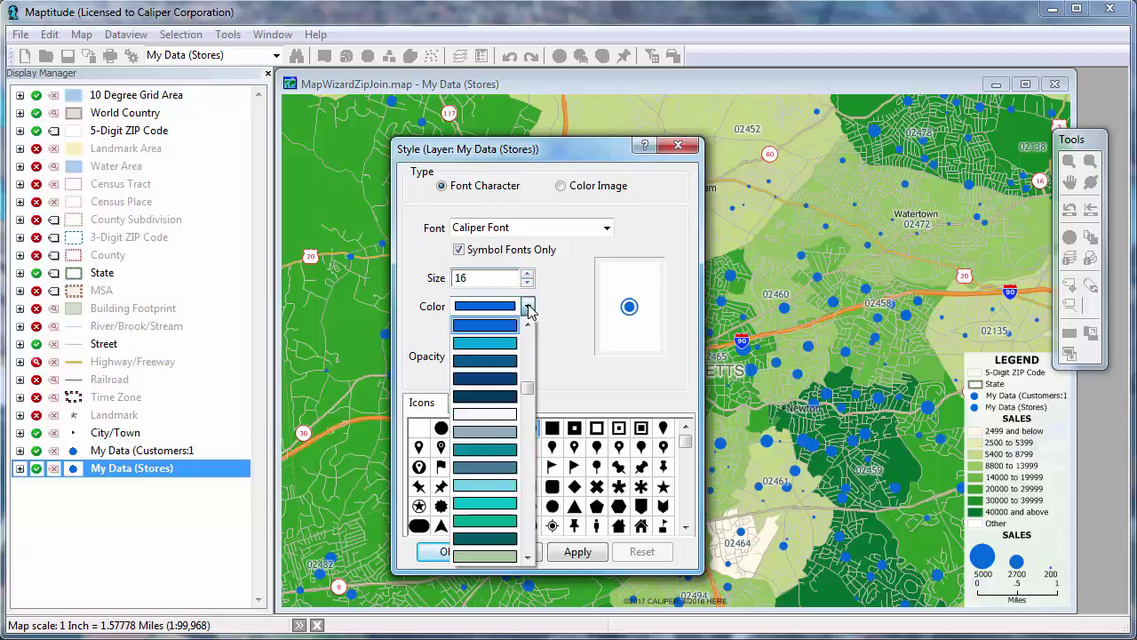
left_click(528, 401)
left_click(529, 404)
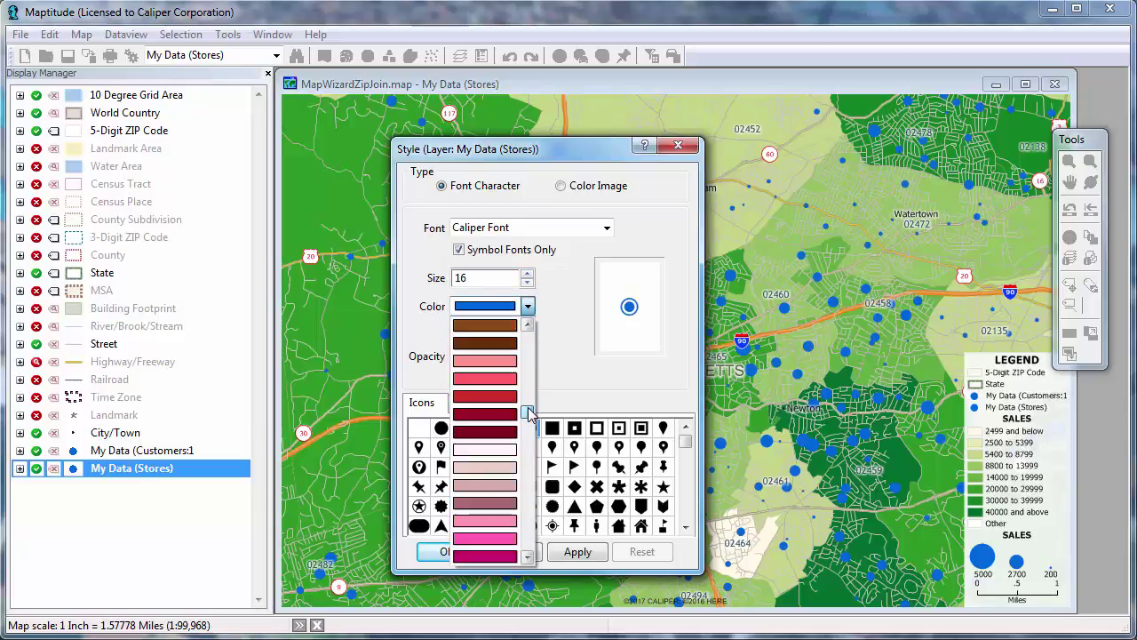
left_click(482, 441)
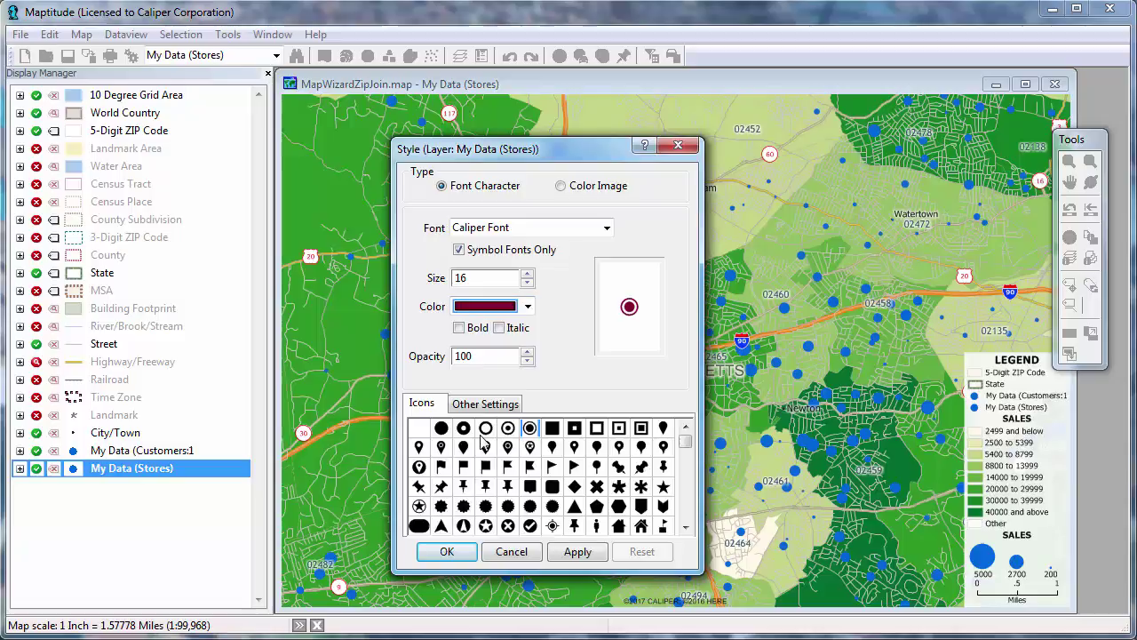
left_click(436, 555)
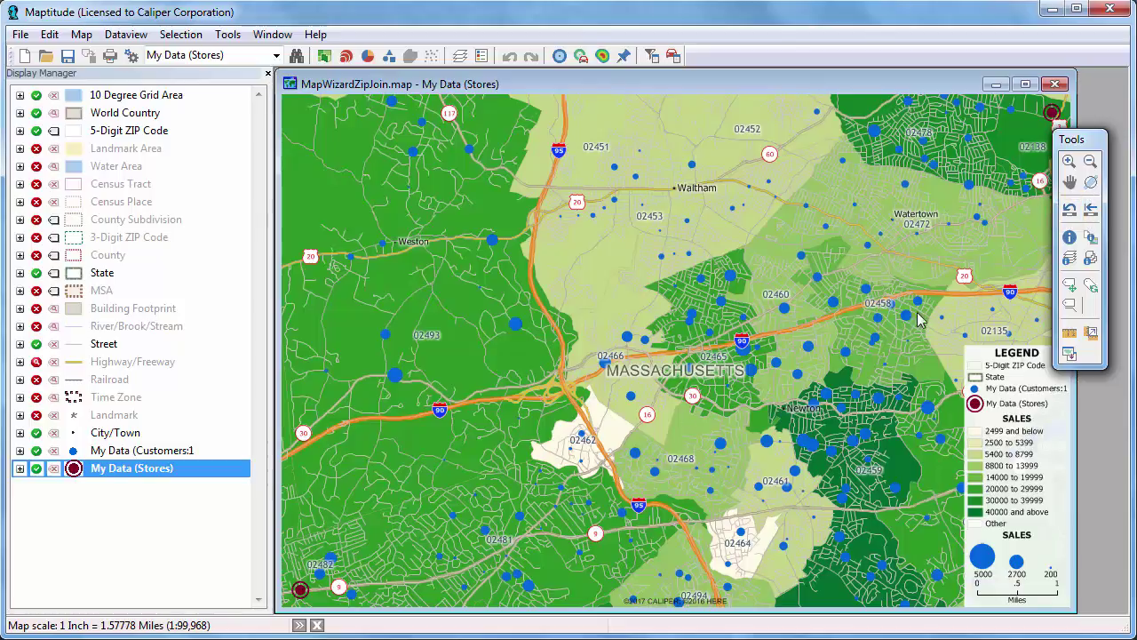
Return to the previous map extent and draw a circle with a 5-mile radius centred on the store near Framingham.
left_click(1070, 209)
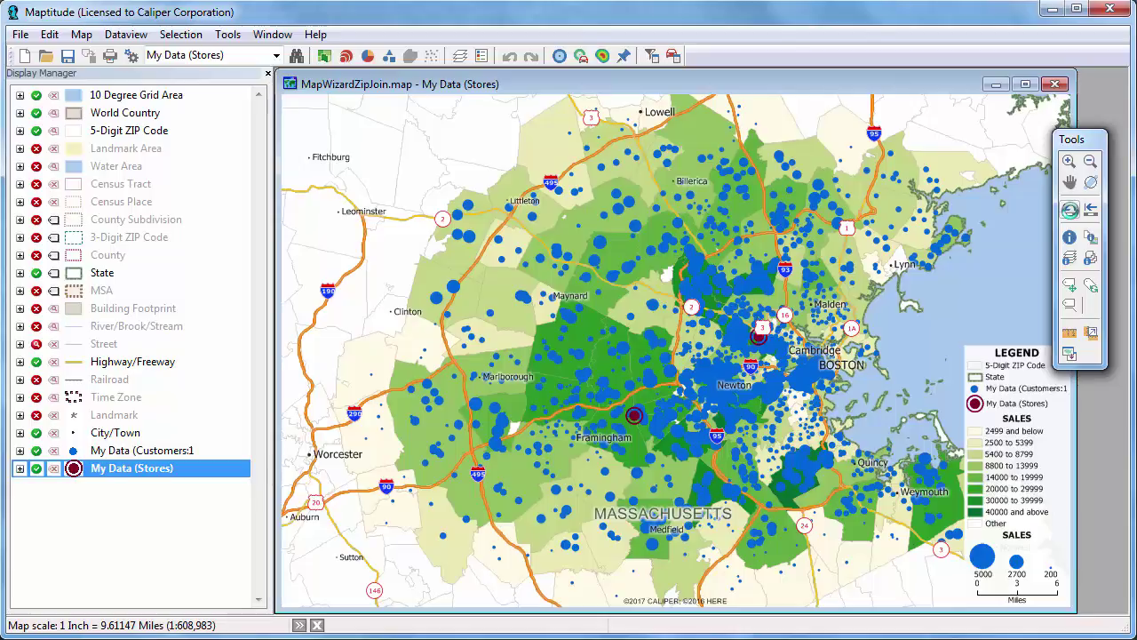
left_click(48, 35)
mouse_move(105, 277)
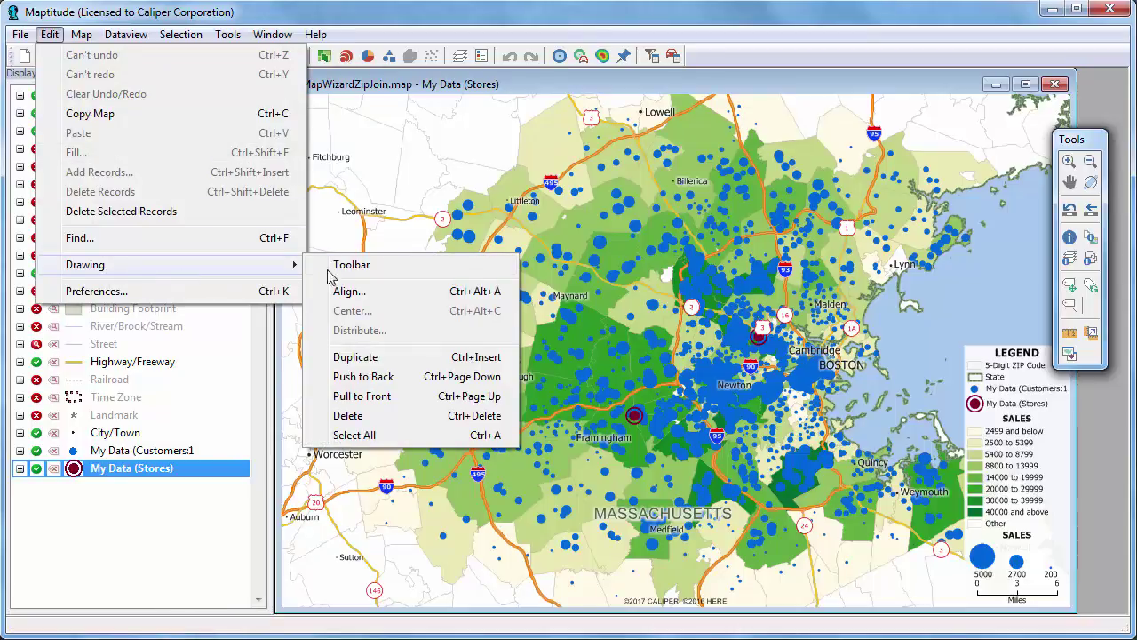
left_click(386, 269)
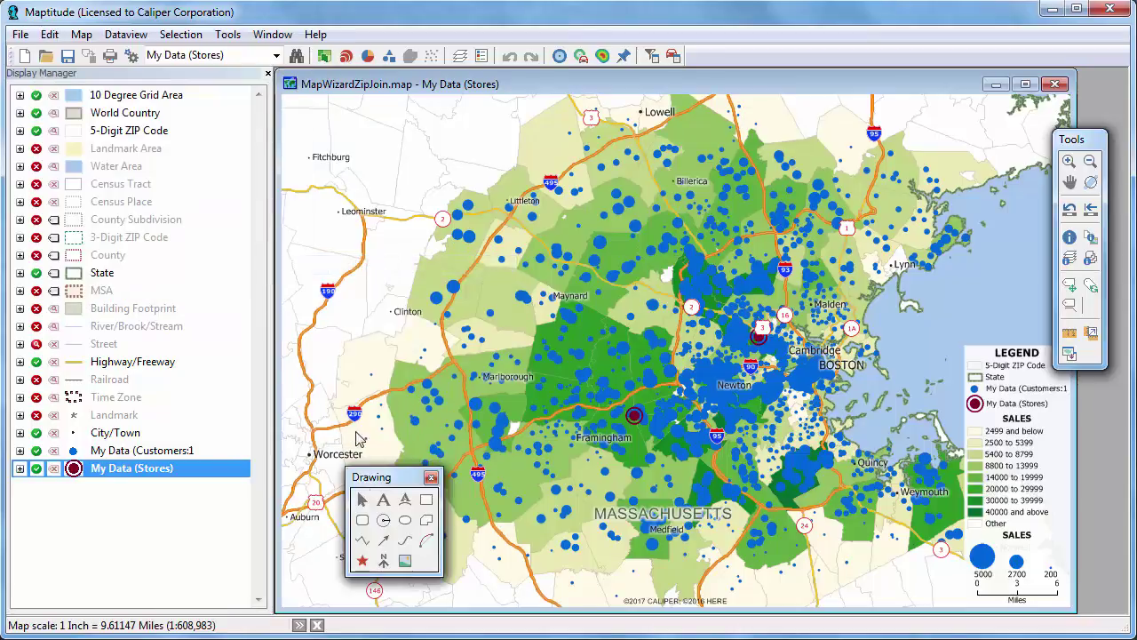
left_click(384, 520)
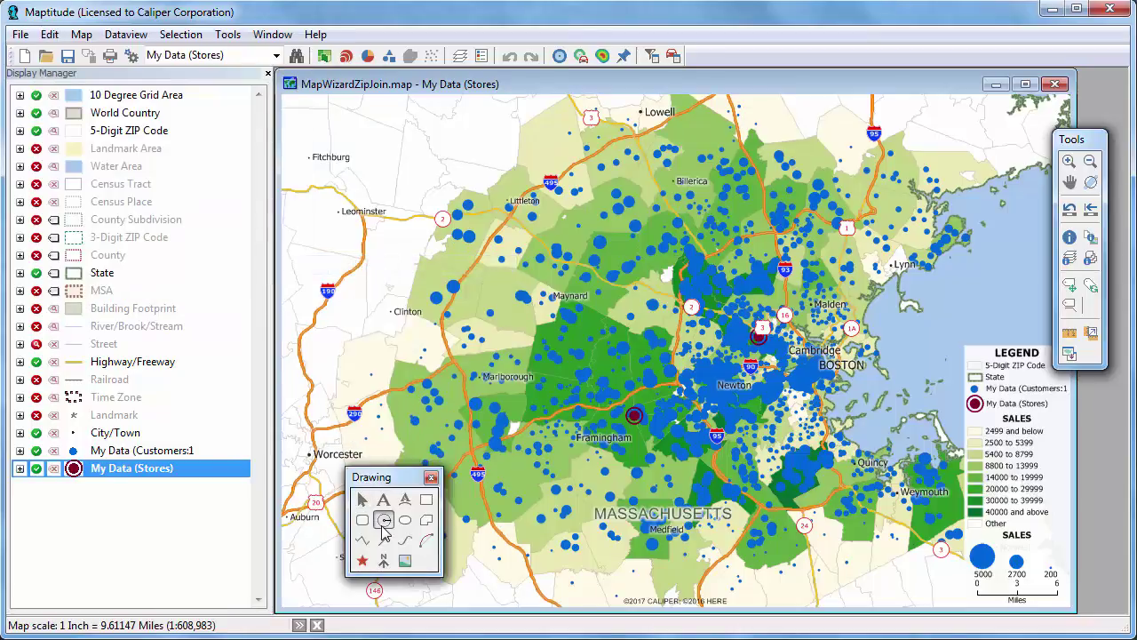
left_click(634, 416)
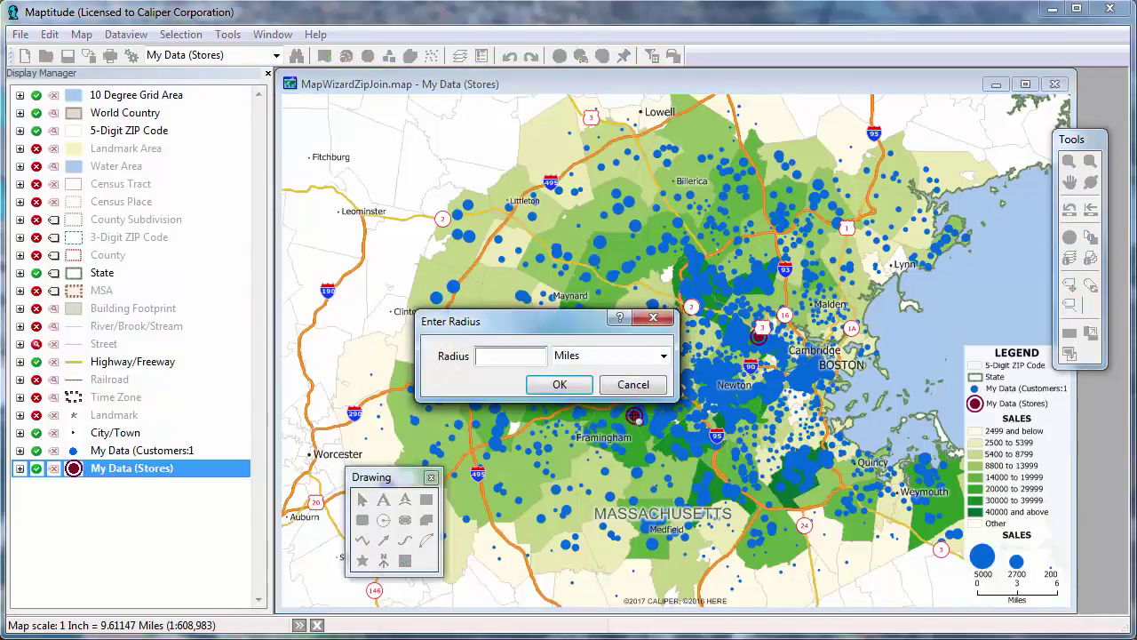
type("5")
left_click(567, 387)
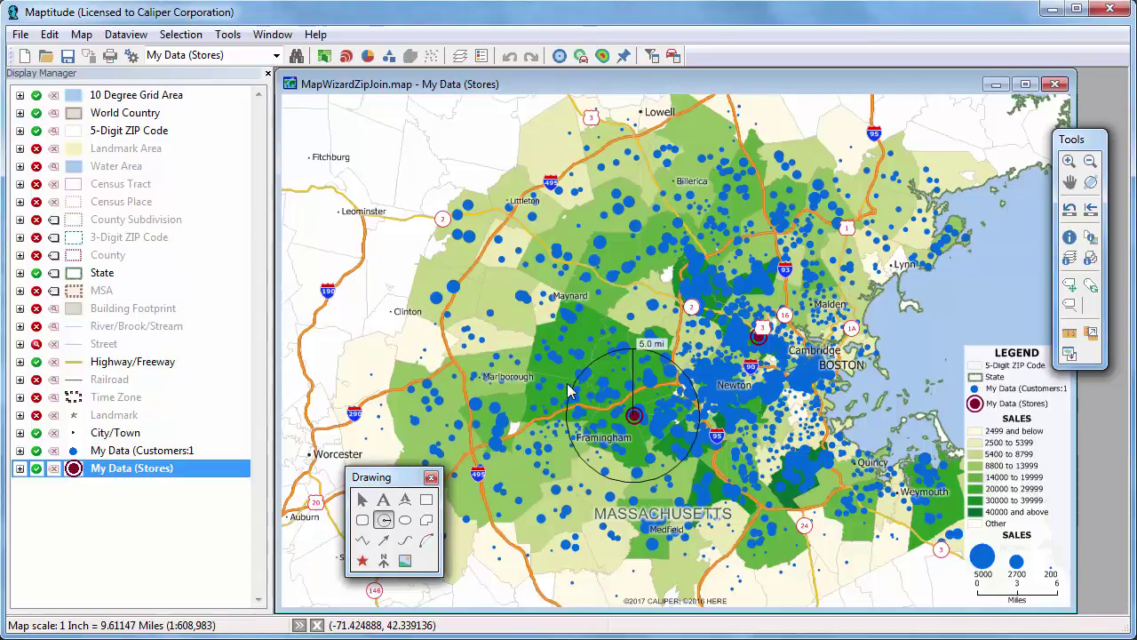
Export the data within the 5-mile circle to an Excel worksheet named 5 mile store 1.
right_click(622, 409)
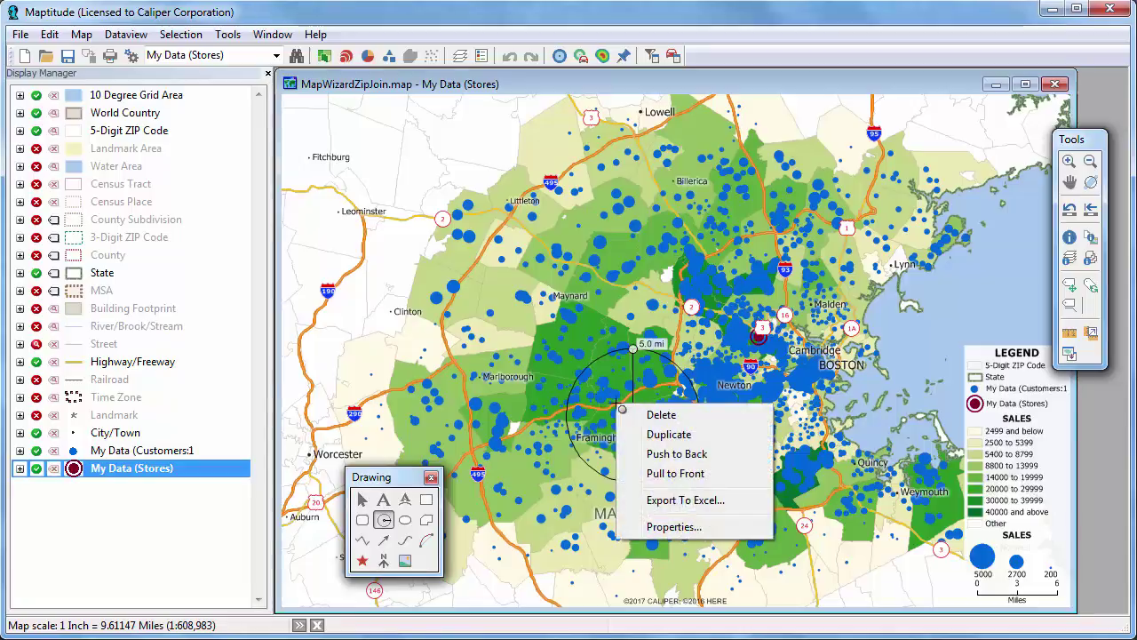
left_click(694, 505)
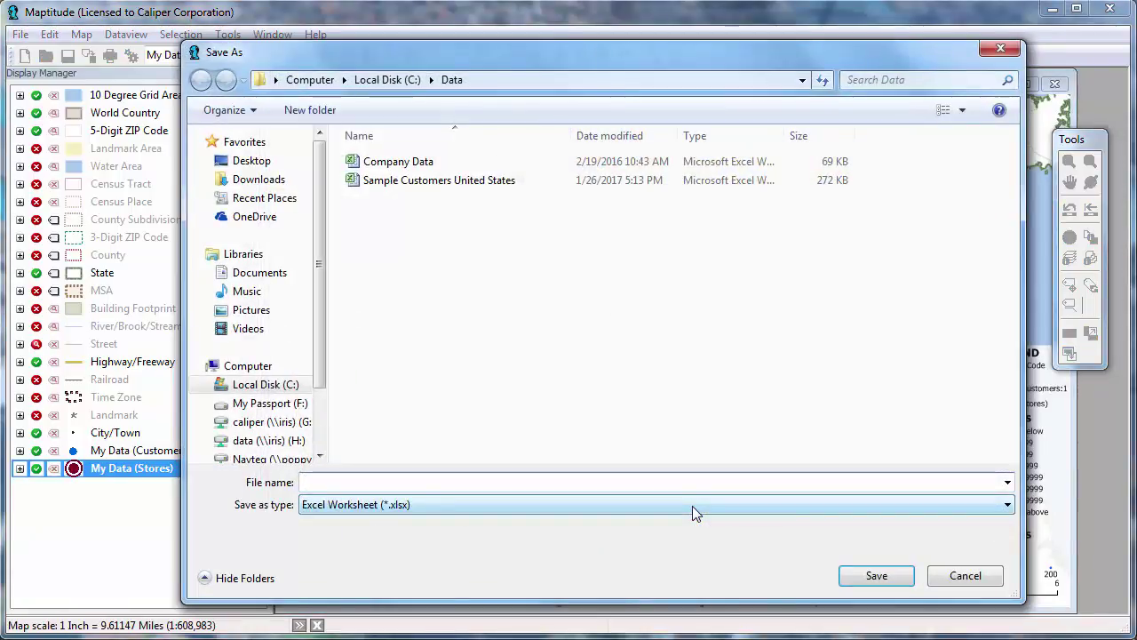
type("5 mile store 1")
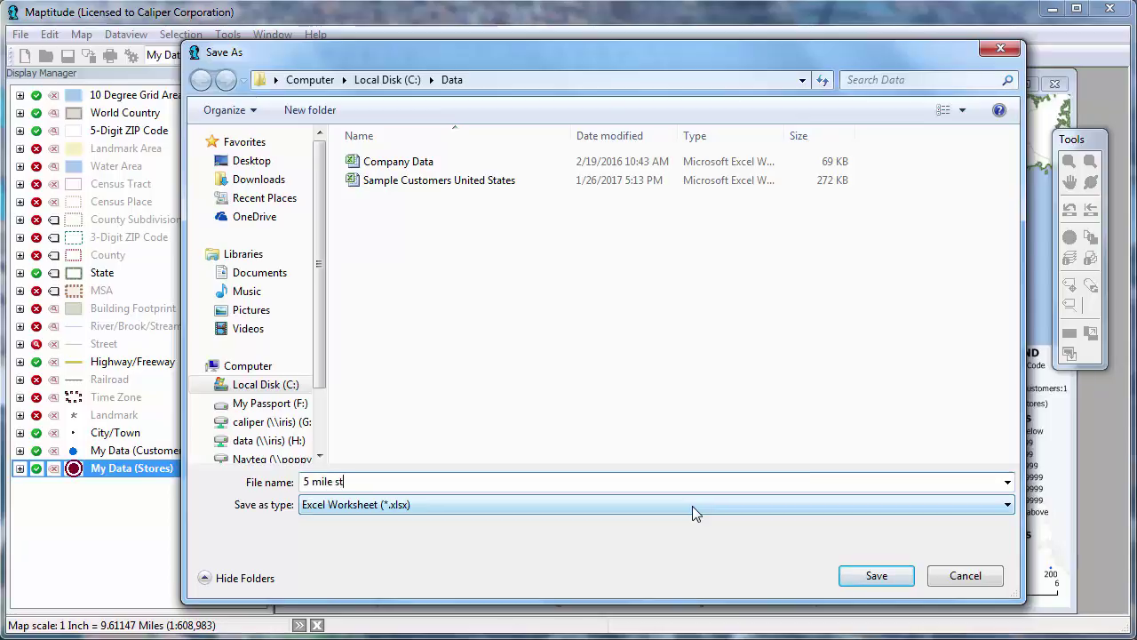
left_click(891, 576)
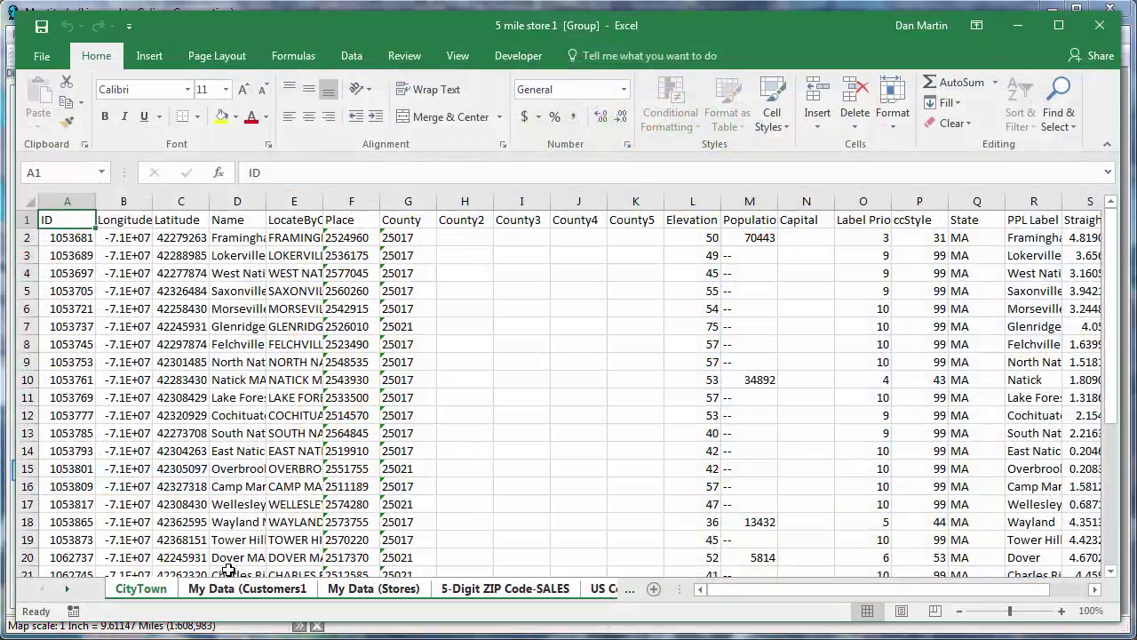
Examine the exported workbook's customers, stores, 5-Digit ZIP Code-SALES and US Census Overlay sheets, widening the Estimated Median HH_Income column.
left_click(240, 589)
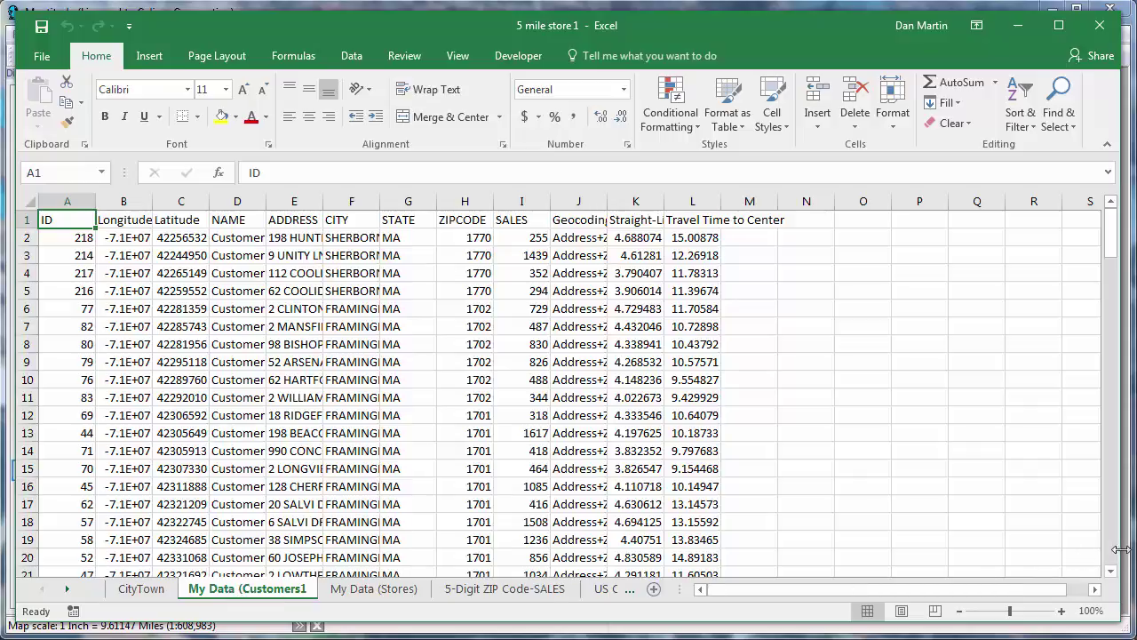
scroll(1116, 557, "down", 20)
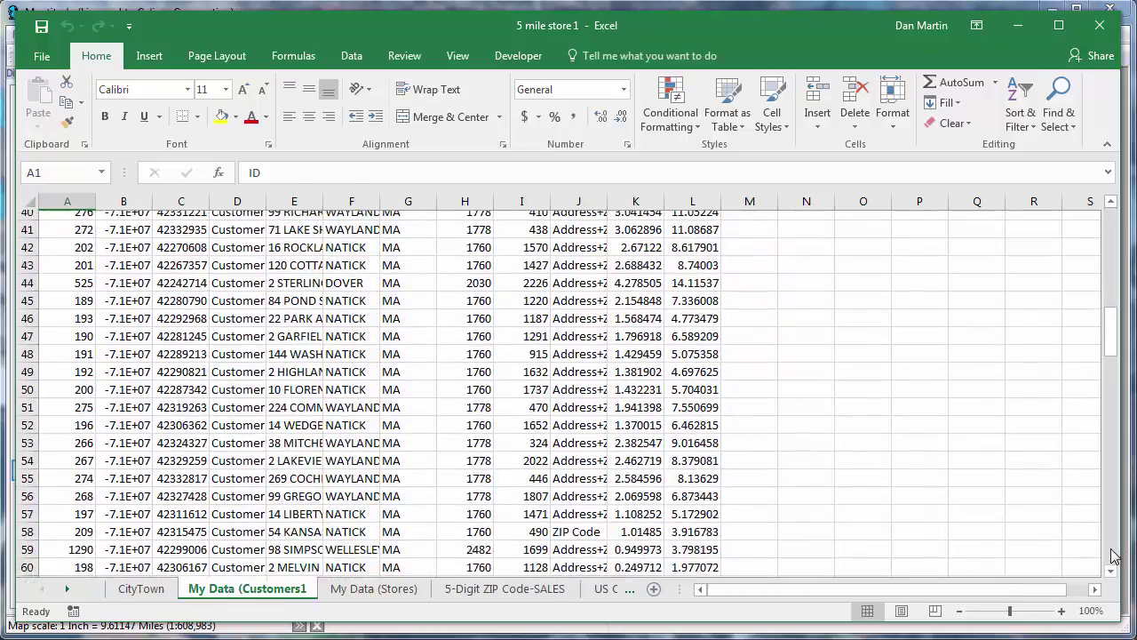
scroll(1116, 557, "down", 20)
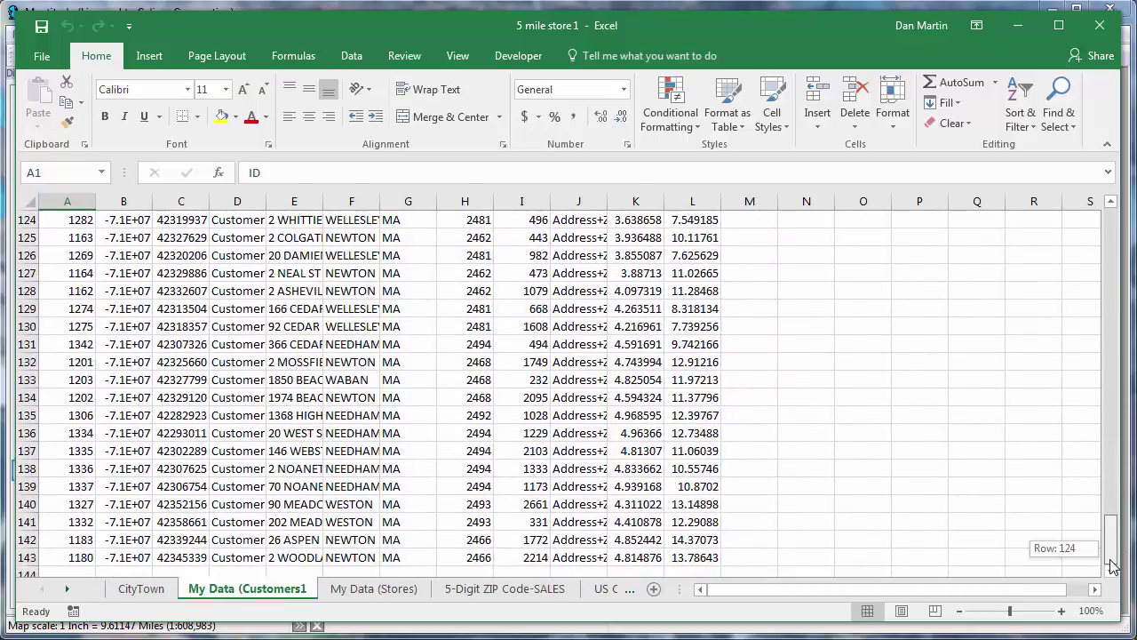
left_click_drag(1113, 566, 1100, 236)
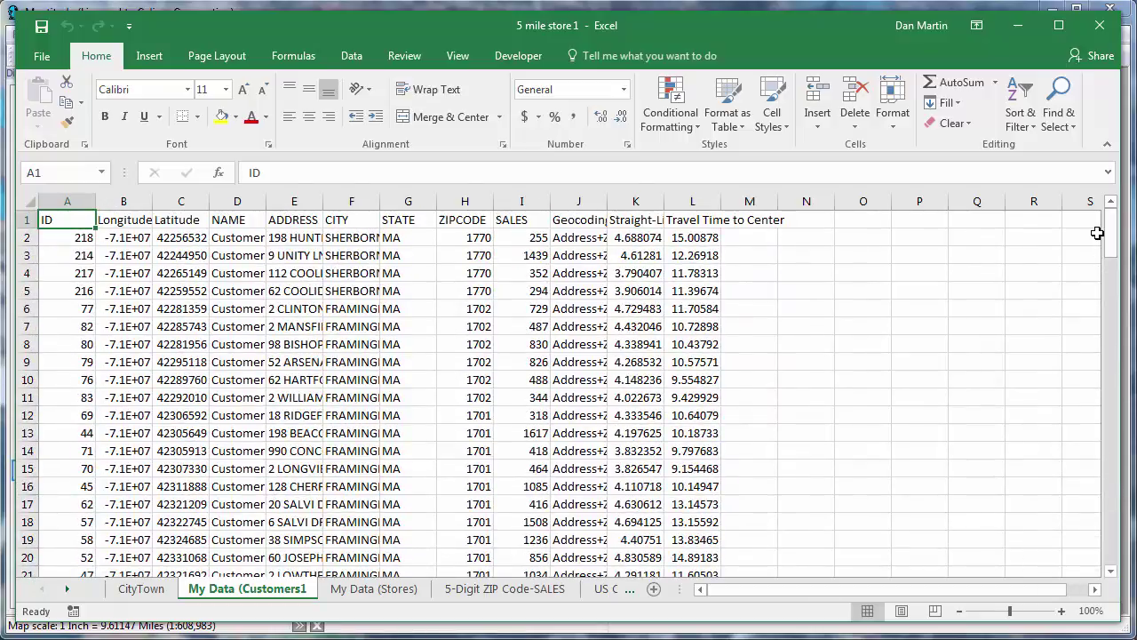
left_click(379, 589)
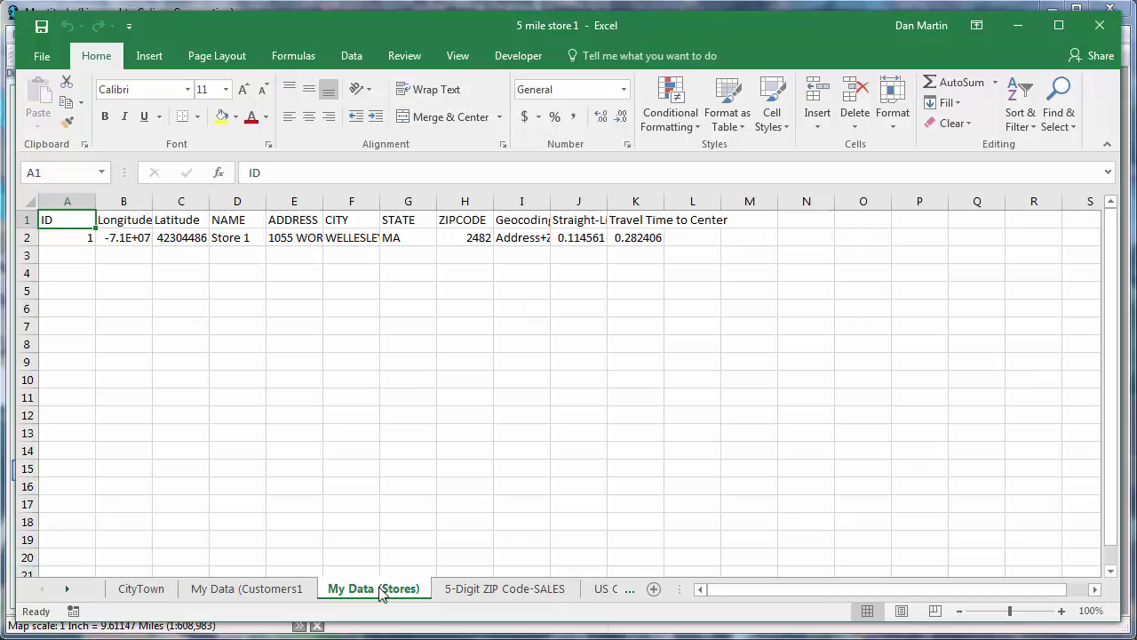
left_click(465, 589)
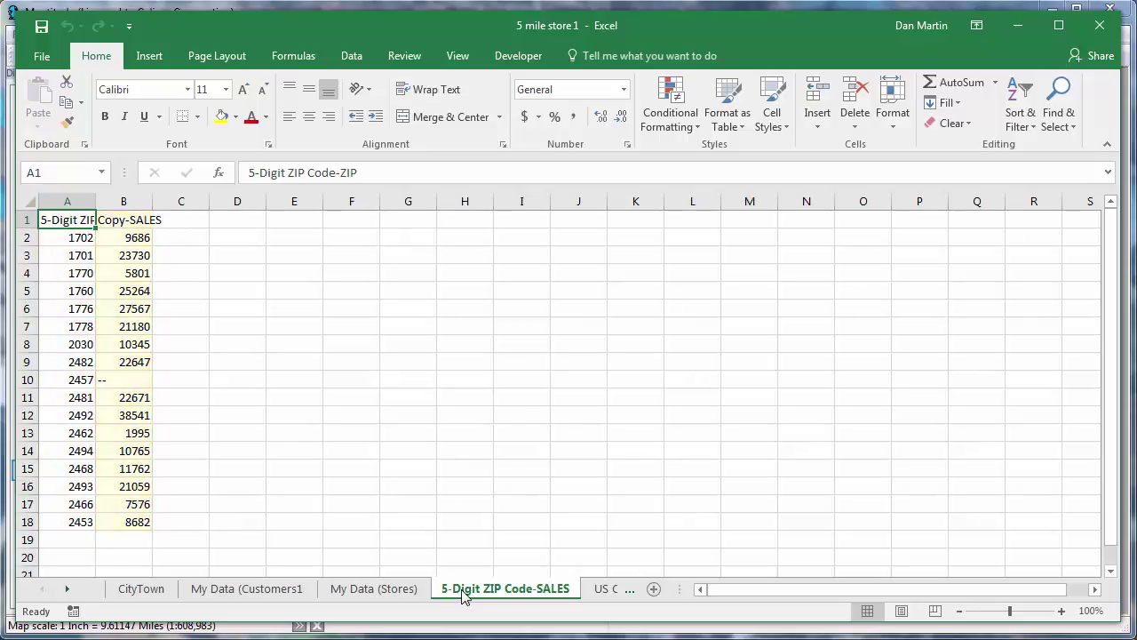
left_click(599, 591)
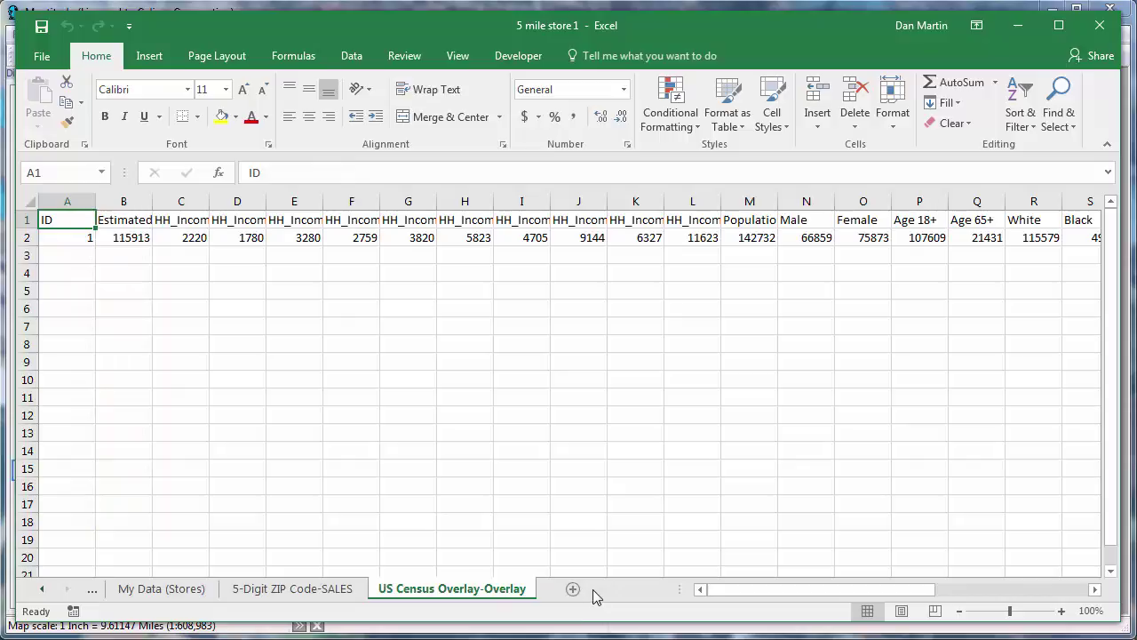
left_click_drag(152, 205, 250, 199)
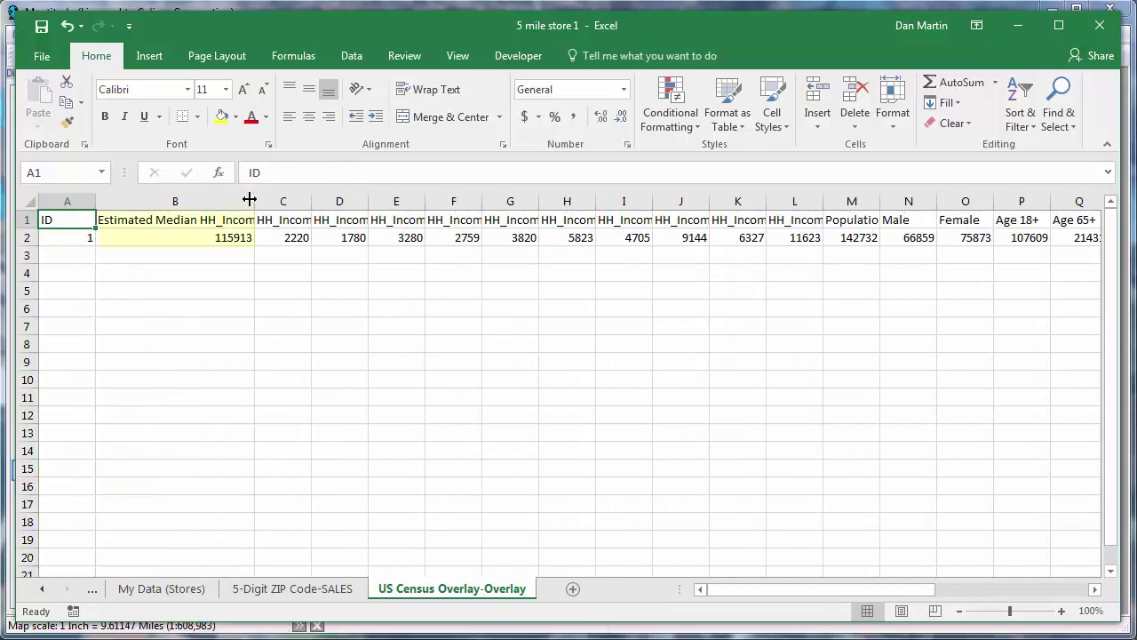
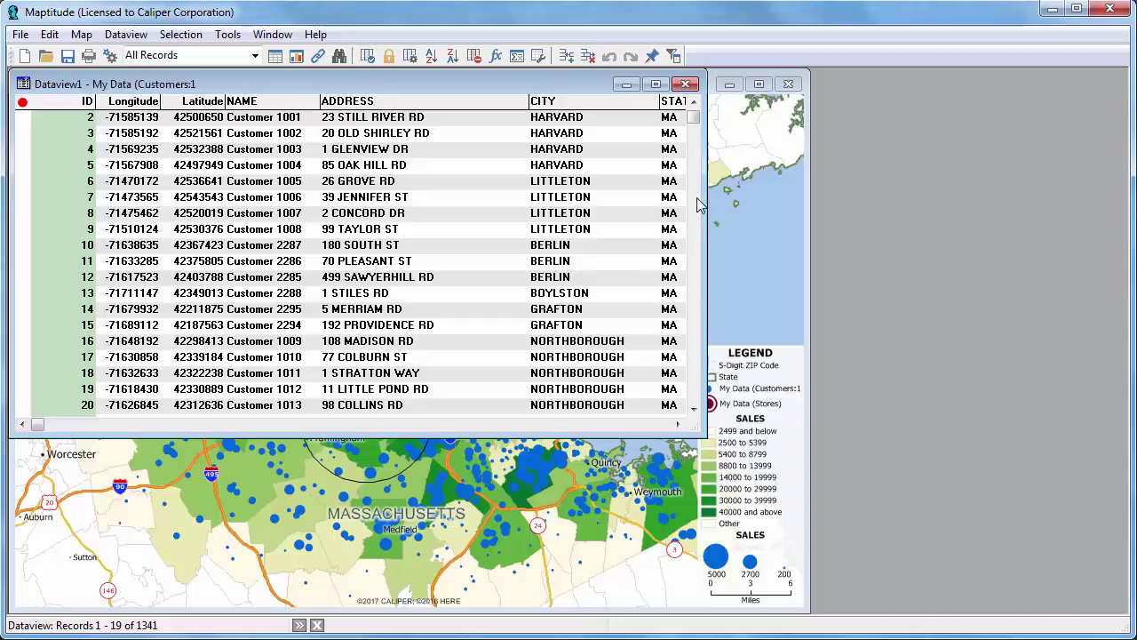
Widen the customer dataview and add two fields to its table structure, naming the first one Closest Store.
left_click_drag(703, 197, 1123, 224)
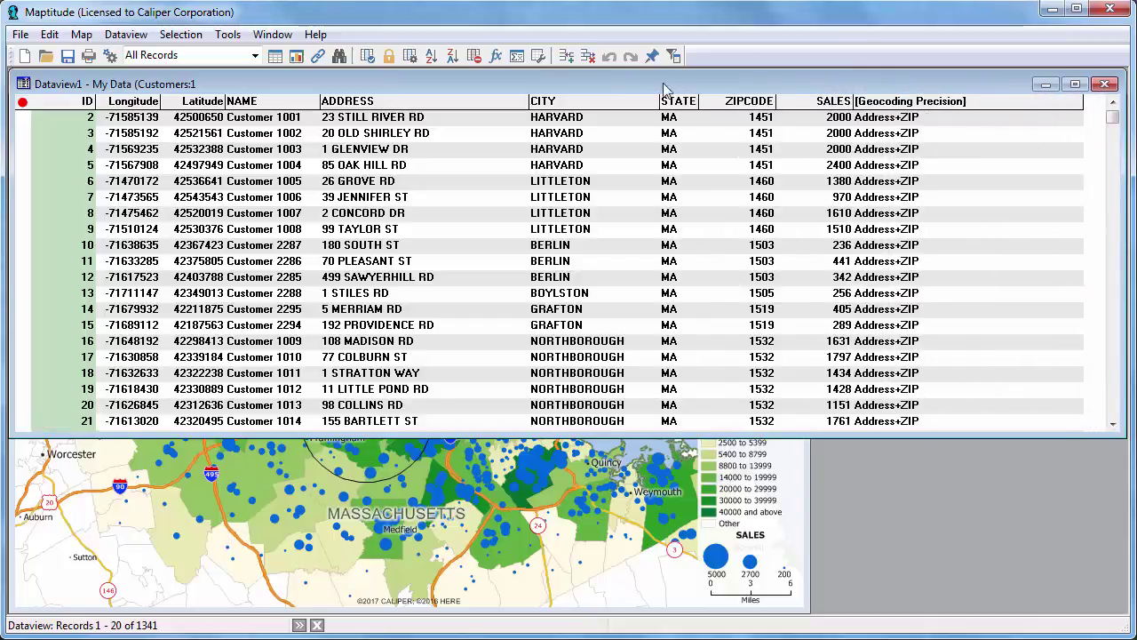
left_click(539, 55)
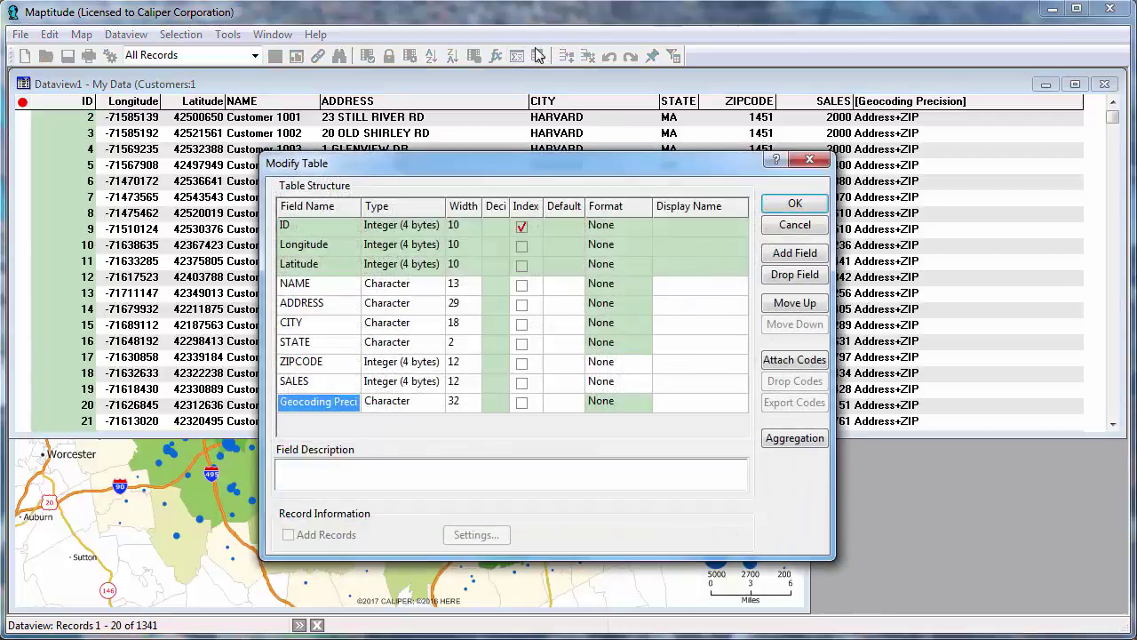
left_click(810, 255)
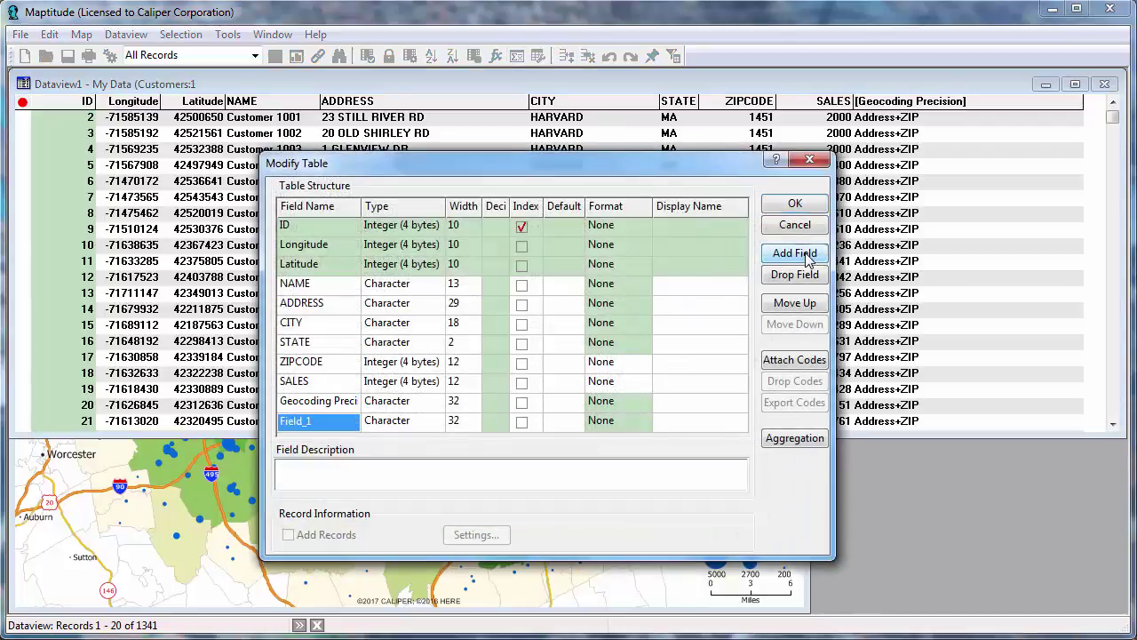
left_click(809, 256)
left_click(296, 386)
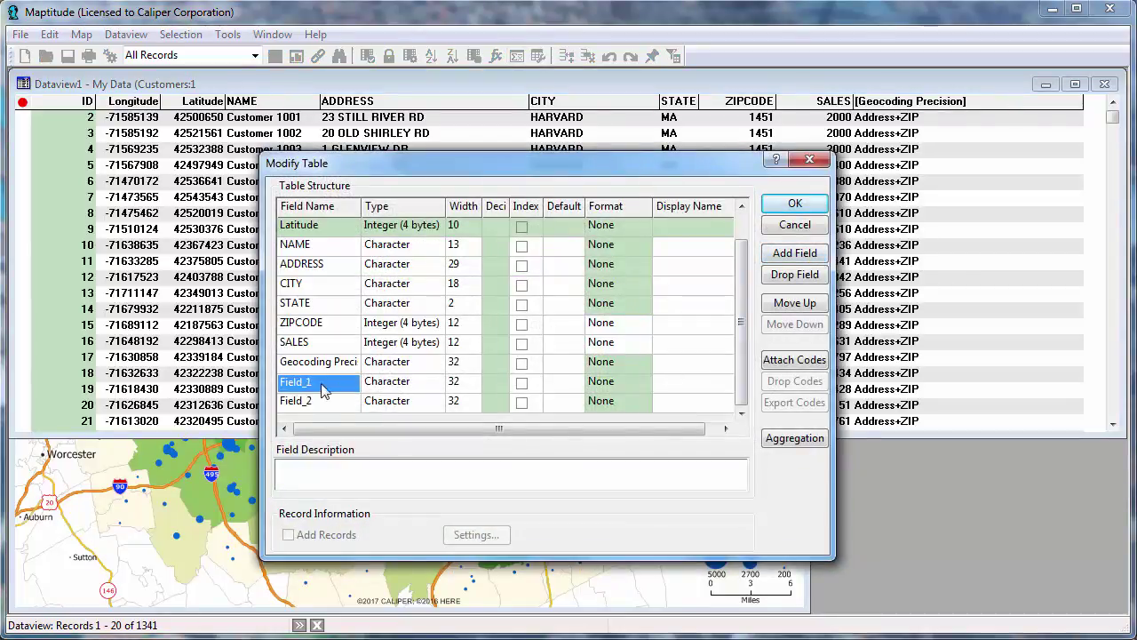
type("Closest Store")
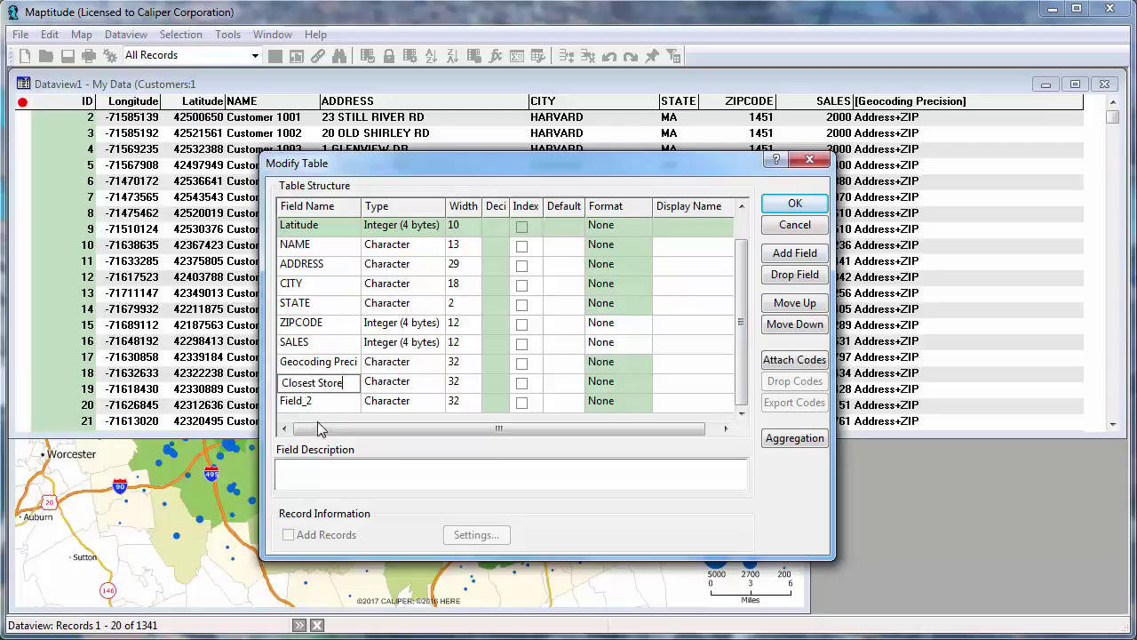
key("Return")
Name the second new field Distance, set its type to Real (8 bytes), and apply the table structure changes.
left_click(311, 405)
type("Distance")
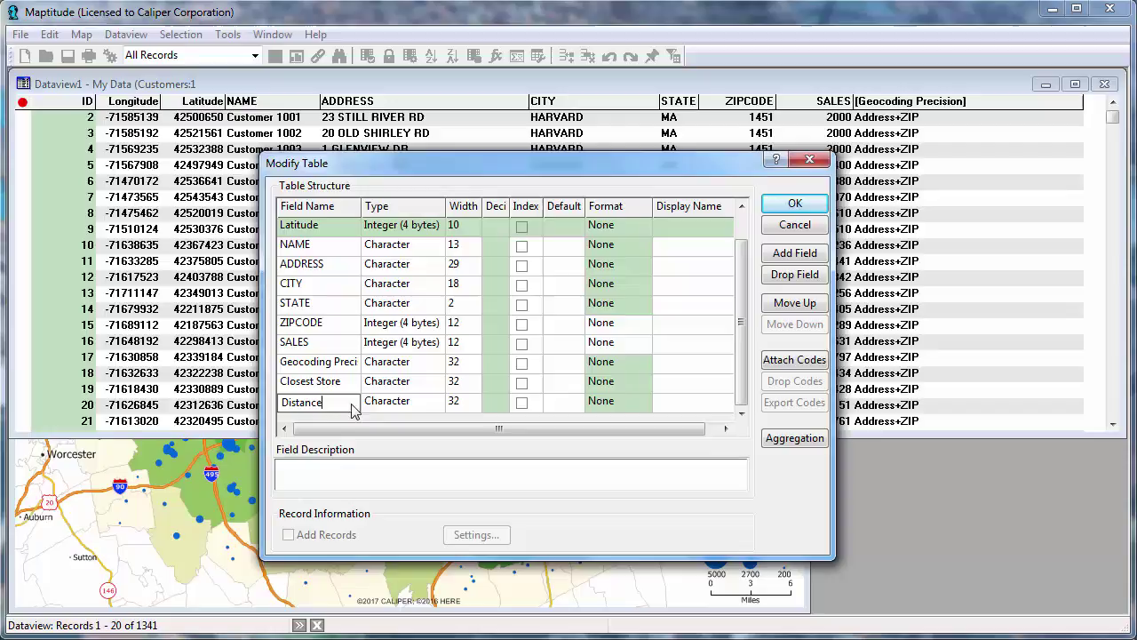
left_click(373, 401)
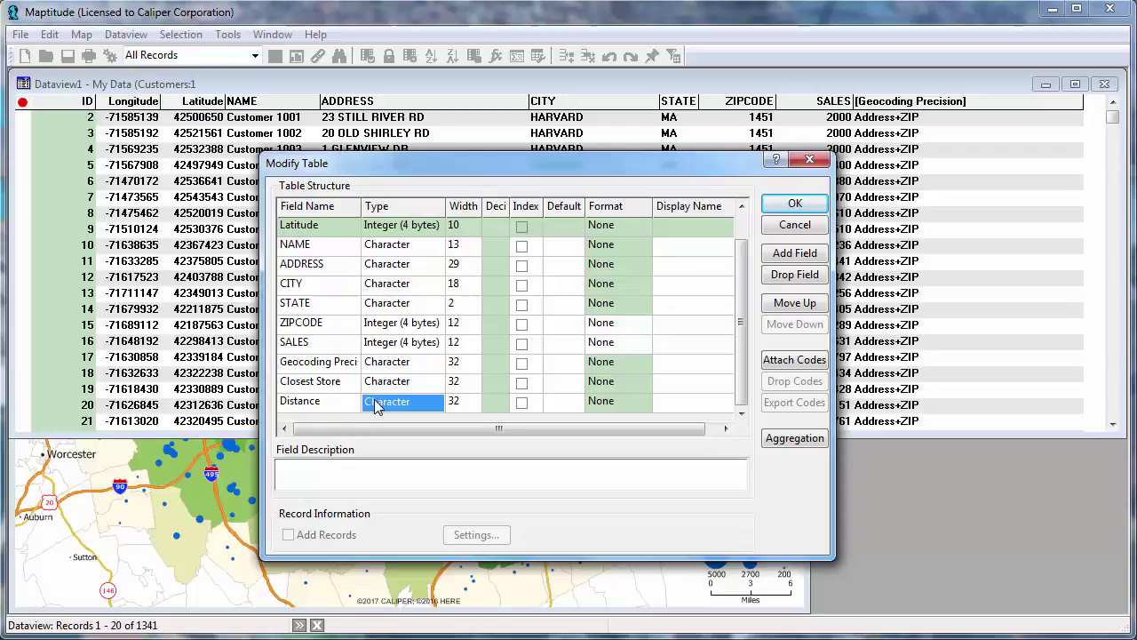
left_click(437, 403)
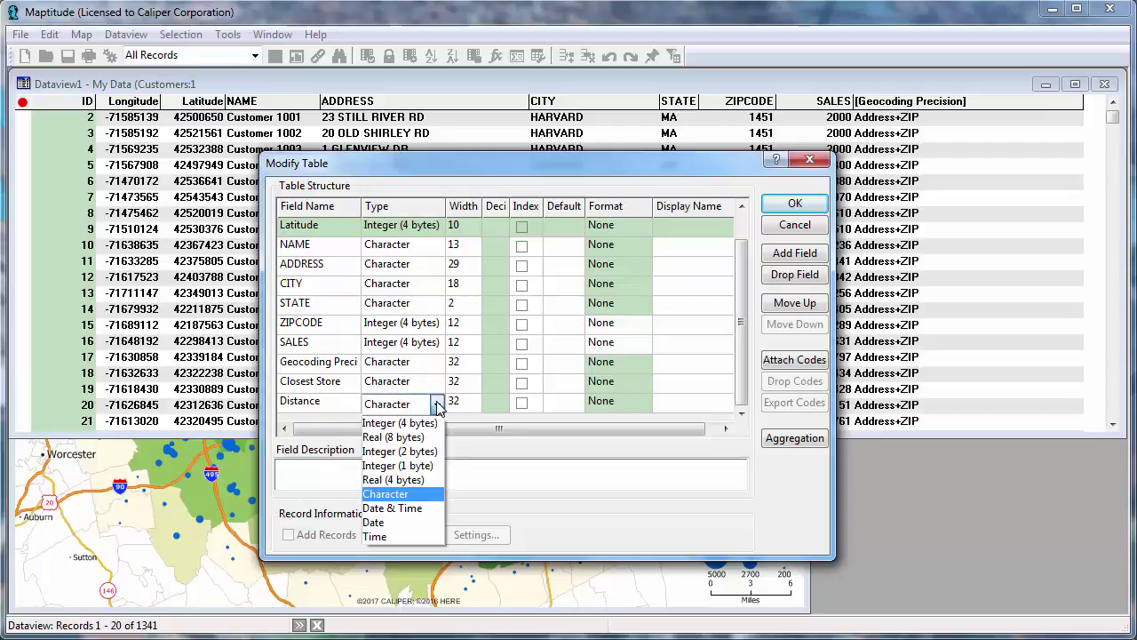
left_click(433, 438)
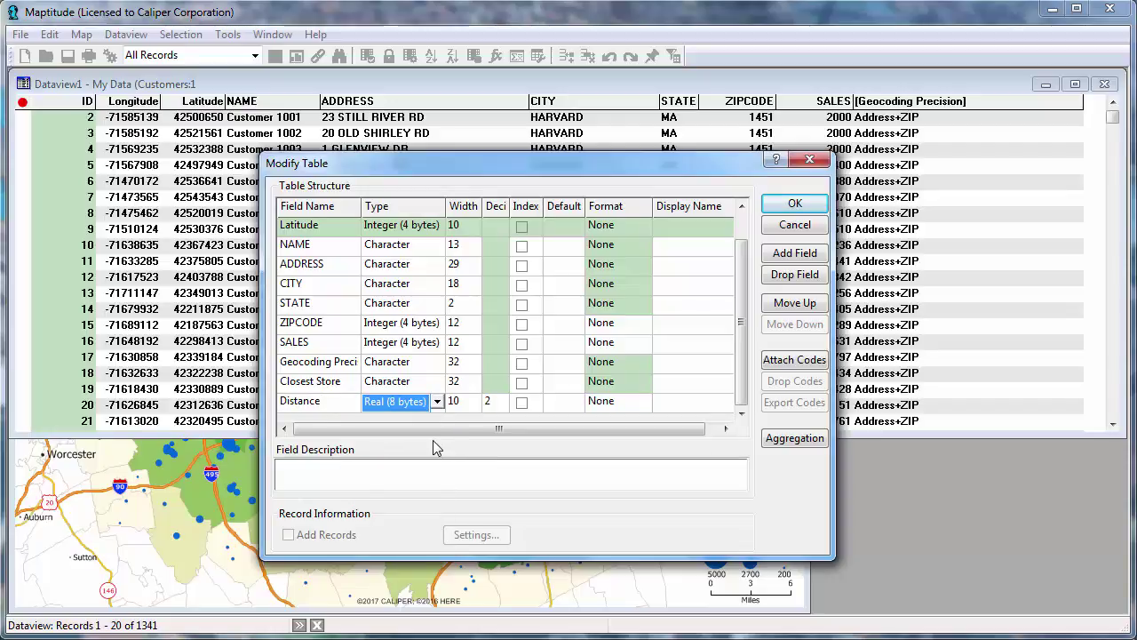
left_click(790, 207)
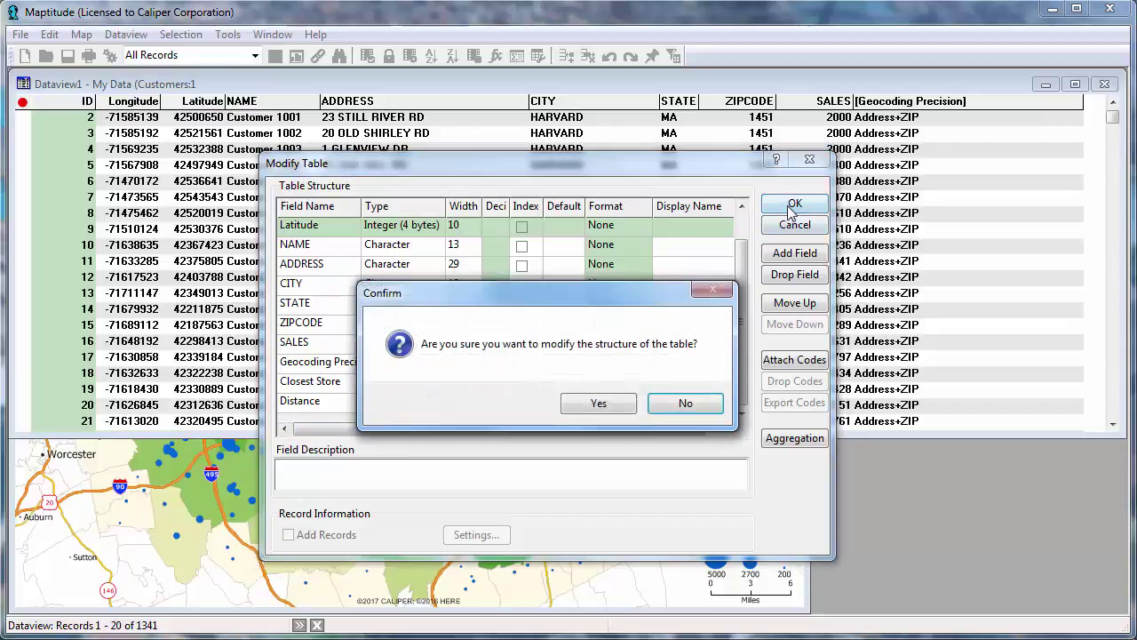
left_click(620, 406)
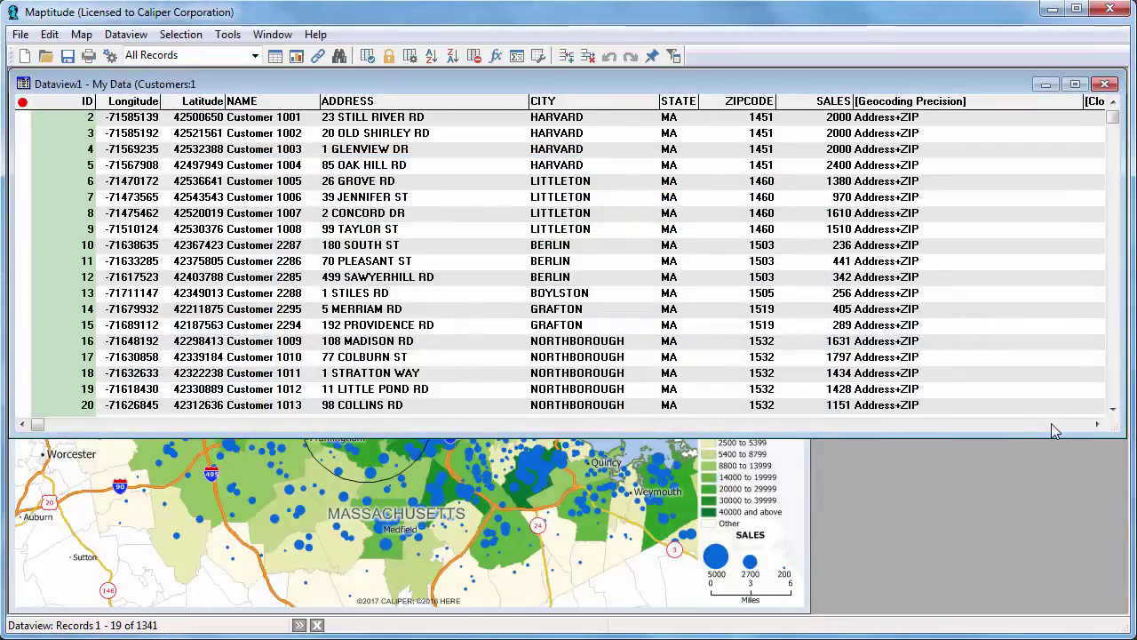
Fill the Closest Store column by tagging all customers with the NAME field of the My Data (Stores) layer.
left_click(1052, 423)
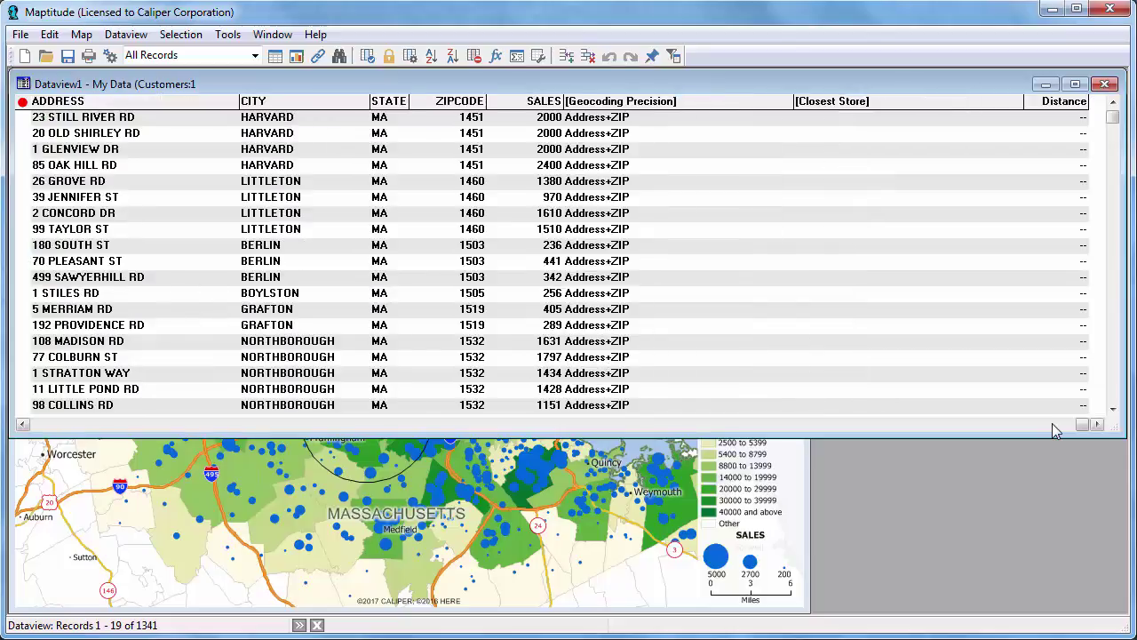
left_click(904, 101)
right_click(904, 100)
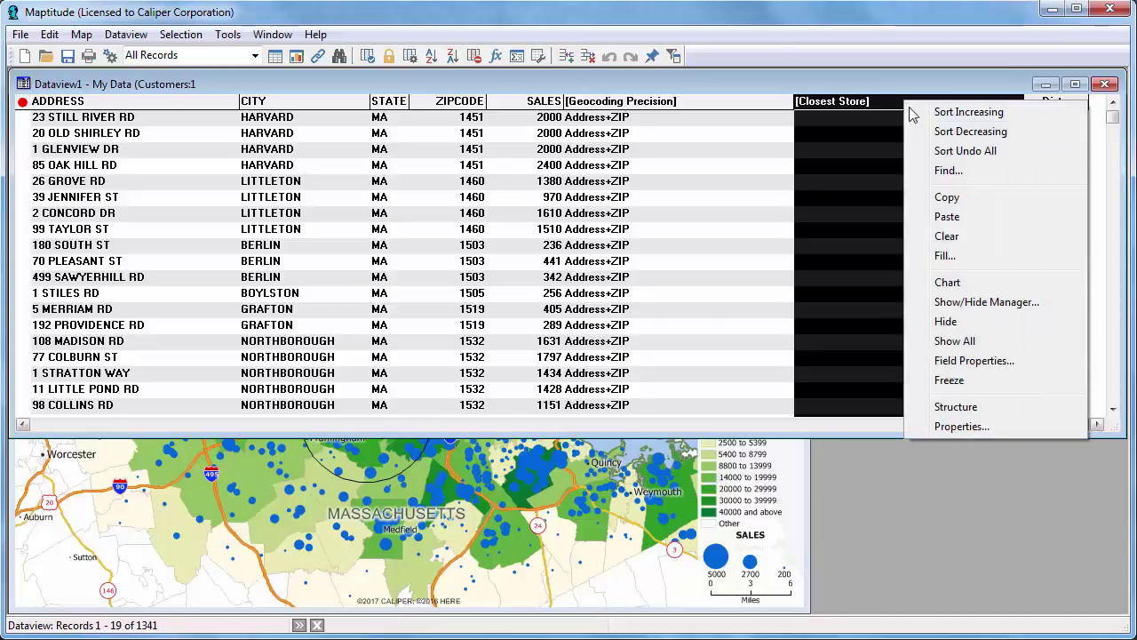
left_click(944, 256)
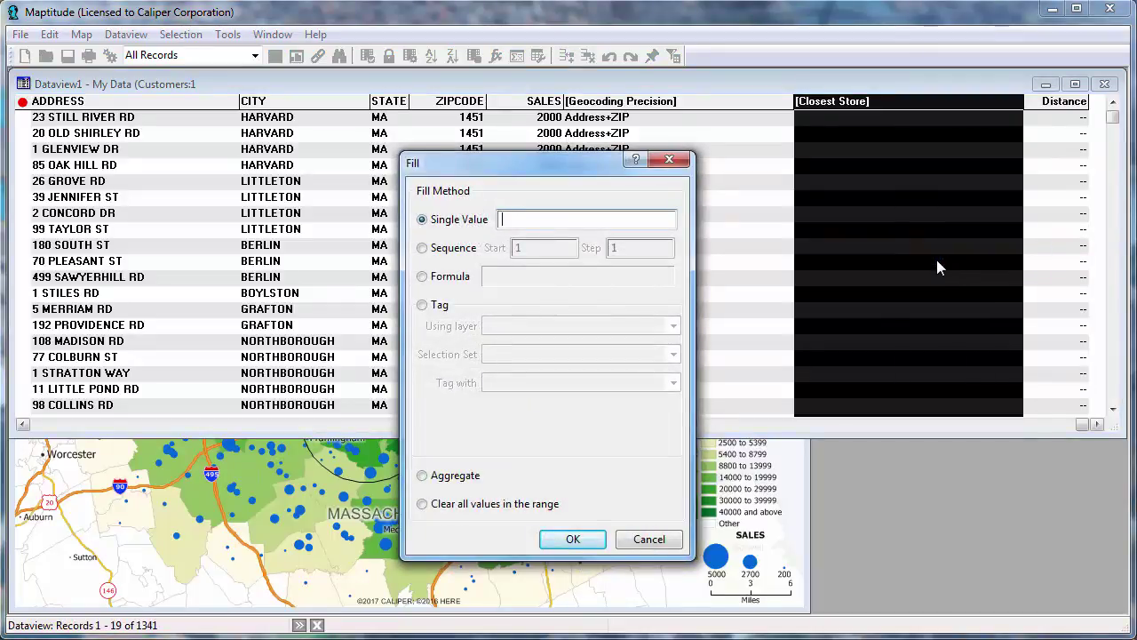
left_click(448, 304)
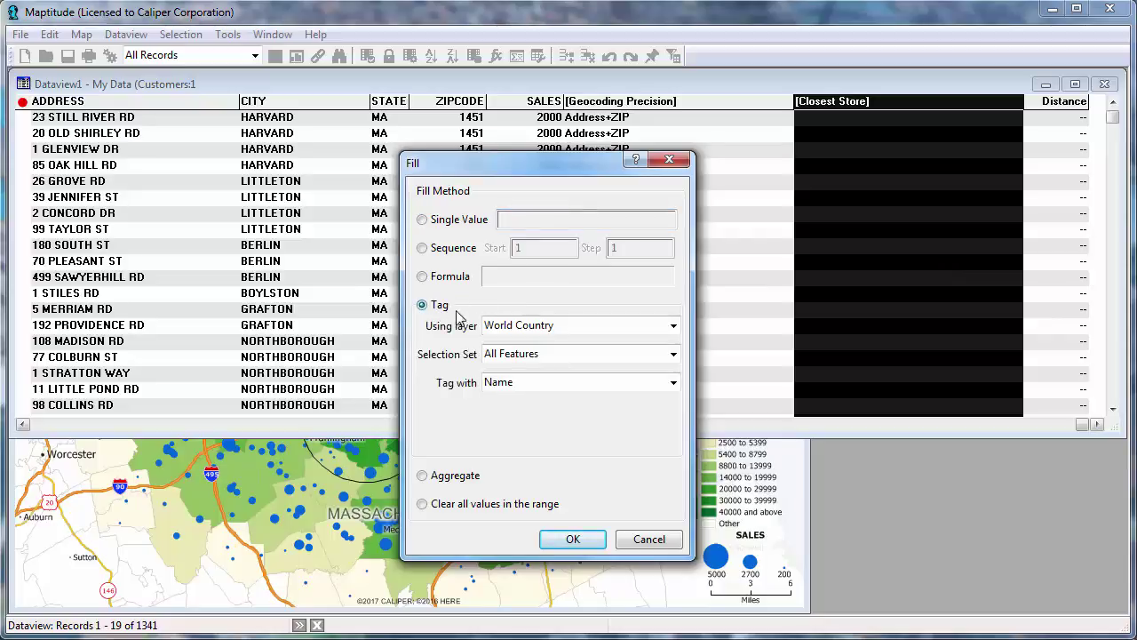
left_click(520, 329)
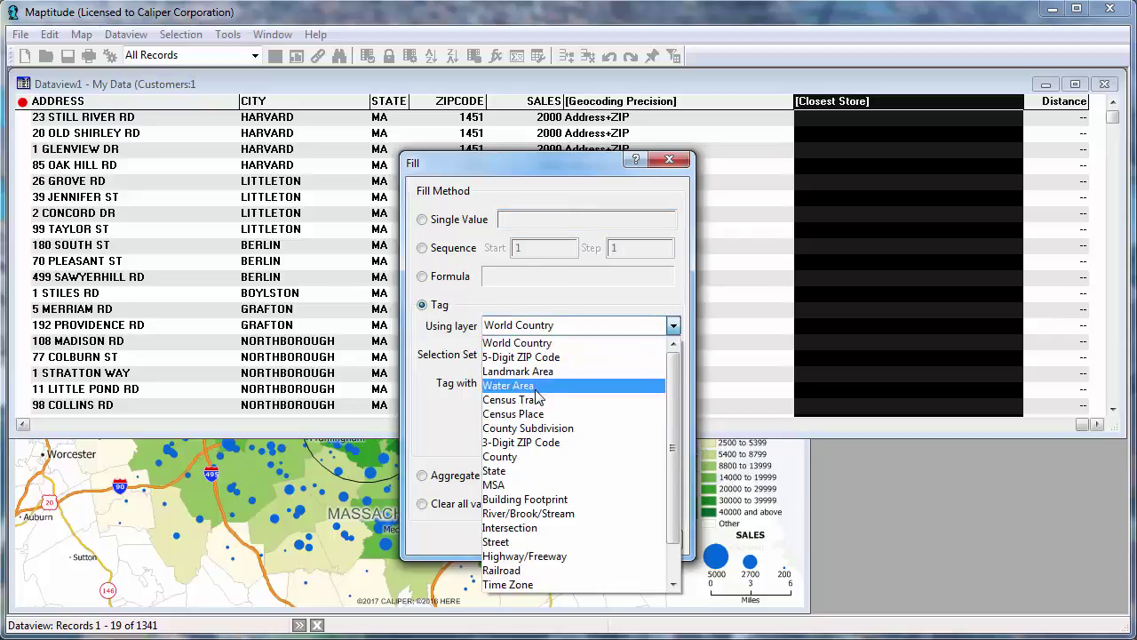
scroll(533, 400, "down", 1)
left_click(551, 584)
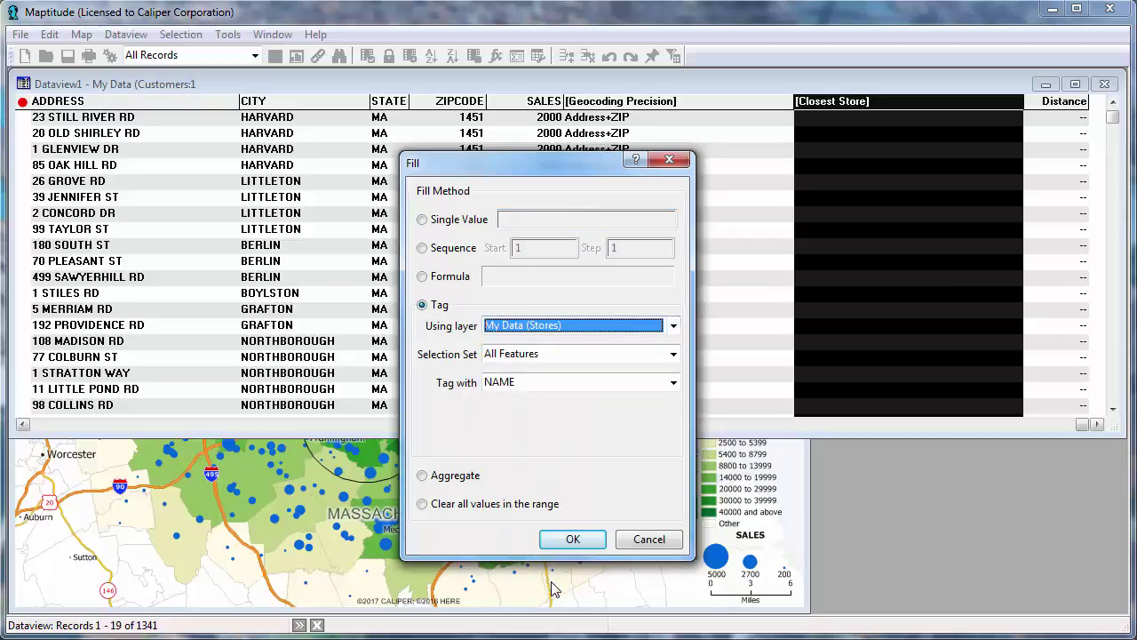
left_click(554, 544)
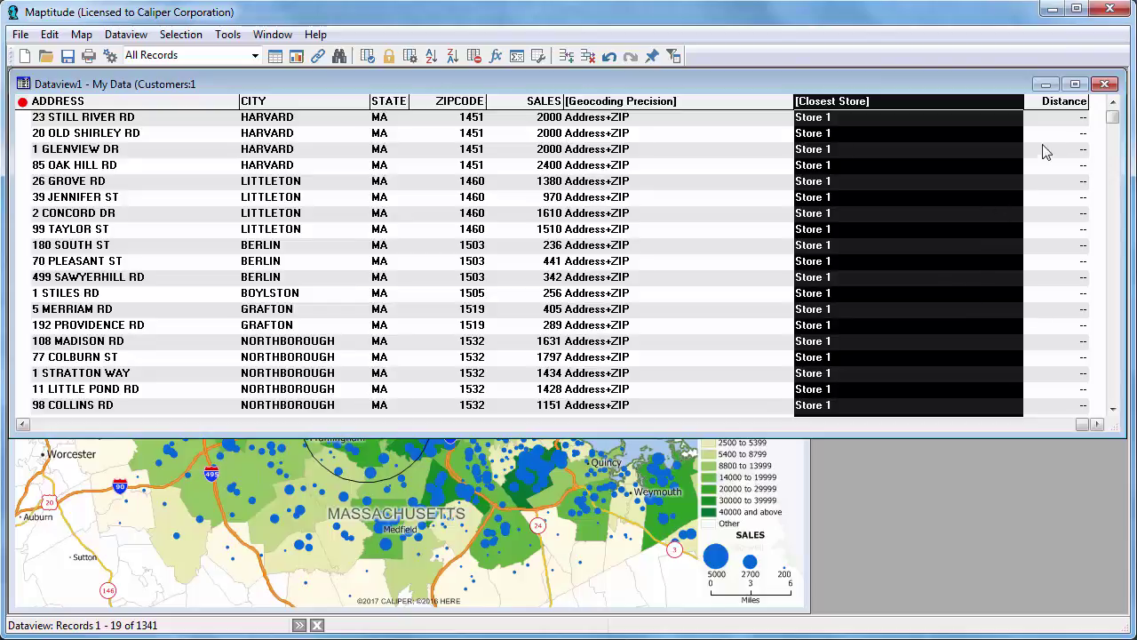
Fill the Distance column by tagging with Distance to Feature from the My Data (Stores) layer, and review the filled records.
left_click(1057, 101)
right_click(1052, 105)
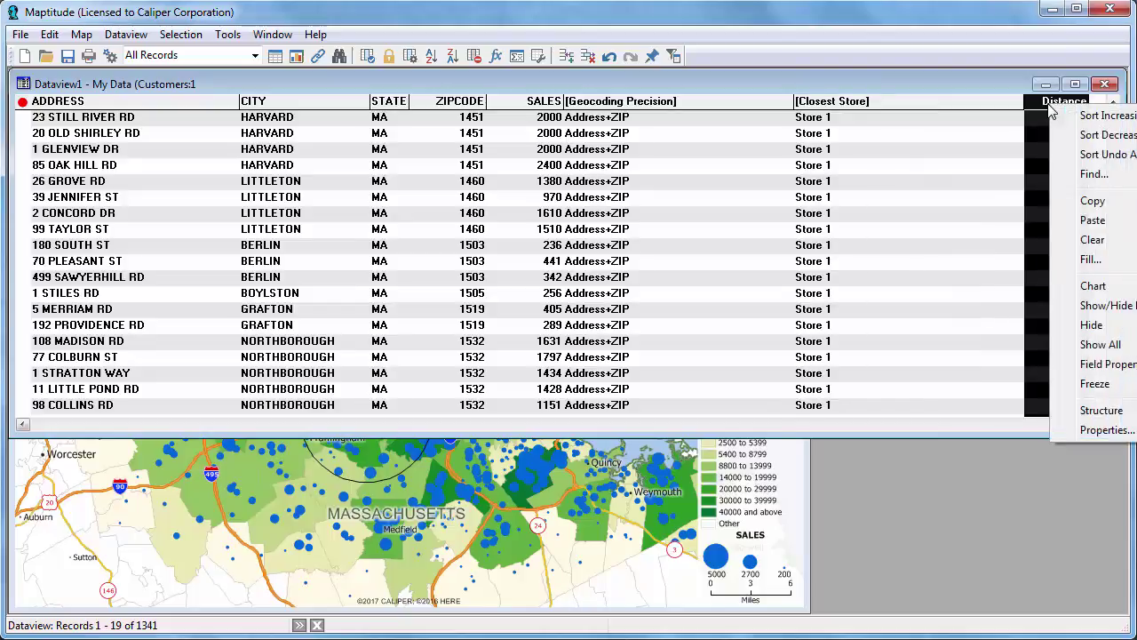
left_click(1064, 259)
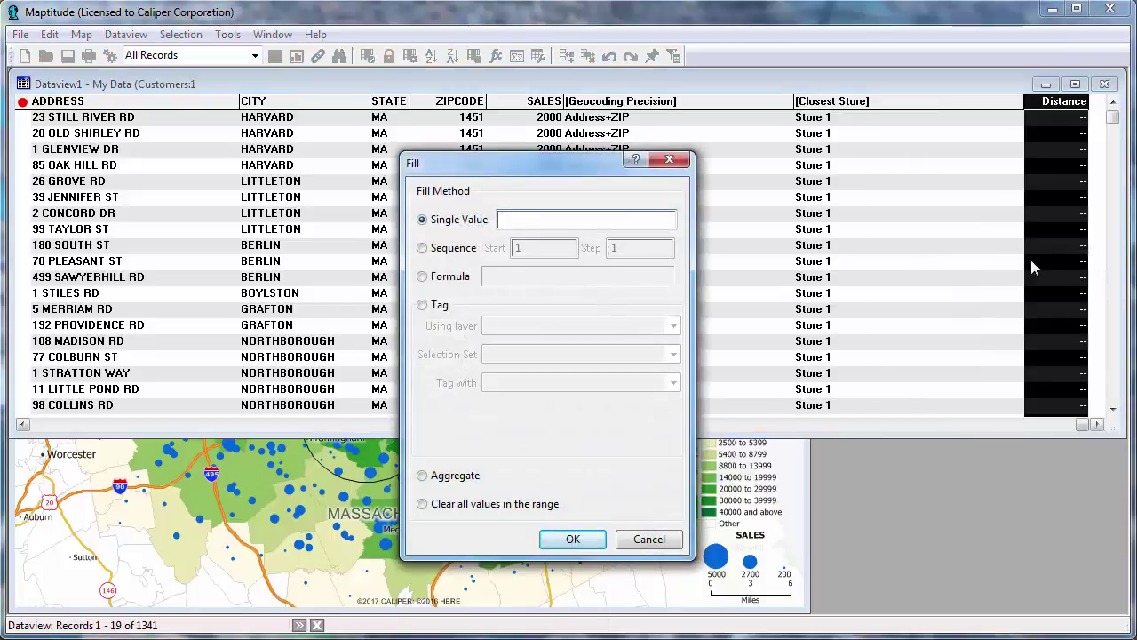
left_click(449, 308)
left_click(524, 325)
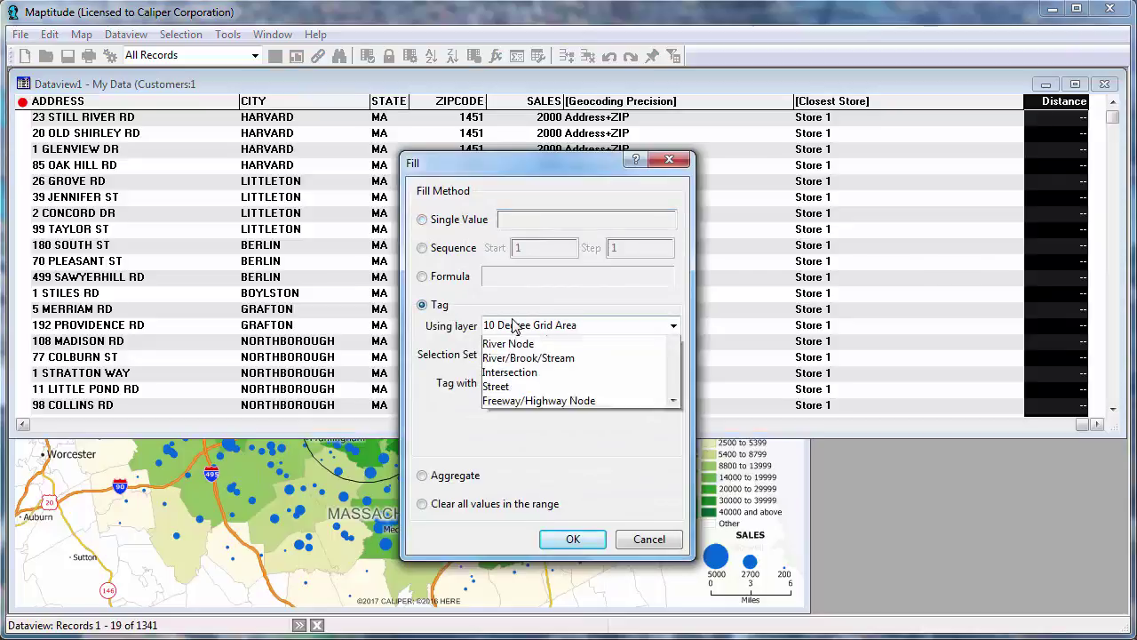
scroll(558, 533, "down", 3)
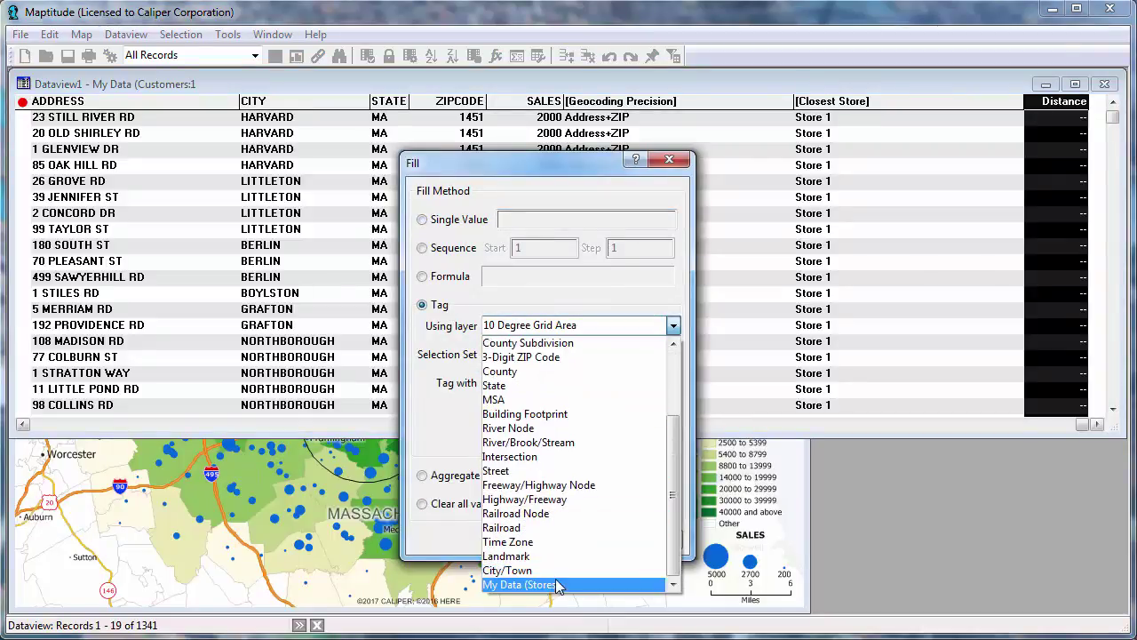
left_click(560, 584)
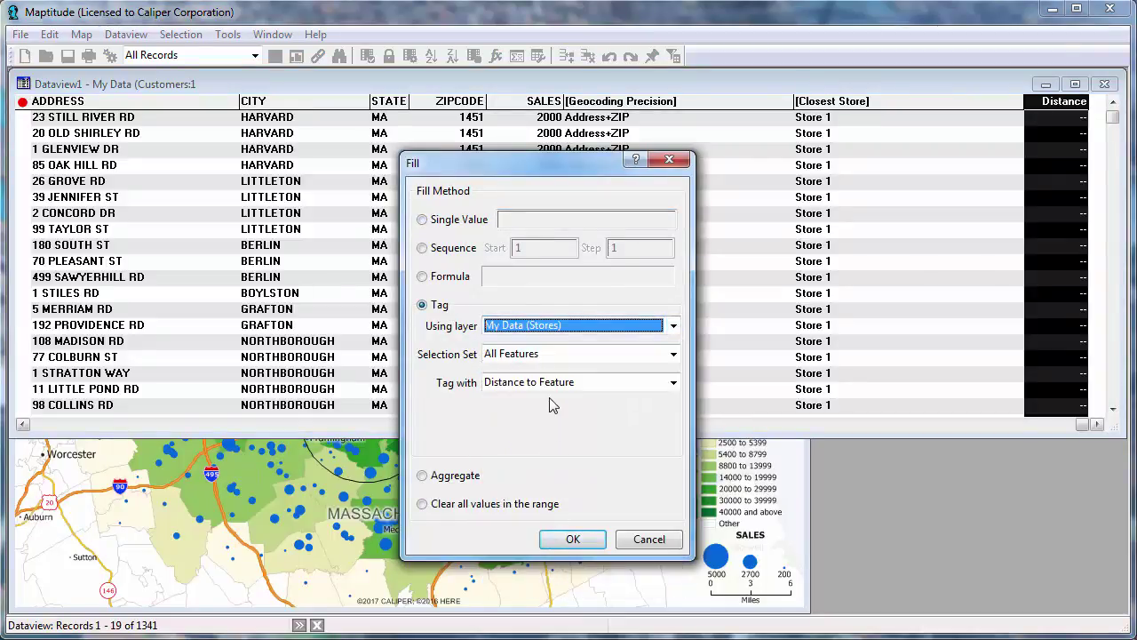
left_click(563, 541)
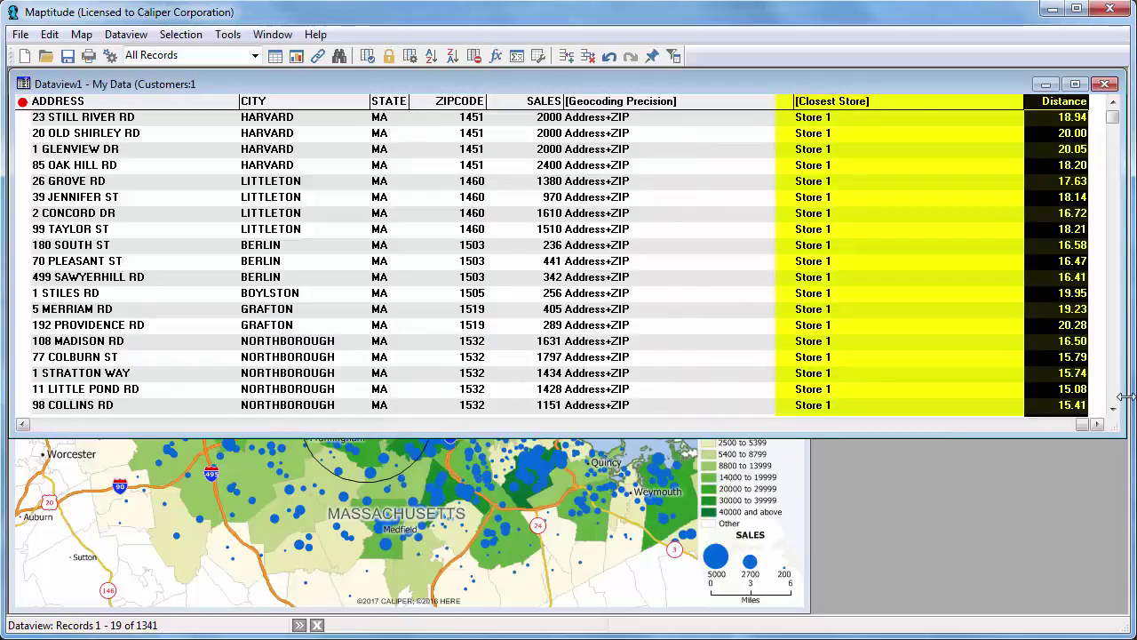
scroll(1116, 402, "down", 20)
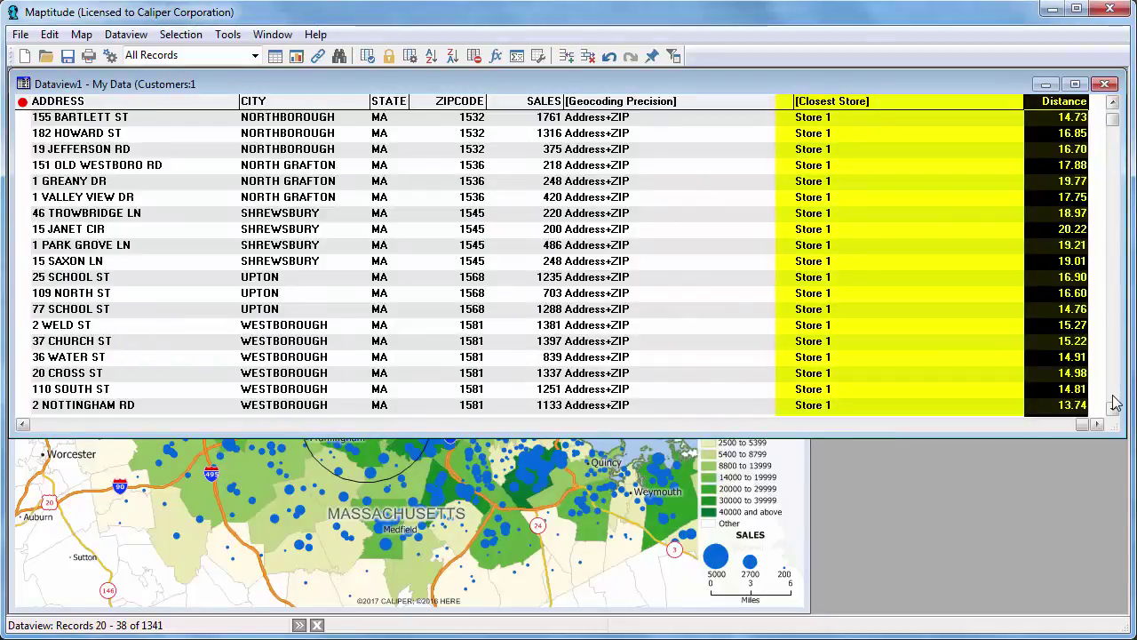
scroll(1117, 403, "down", 20)
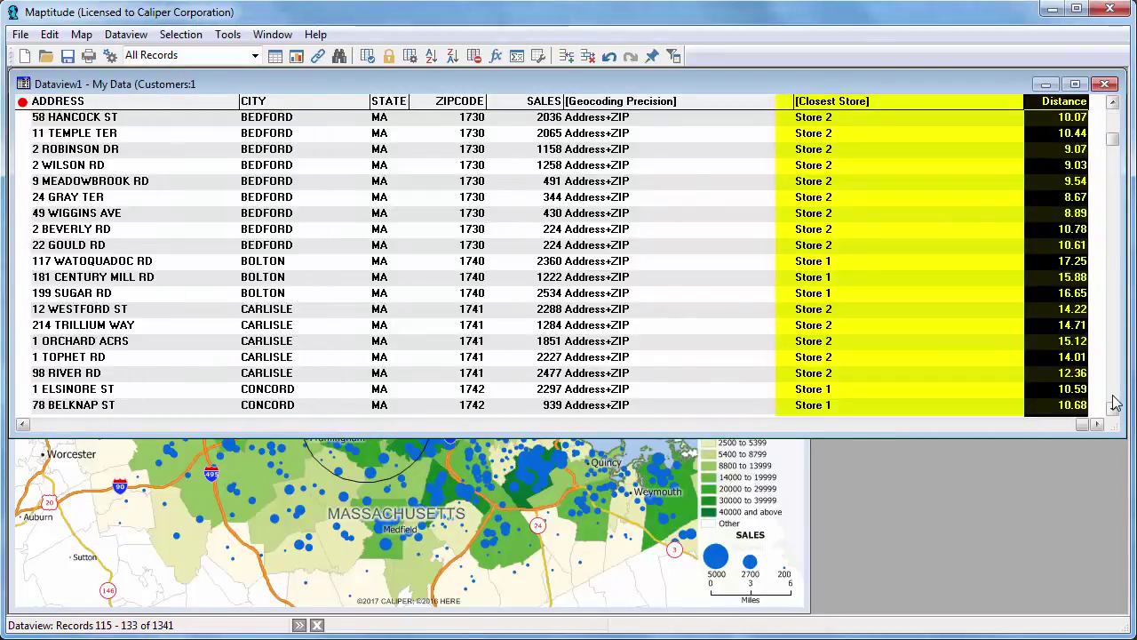
scroll(1116, 403, "down", 13)
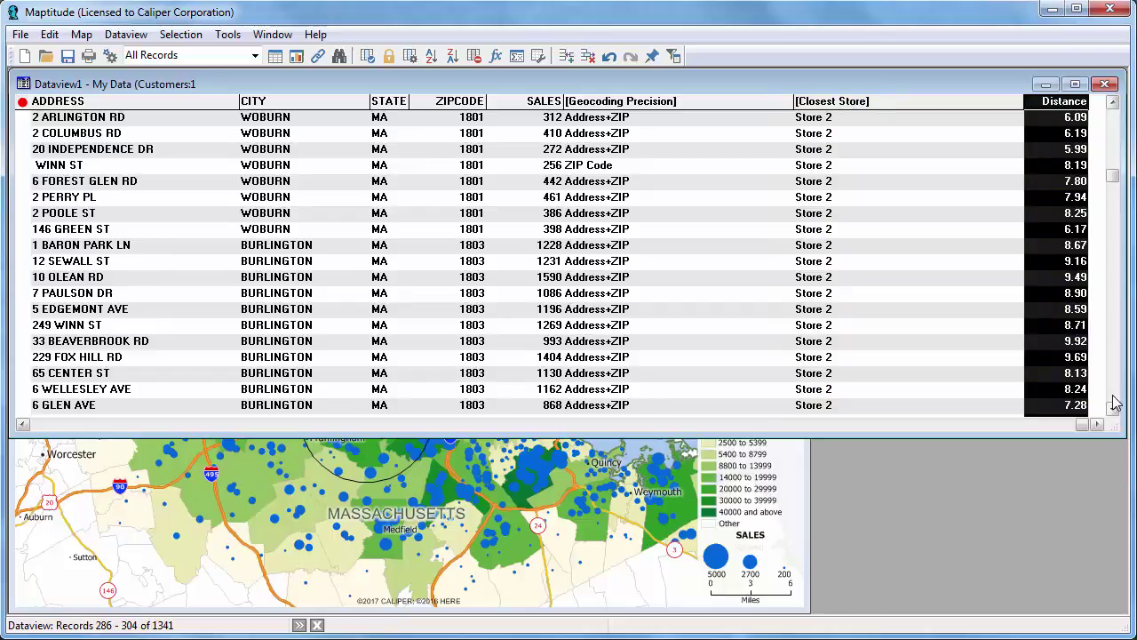
Save the customer dataview as an Excel Worksheet (*.xlsx) named Customers with Nearest Store and open that workbook in Excel.
left_click(20, 35)
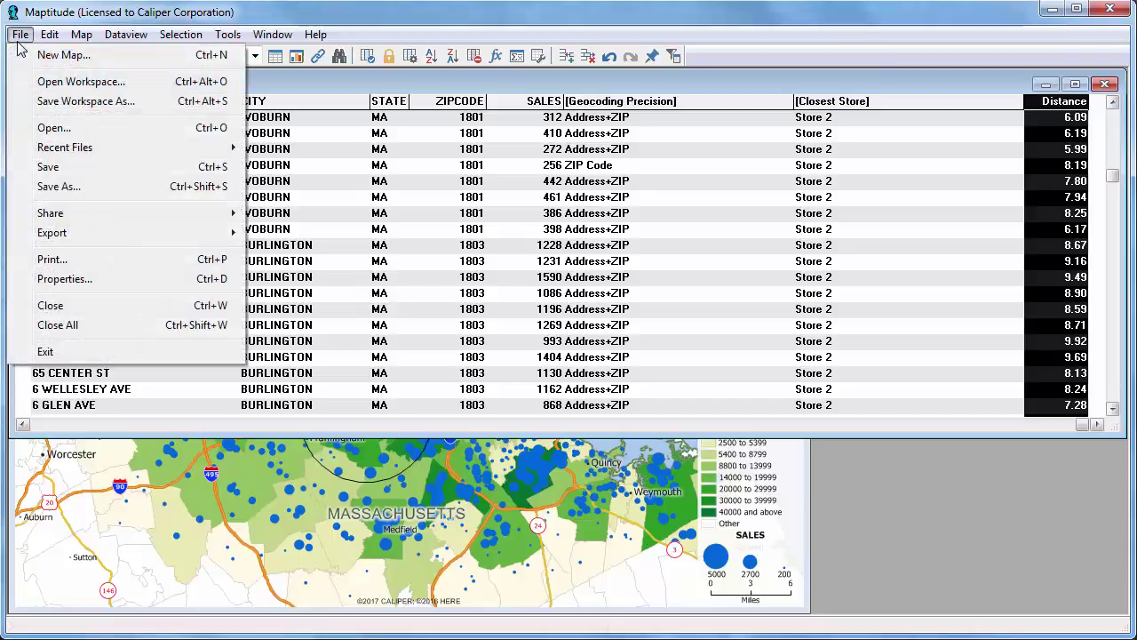
left_click(76, 186)
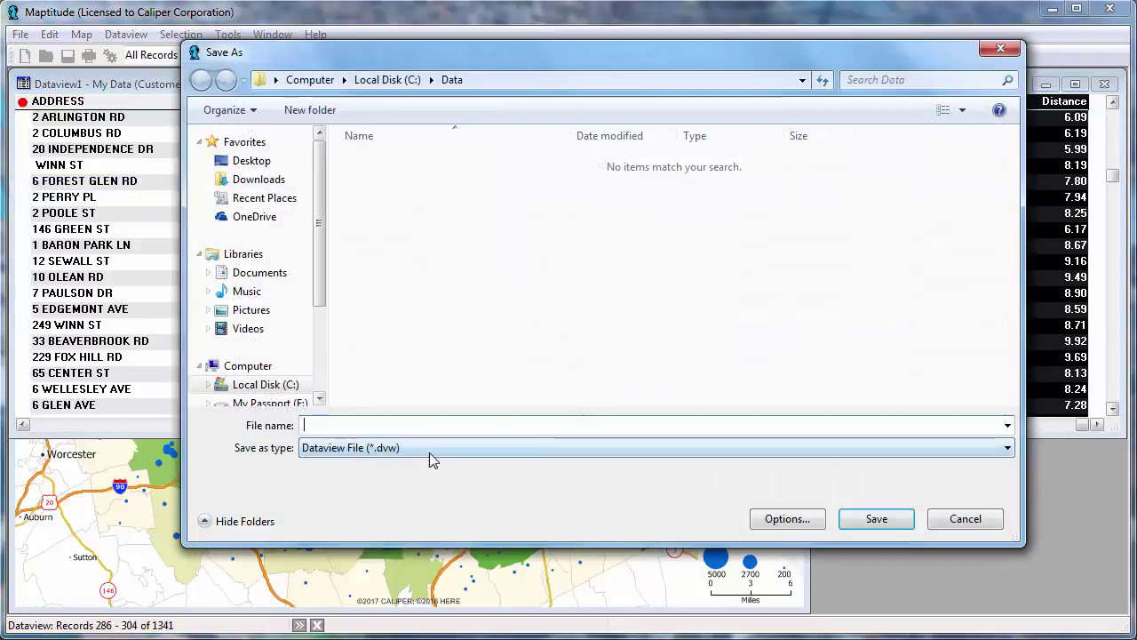
left_click(429, 452)
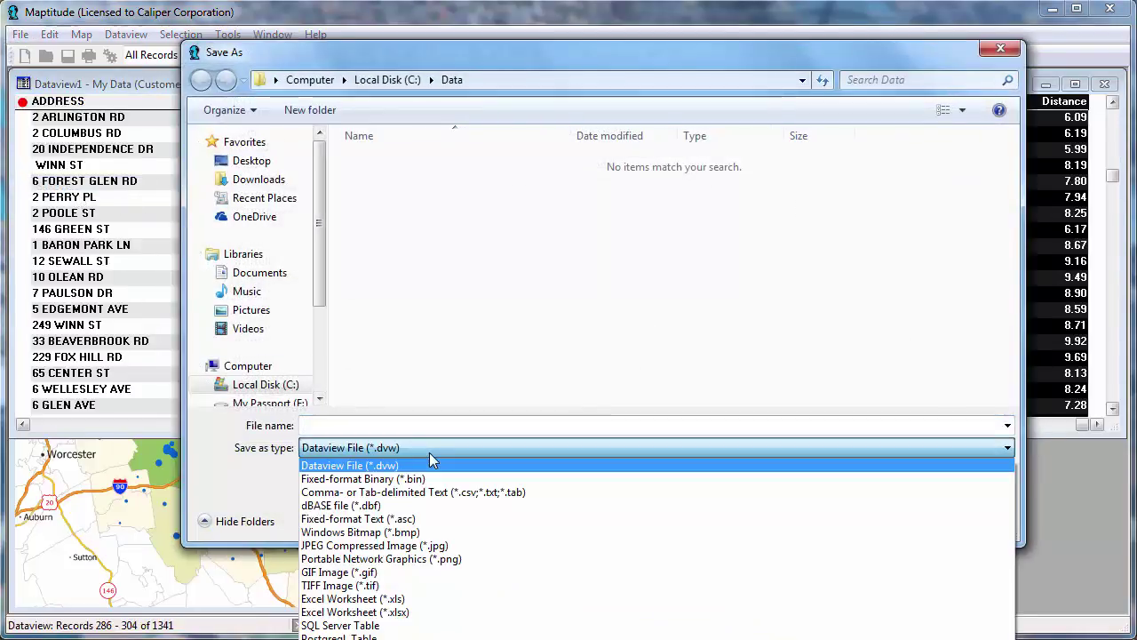
left_click(448, 612)
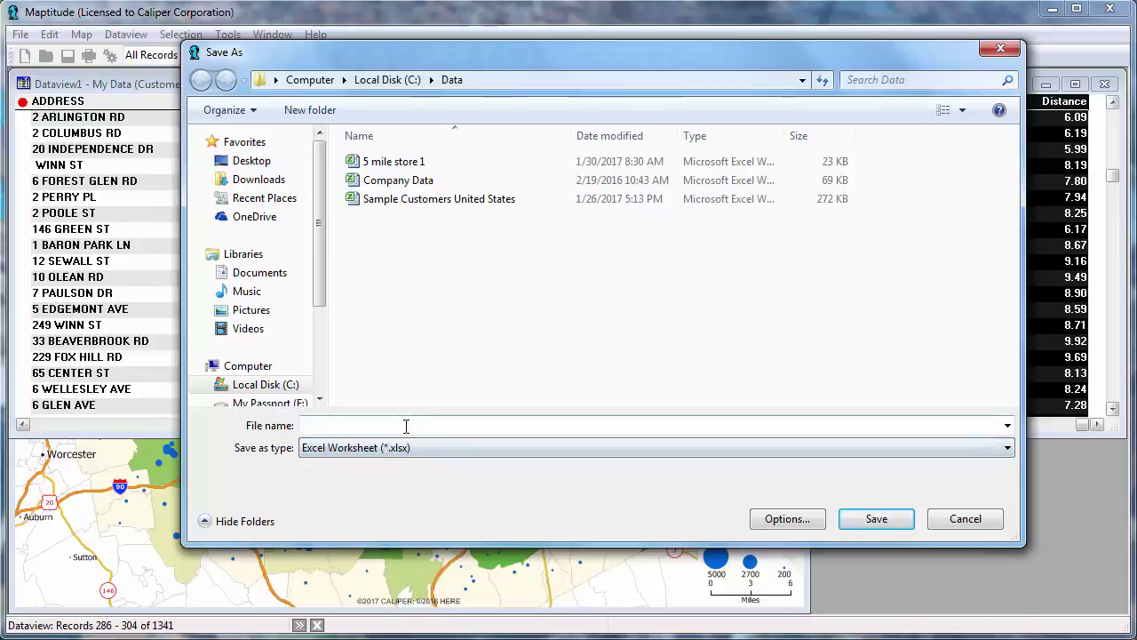
type("Customers with Nearest Store")
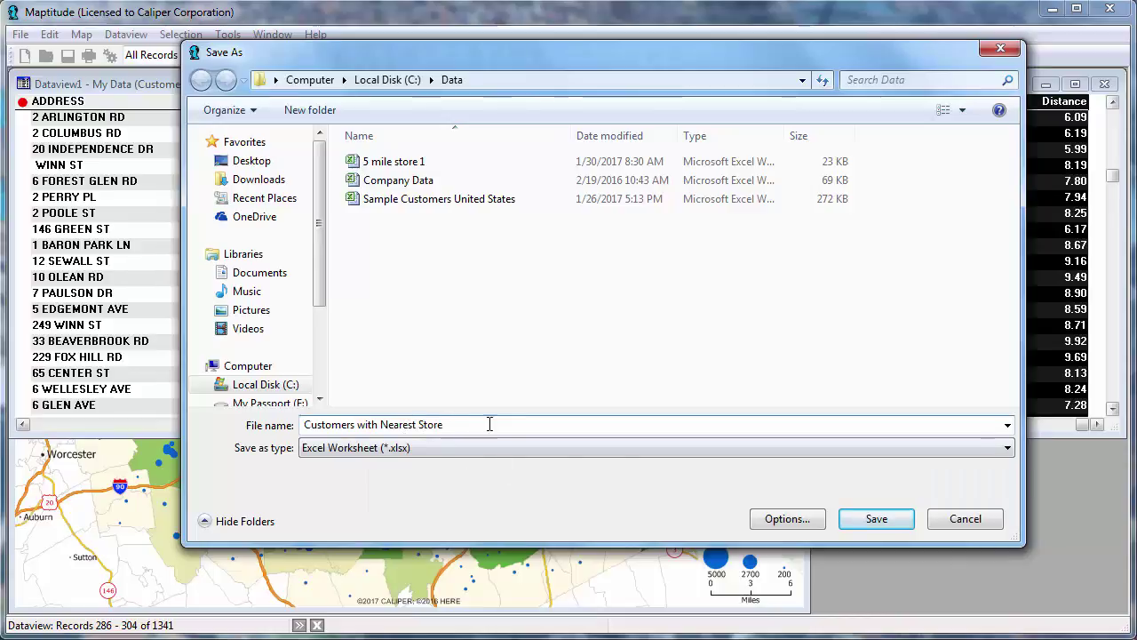
left_click(876, 518)
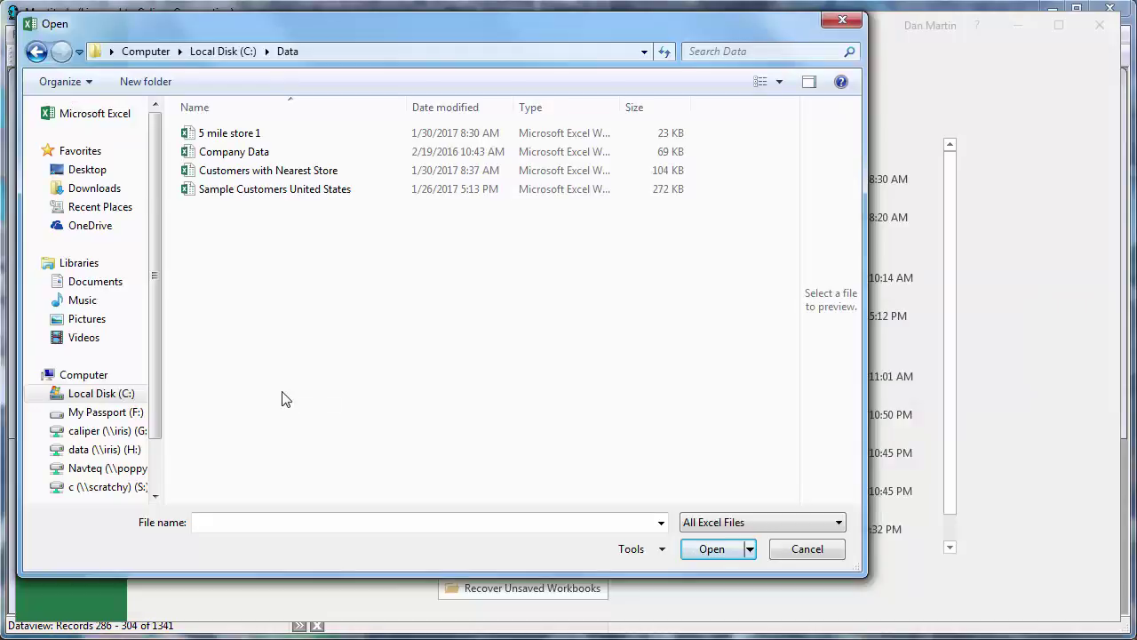
left_click(280, 172)
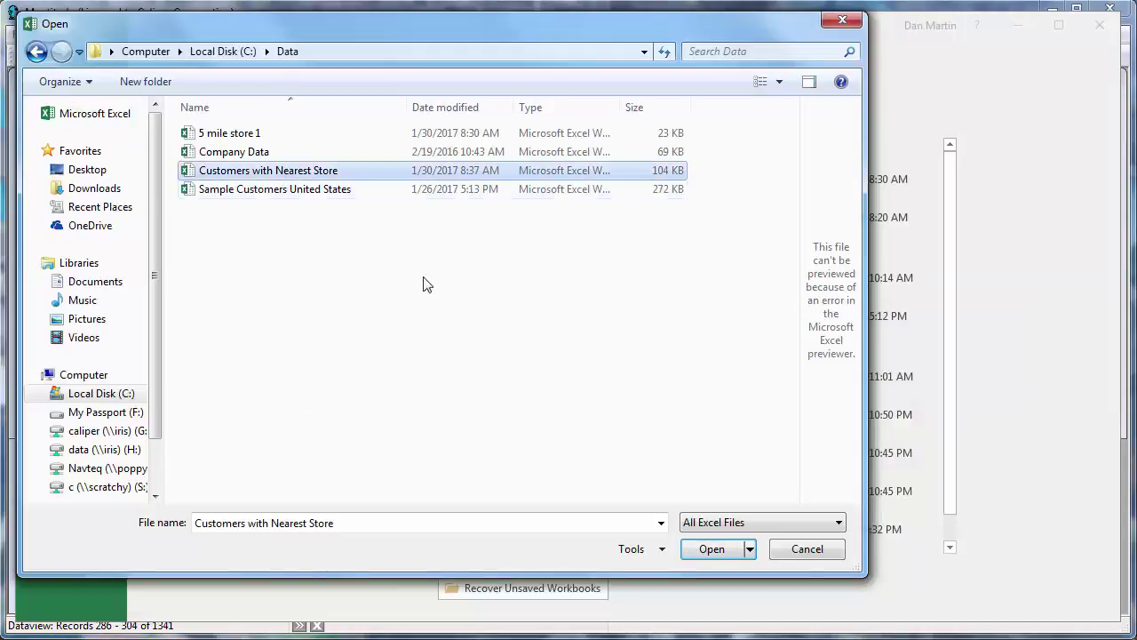
left_click(720, 551)
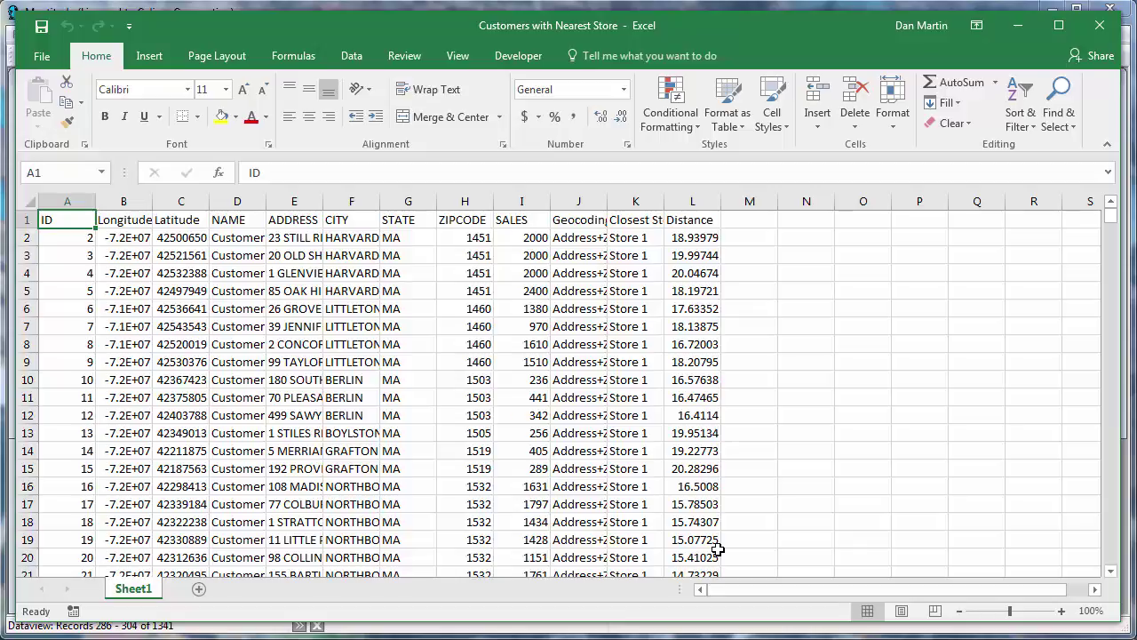
Switch back to Maptitude, close the customer dataview, and delete the 5.0 mi circle drawn around the Framingham-area store.
key("alt+Tab")
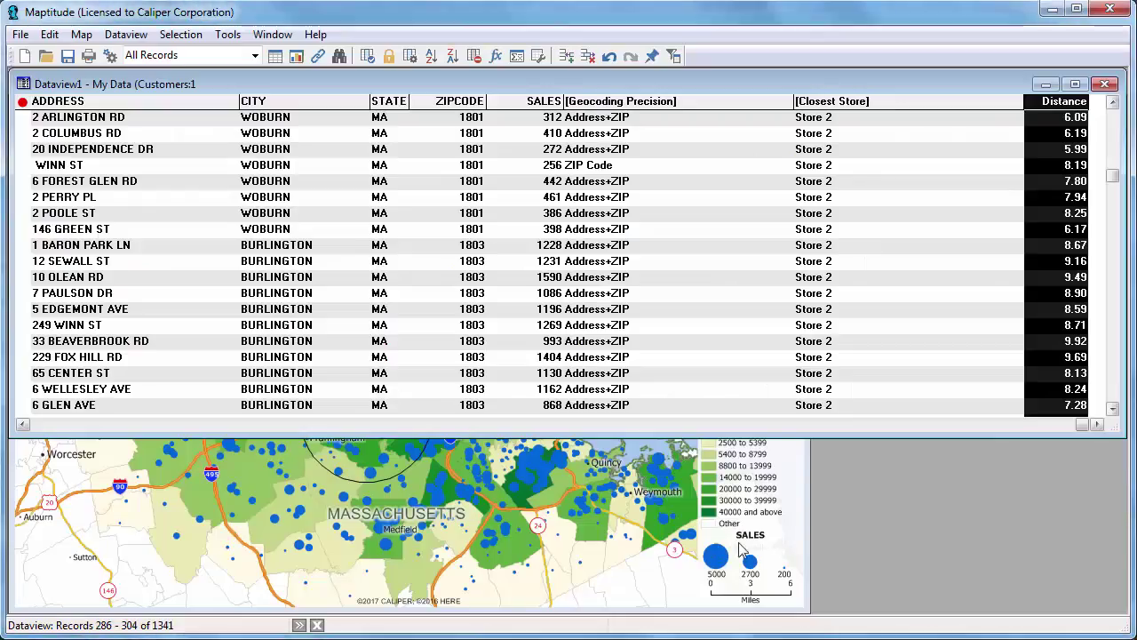
left_click(1104, 84)
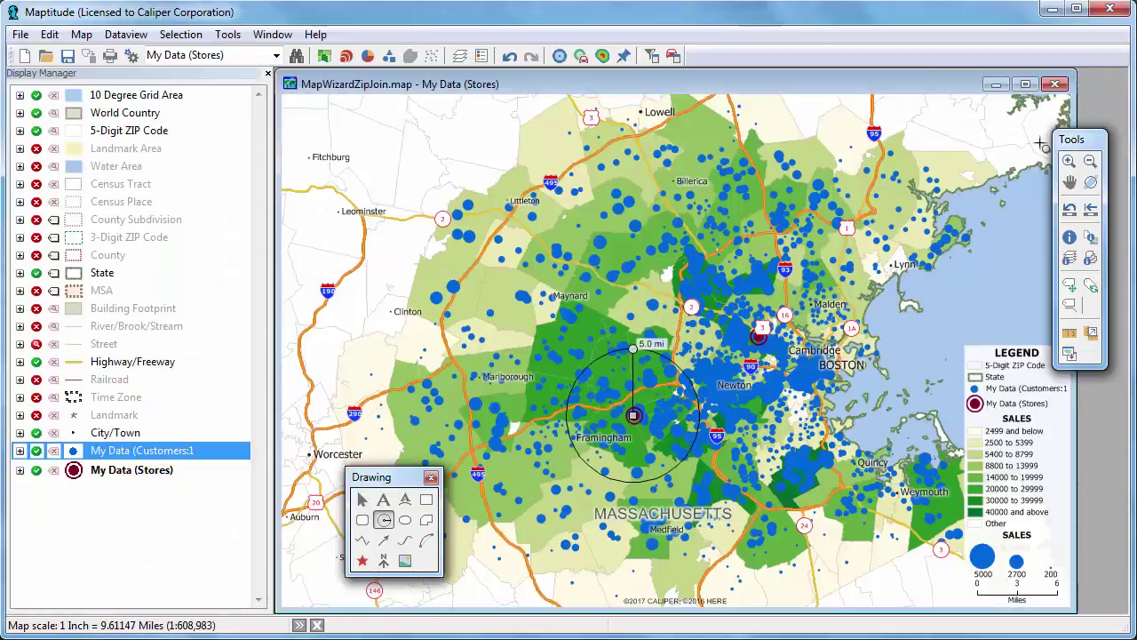
right_click(656, 402)
left_click(698, 409)
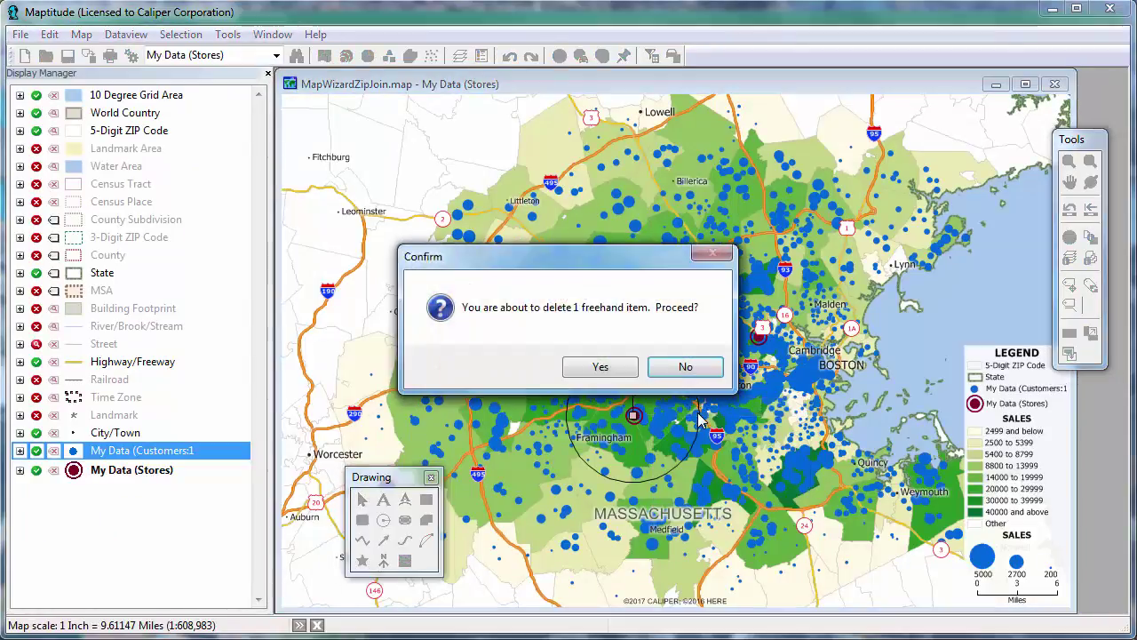
left_click(611, 373)
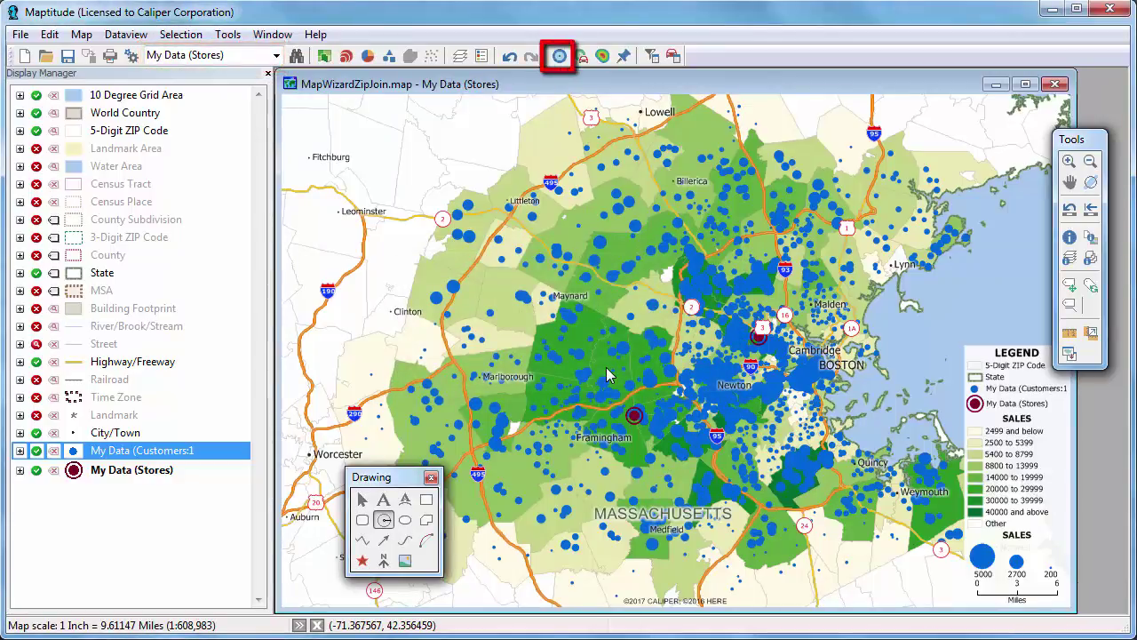
Create separate 5-mile fixed-size buffers around all stores, named from NAME, with demographics calculated, and save them as the geographic file 5 mile buffer.
left_click(559, 56)
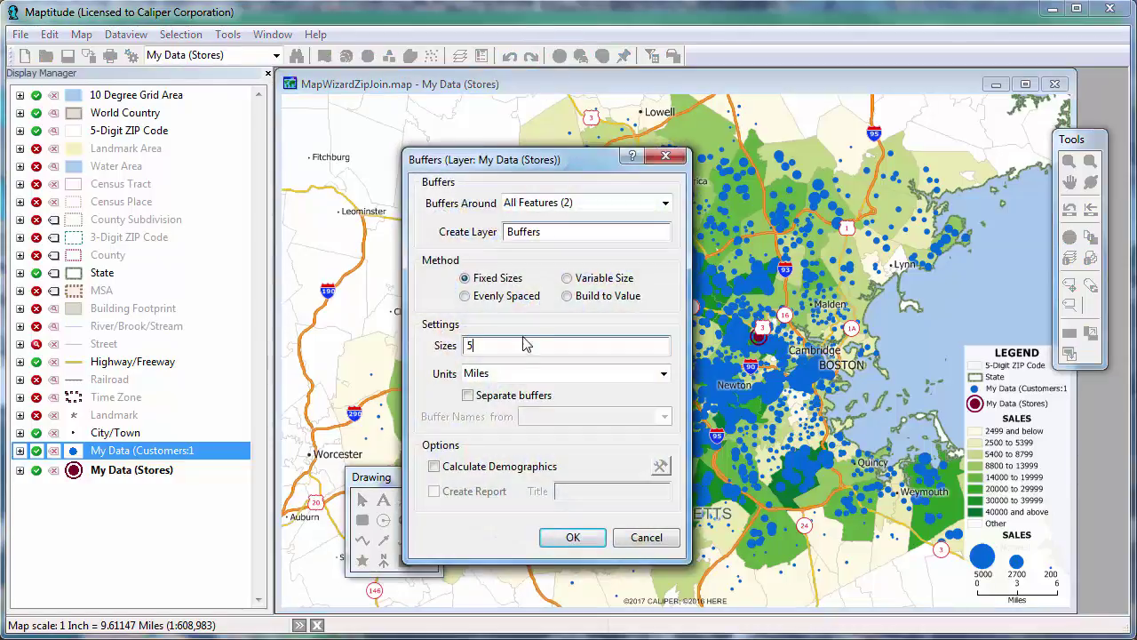
left_click(506, 398)
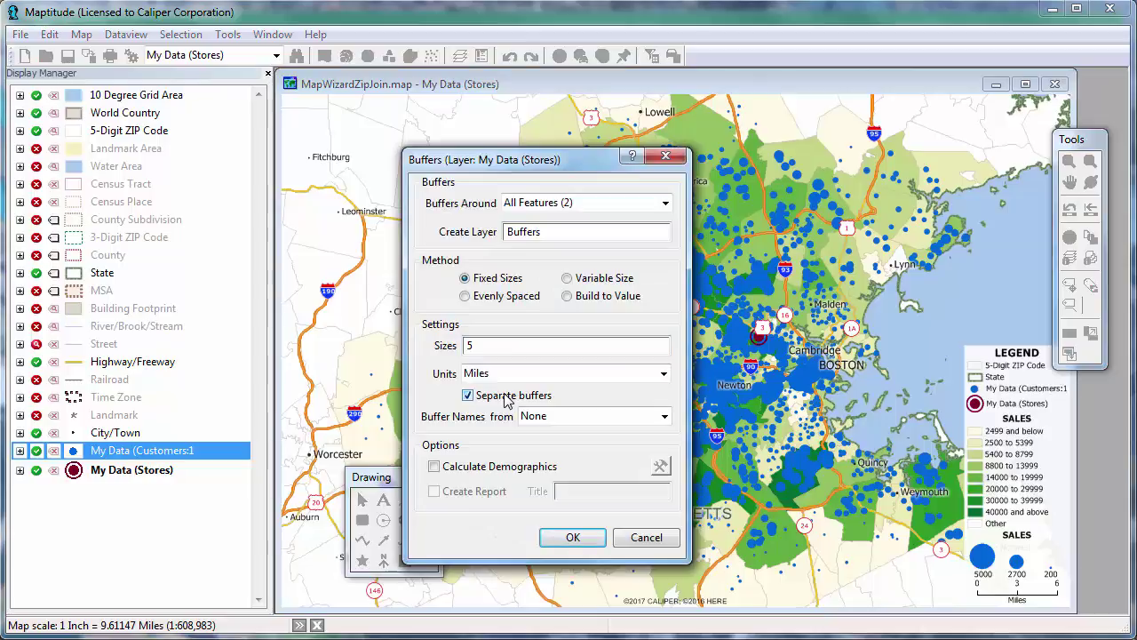
left_click(534, 416)
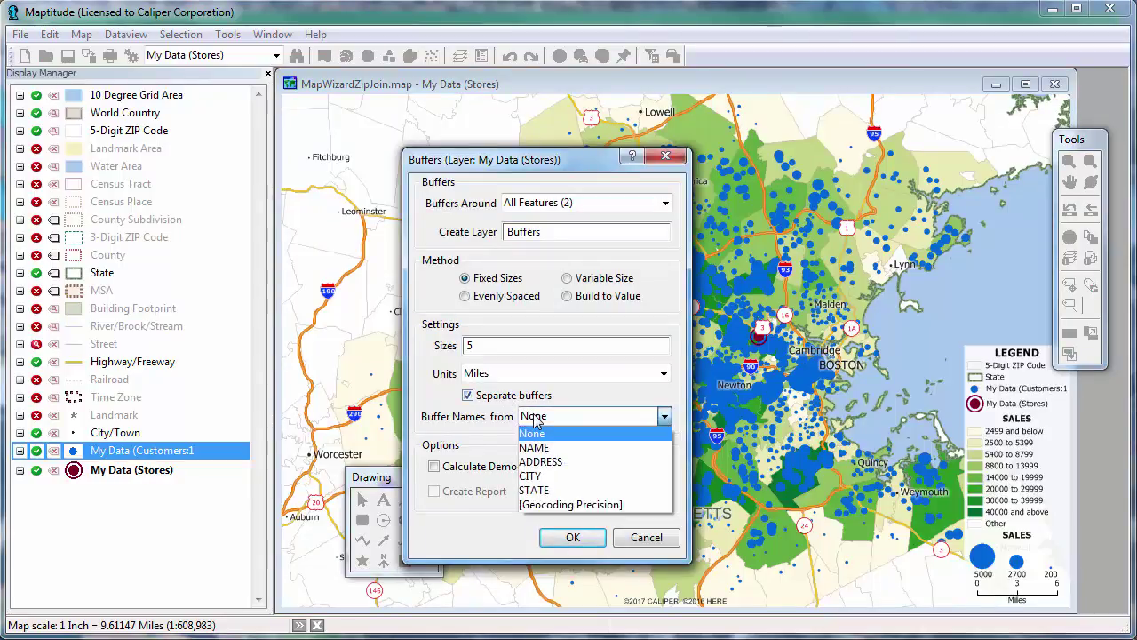
left_click(543, 448)
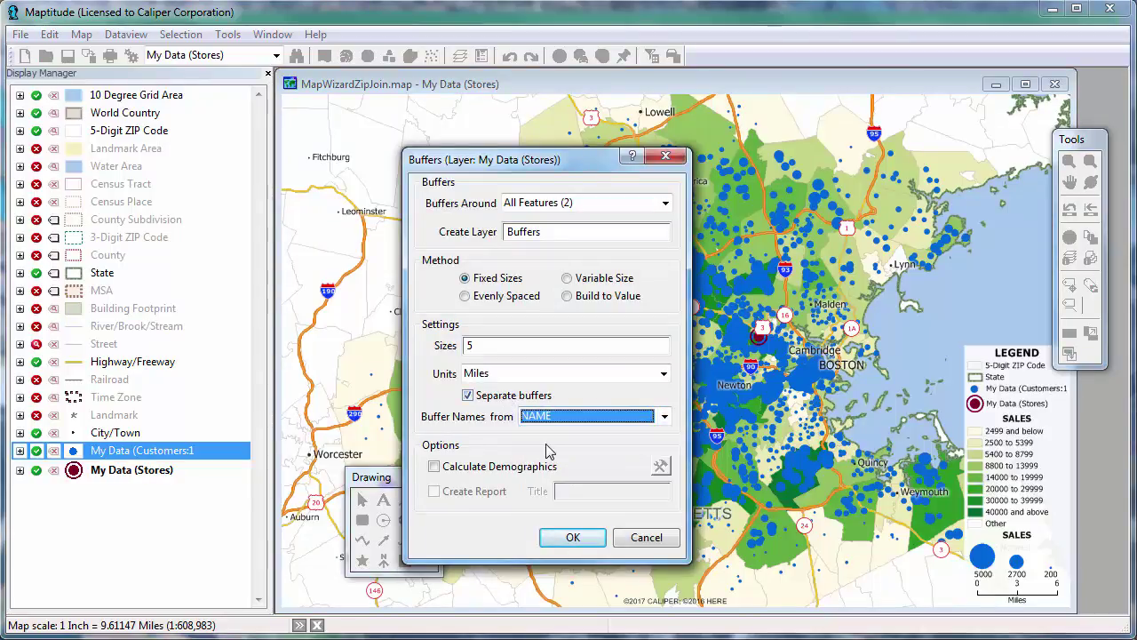
left_click(528, 466)
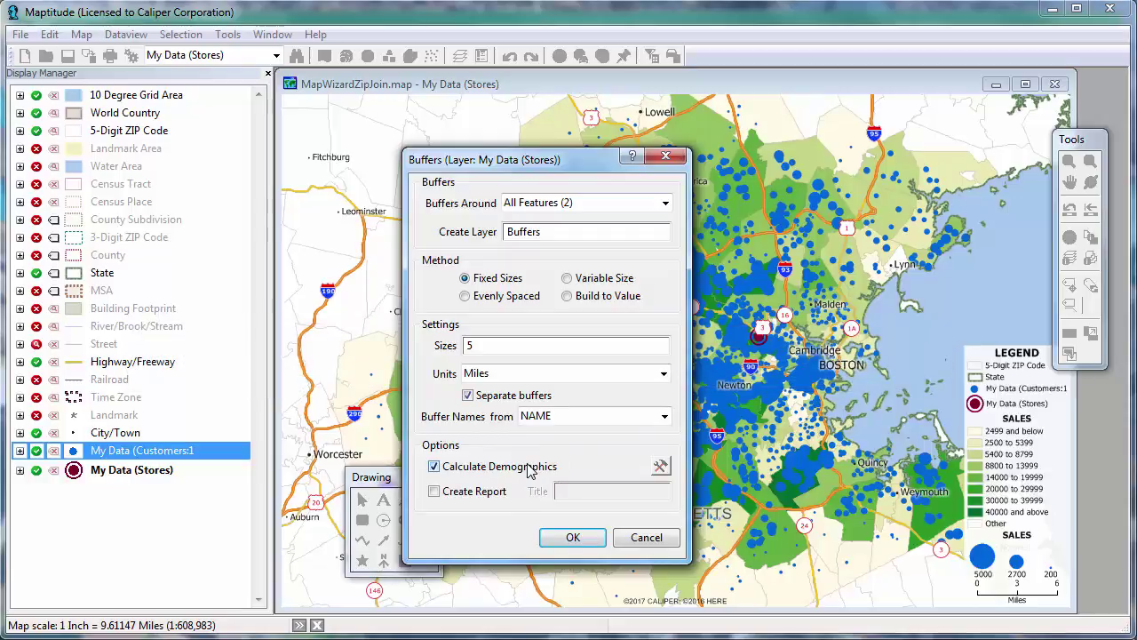
left_click(576, 538)
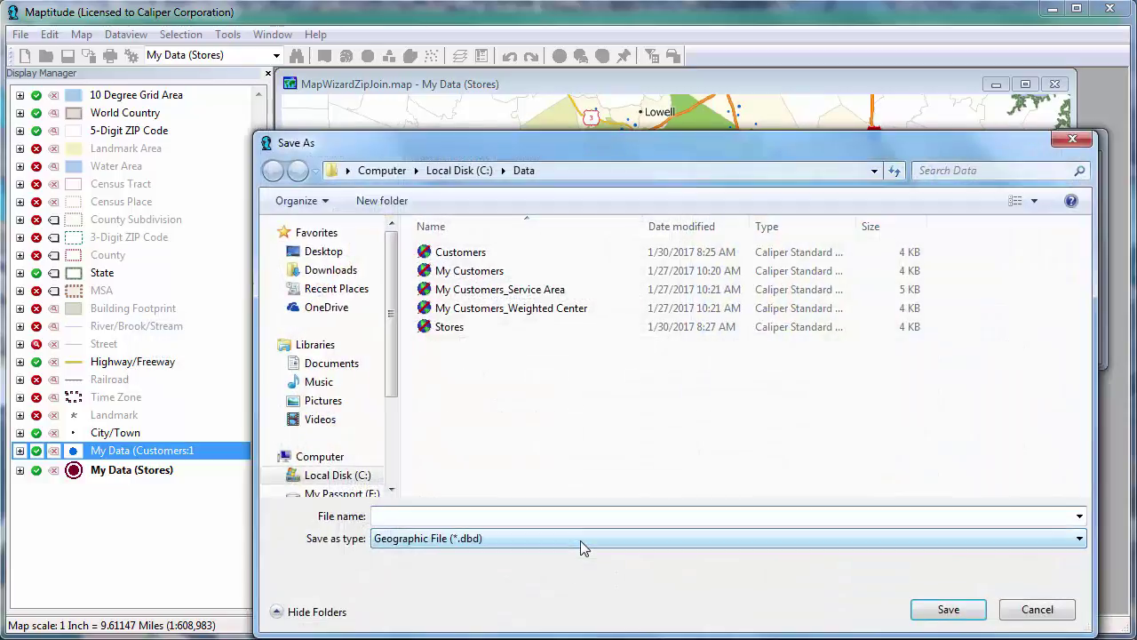
type("5 mile buffer")
left_click(951, 617)
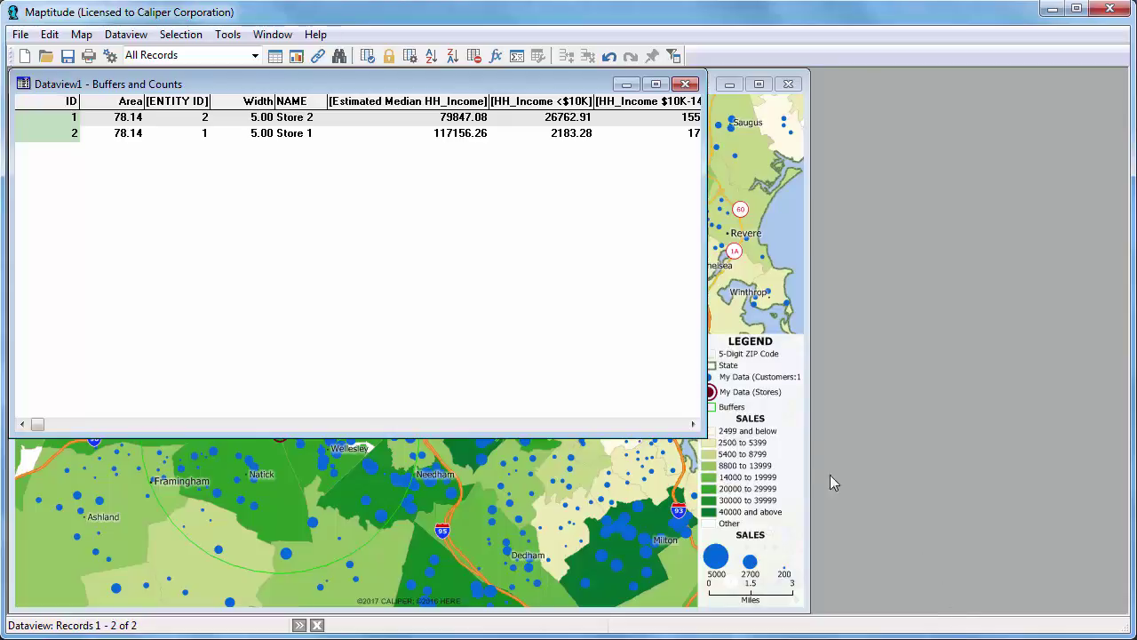
Review the income and population fields in the Buffers and Counts dataview, and close it without saving changes.
left_click_drag(700, 282, 1083, 354)
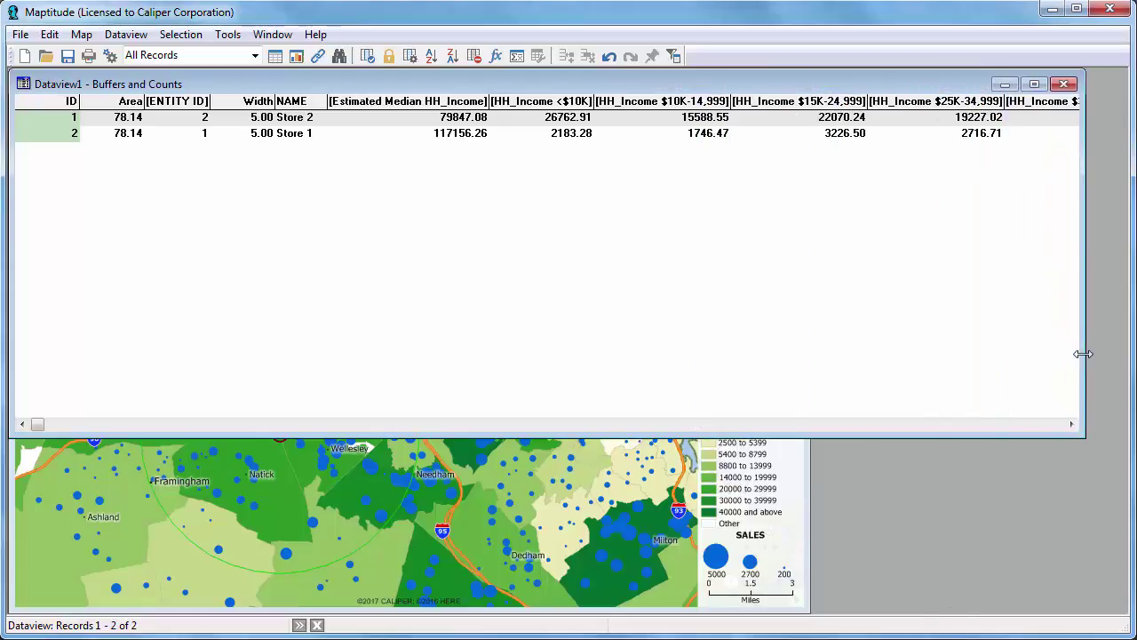
left_click(983, 425)
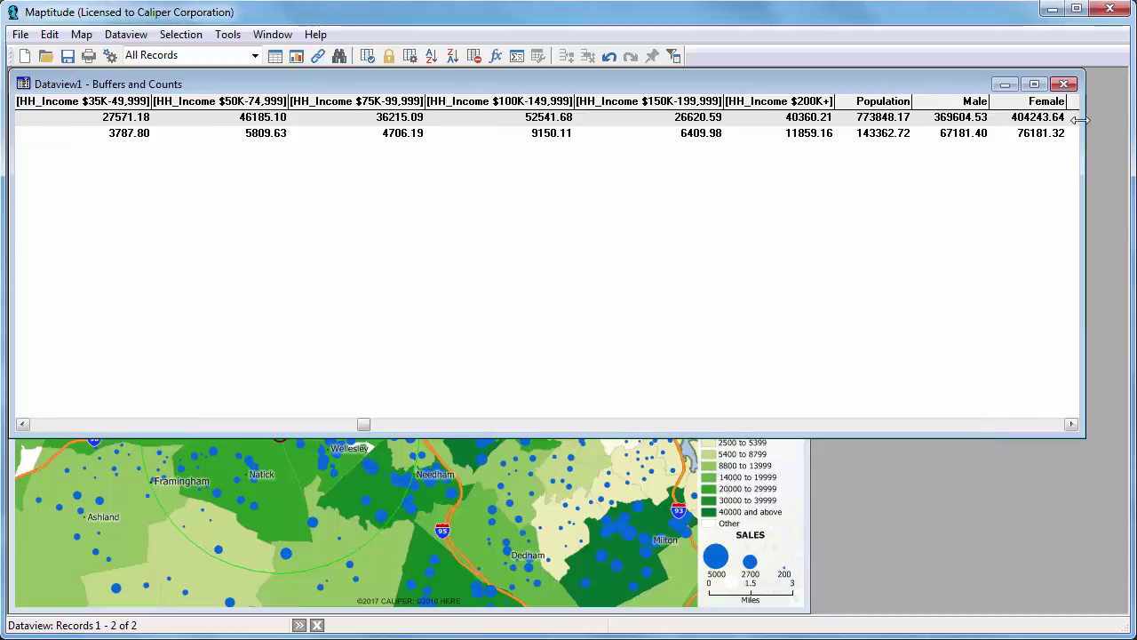
left_click(1064, 85)
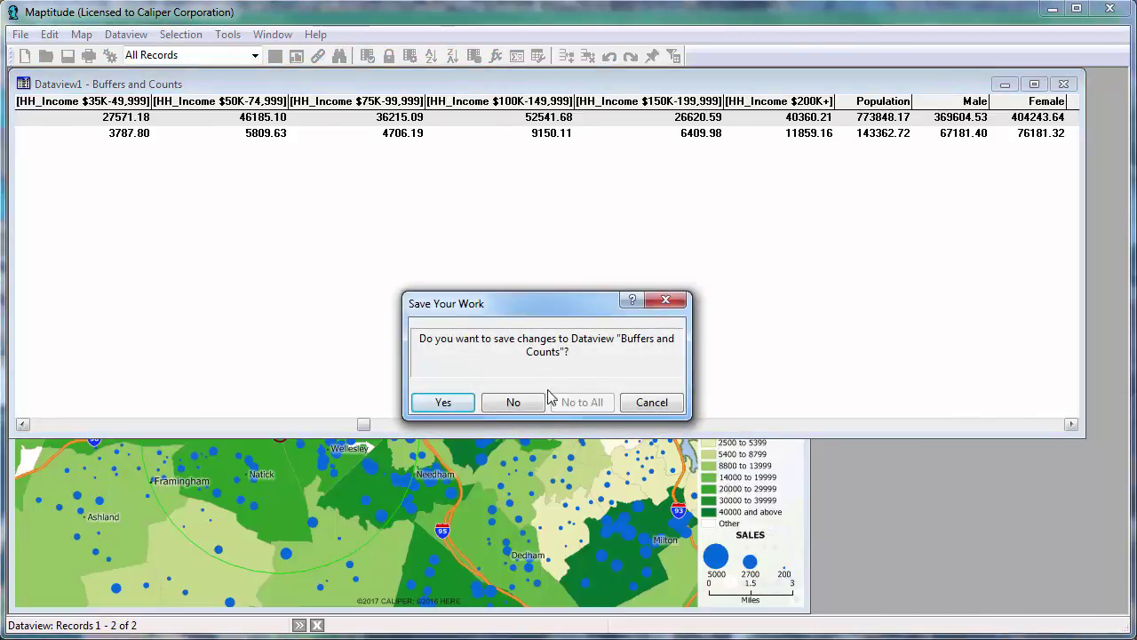
left_click(520, 401)
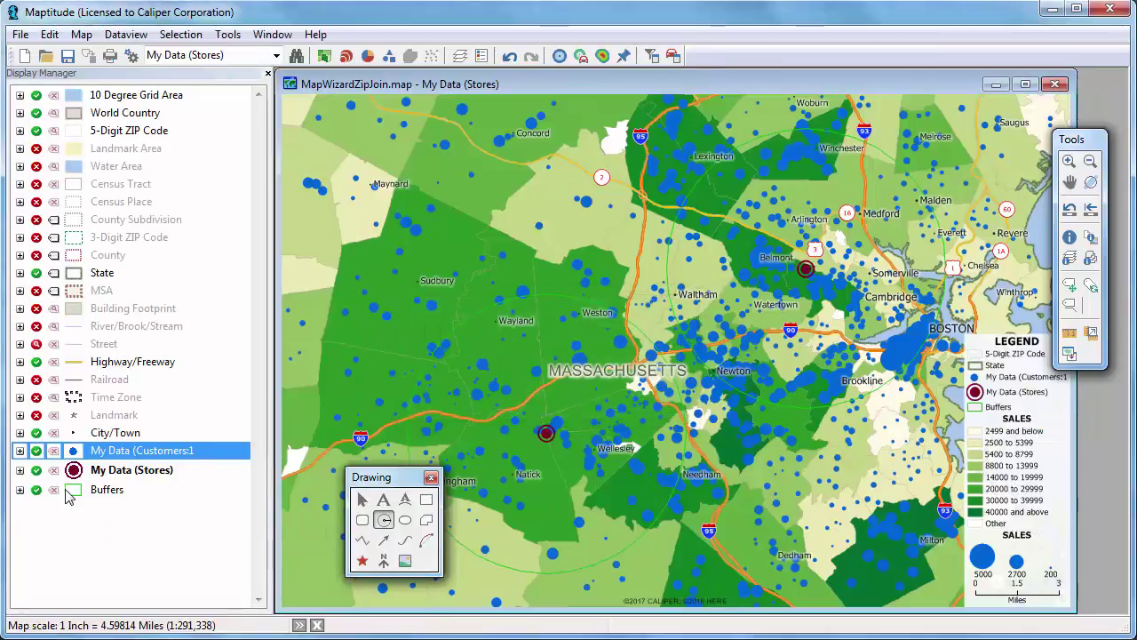
Make Buffers the working layer and export its underlying data to an Excel Worksheet (*.xlsx) named Store Comparison.
right_click(98, 491)
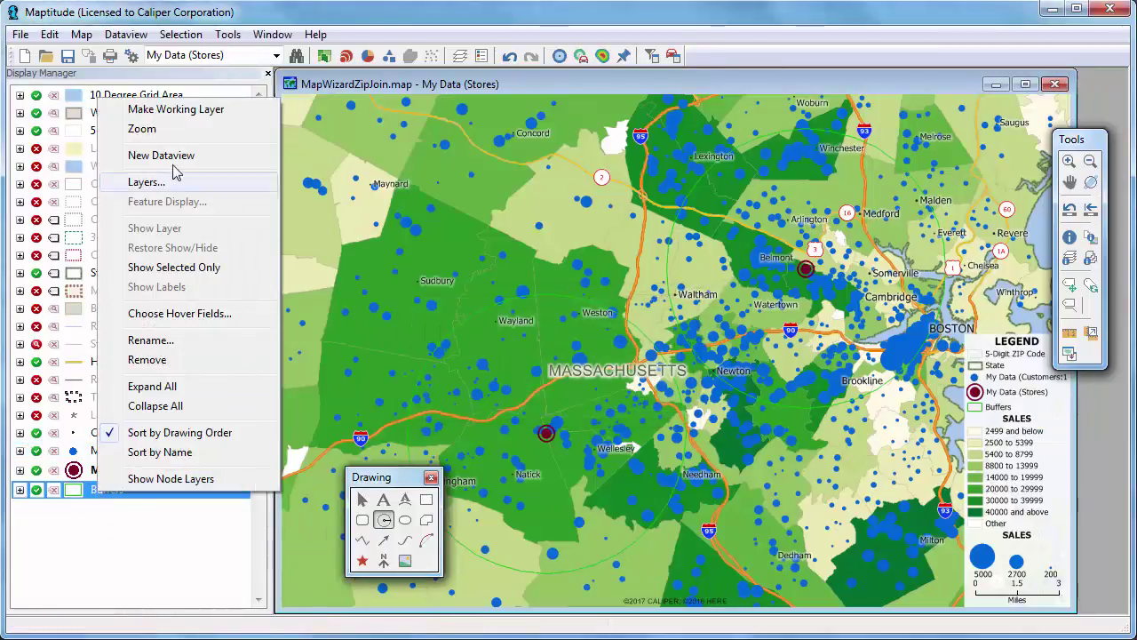
left_click(175, 109)
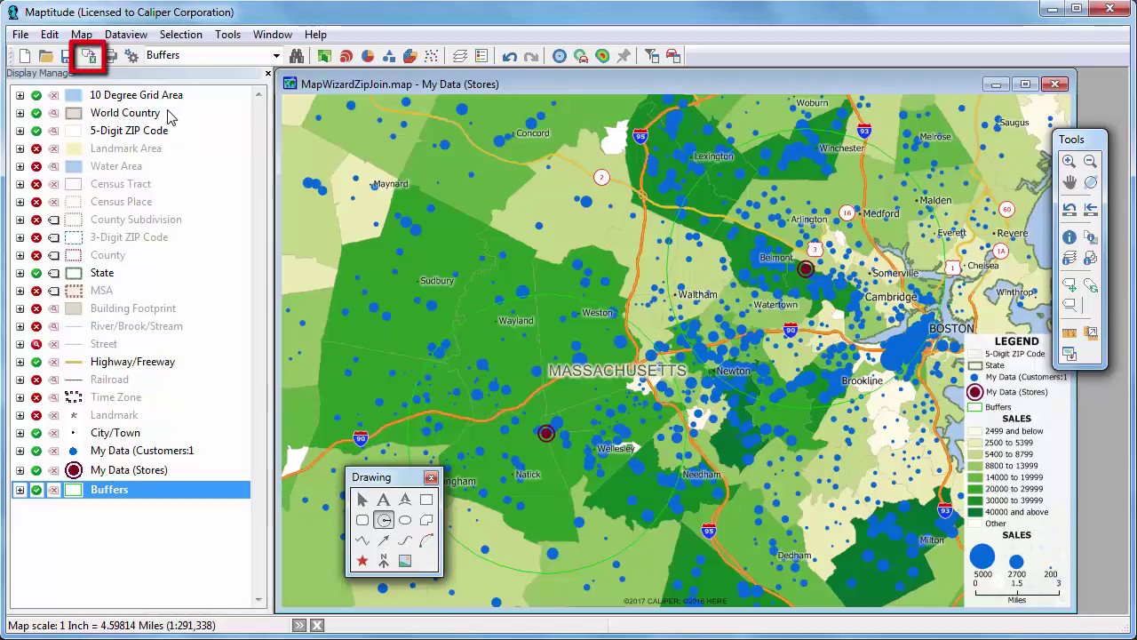
left_click(89, 55)
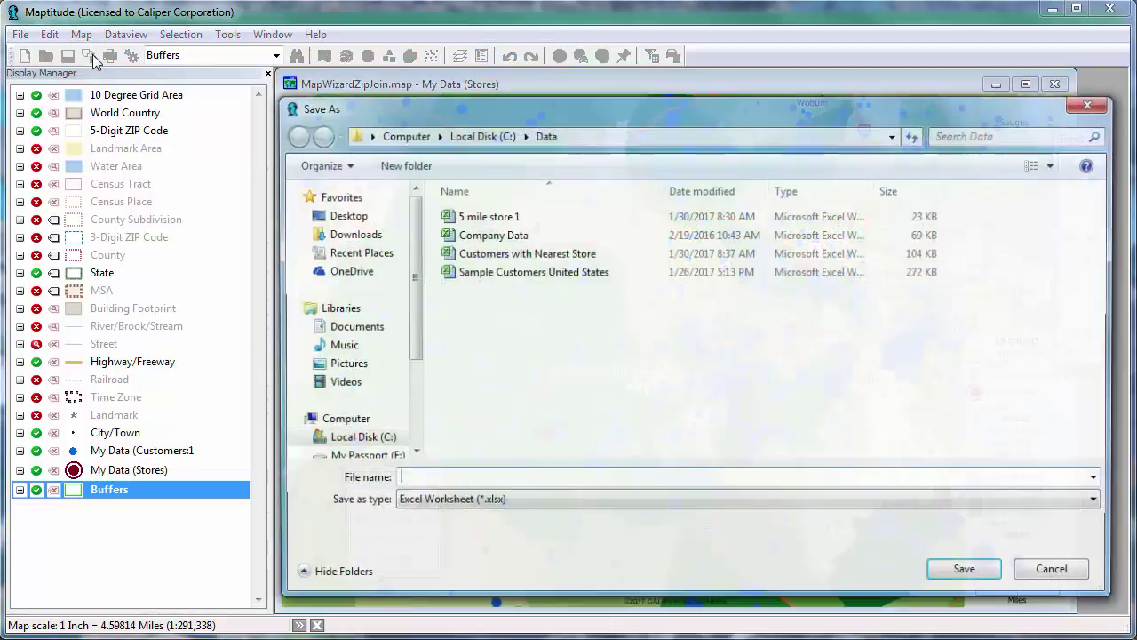
type("Store Comparison")
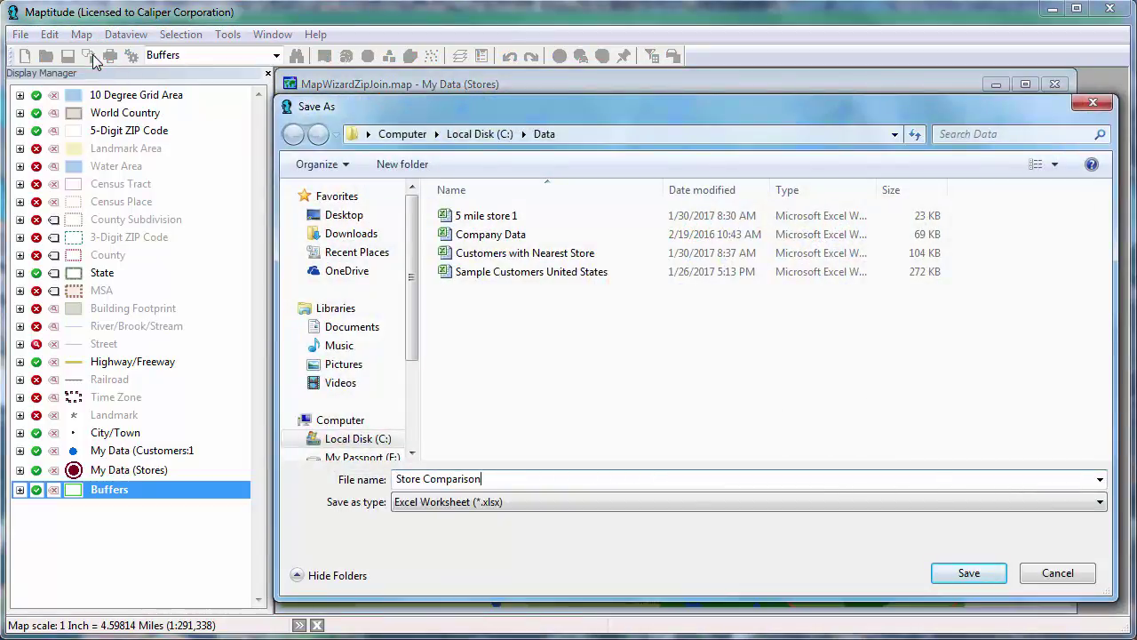
left_click(966, 576)
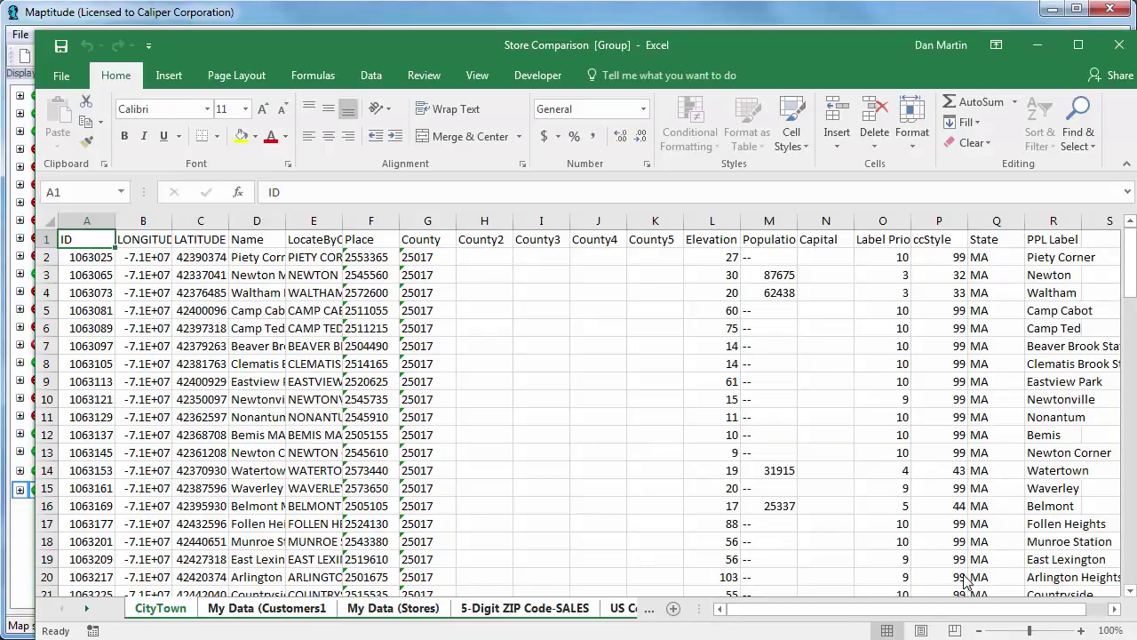
Examine the customers, stores, 5-Digit ZIP Code-SALES and US Census Overlay sheets of the Store Comparison workbook.
left_click(289, 608)
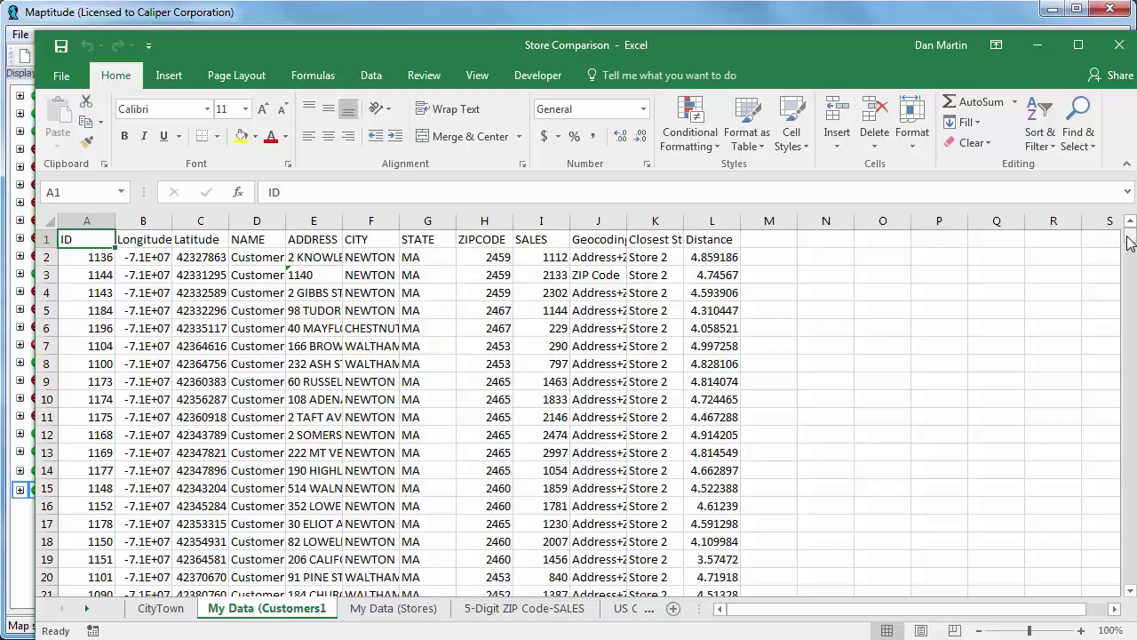
left_click_drag(1130, 241, 1131, 592)
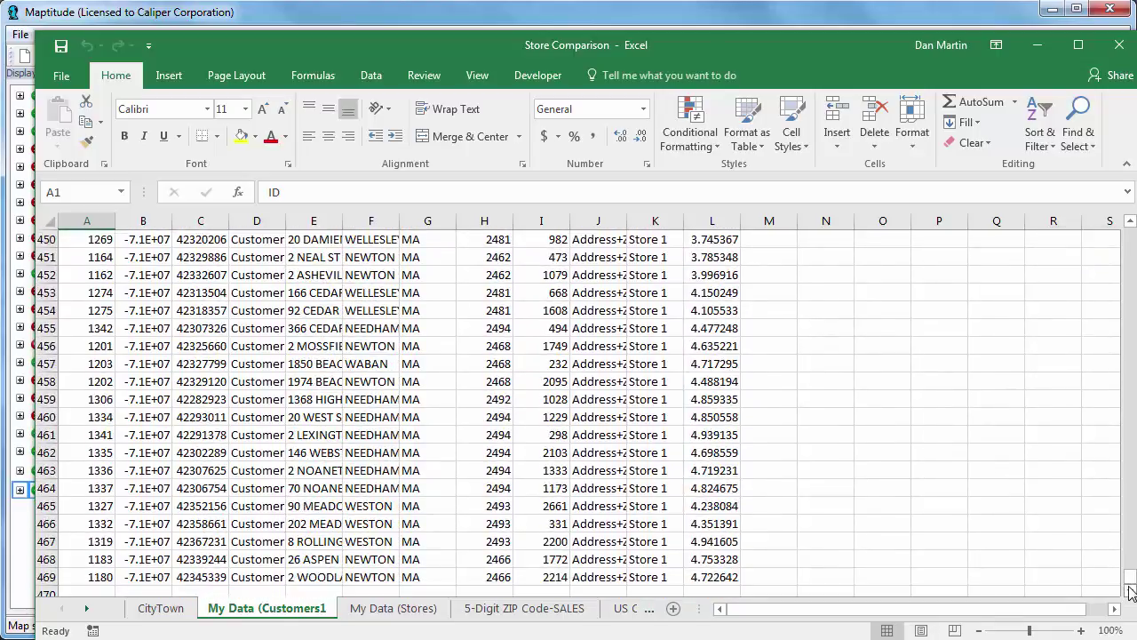
left_click(401, 615)
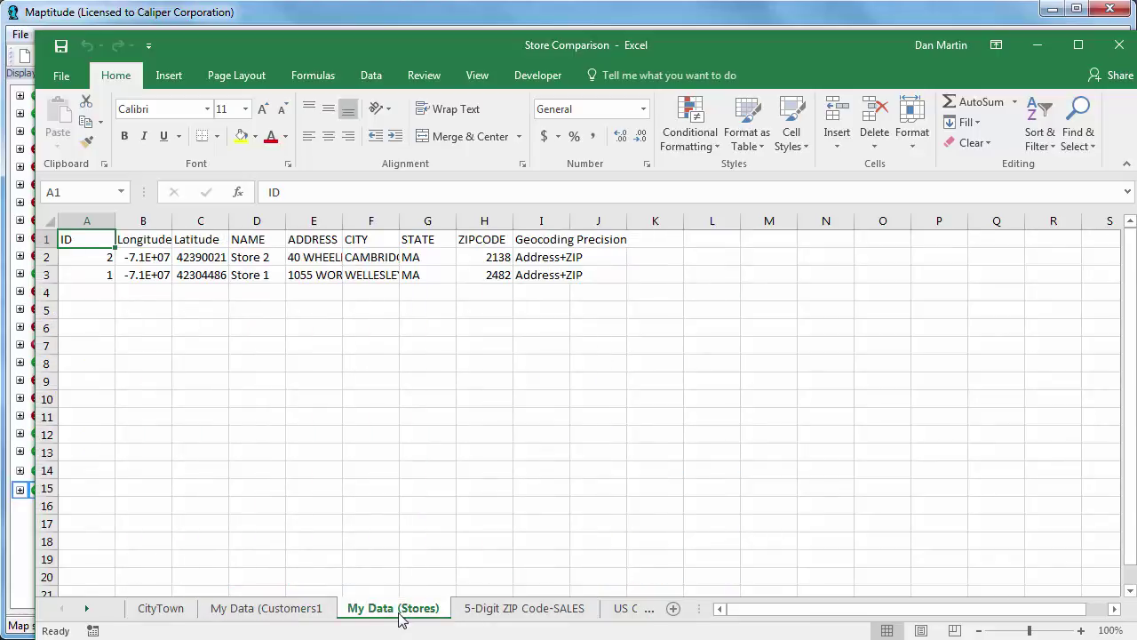
left_click(496, 613)
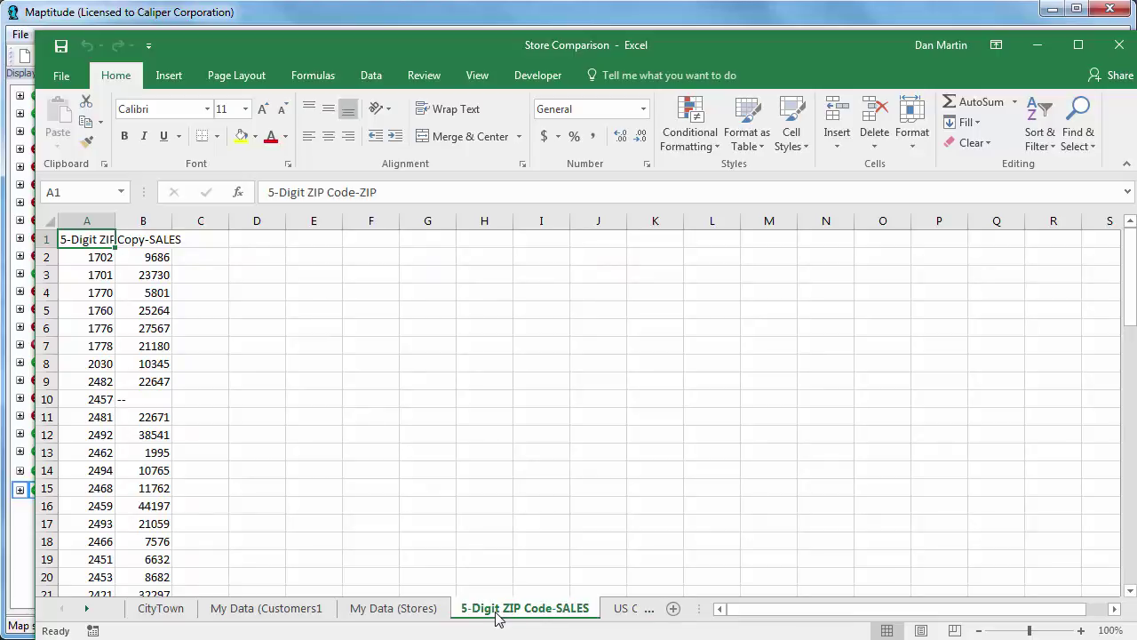
left_click(611, 608)
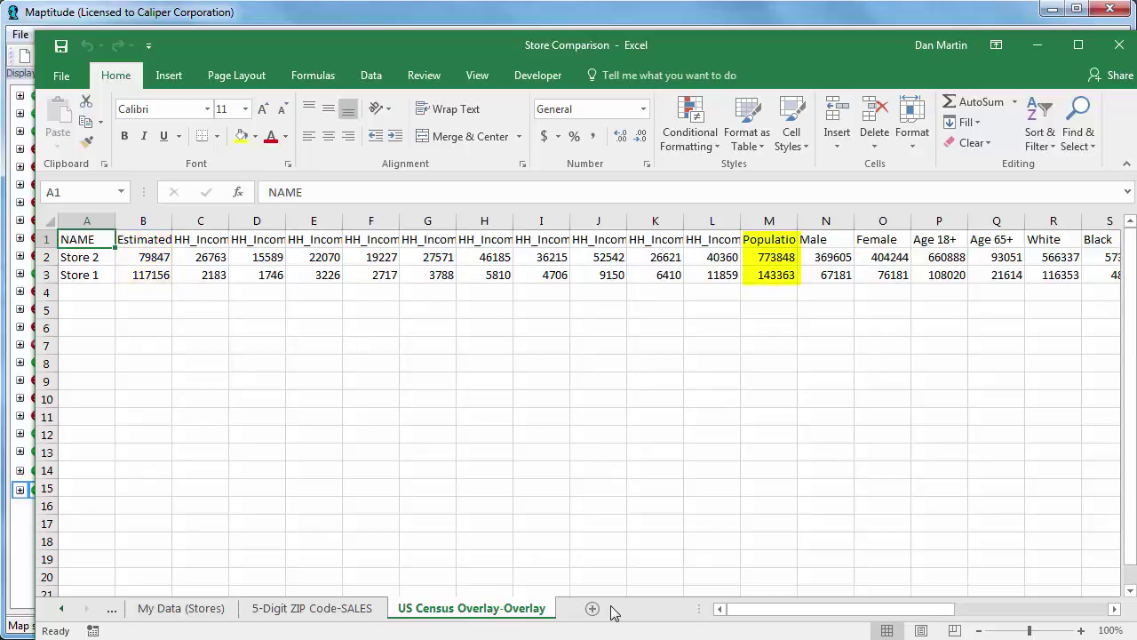
Return to Maptitude and set up Drive-Time Rings around all My Data (Stores) features with 3 rings of 10 minutes.
left_click(561, 18)
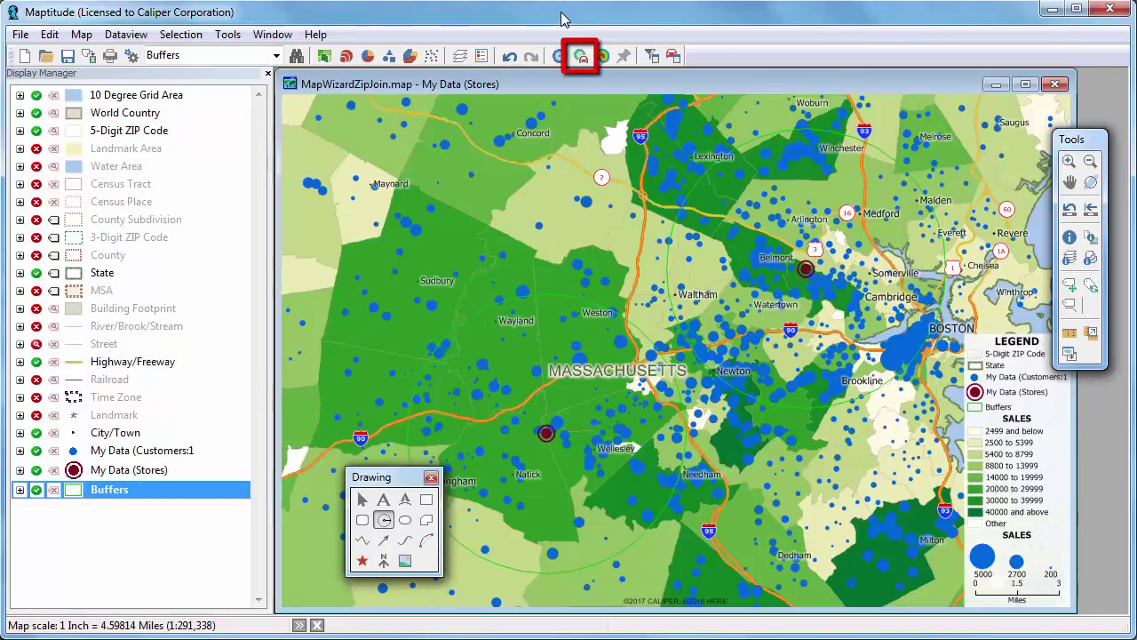
left_click(580, 56)
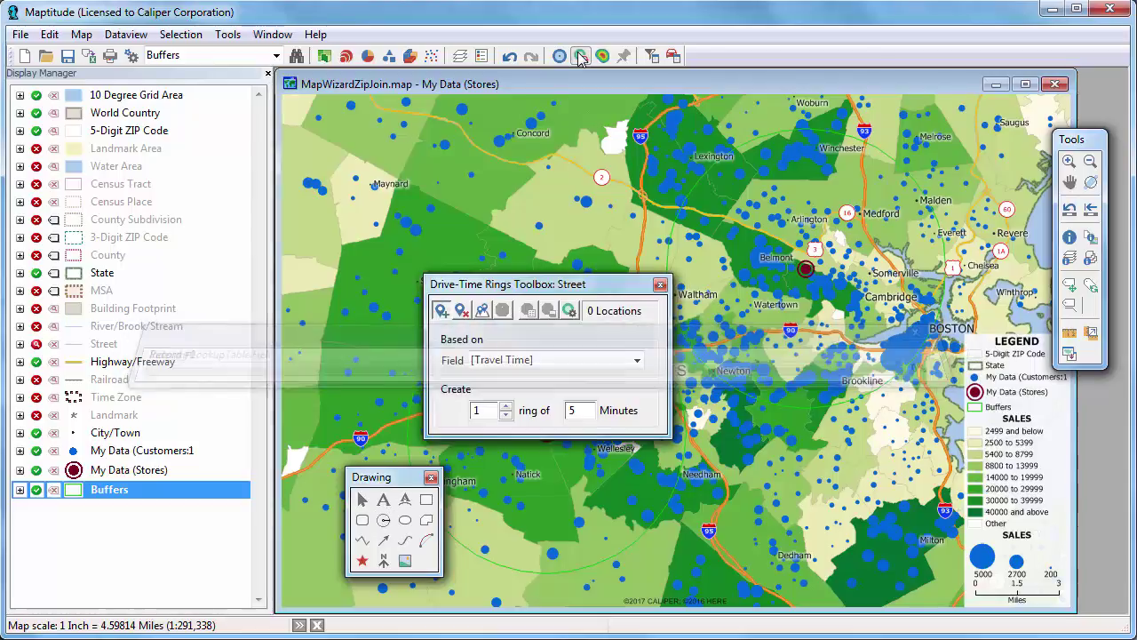
left_click(485, 312)
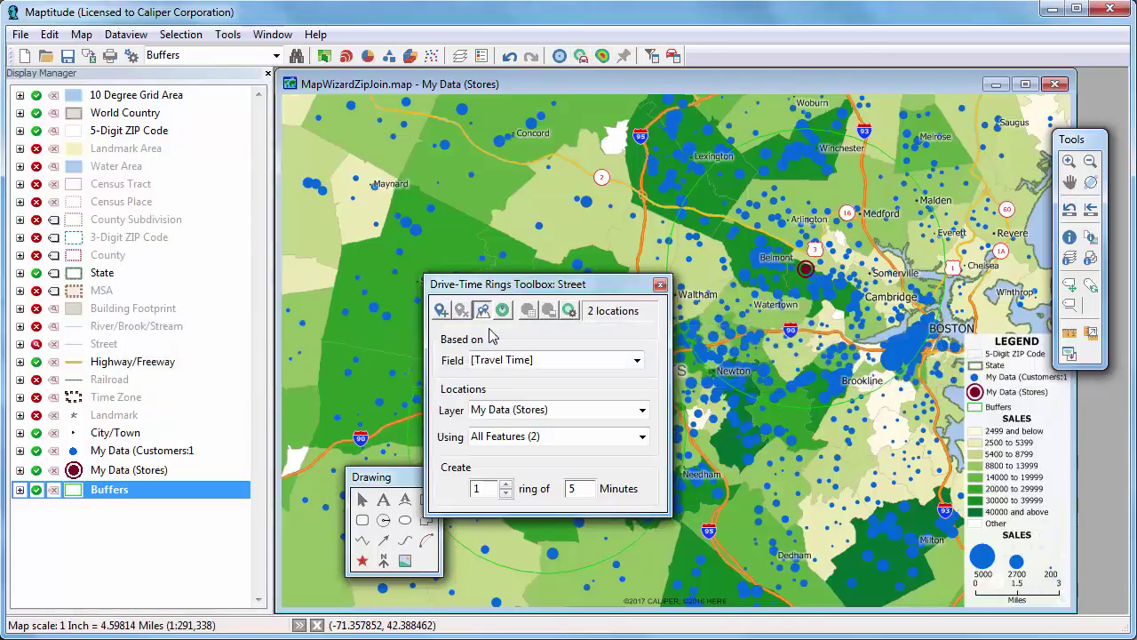
left_click(507, 486)
left_click(507, 486)
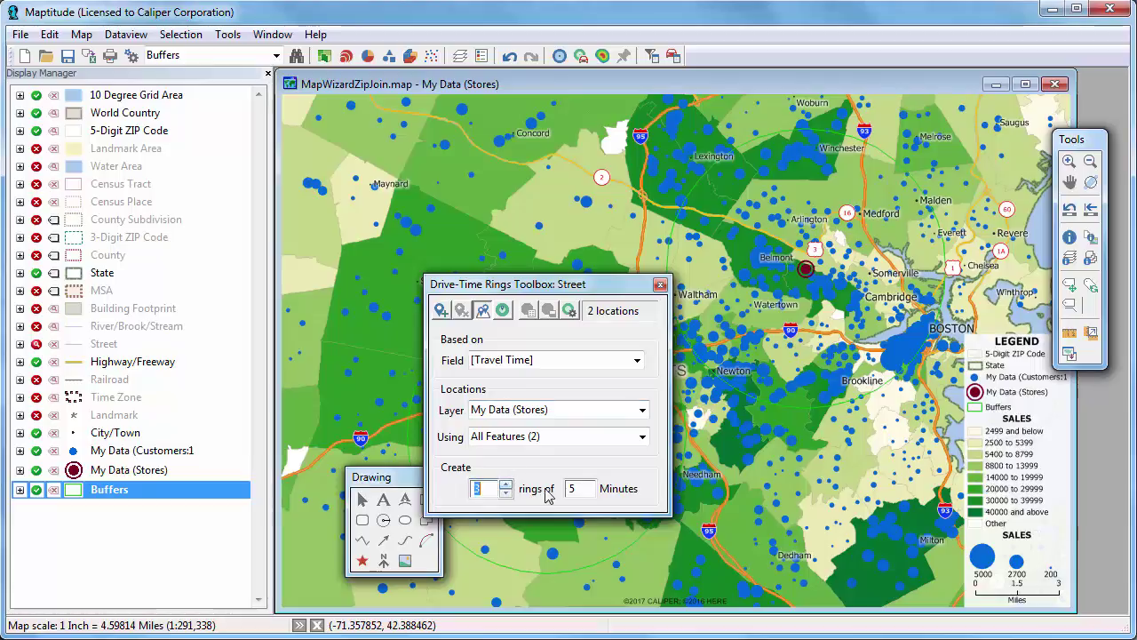
left_click(564, 490)
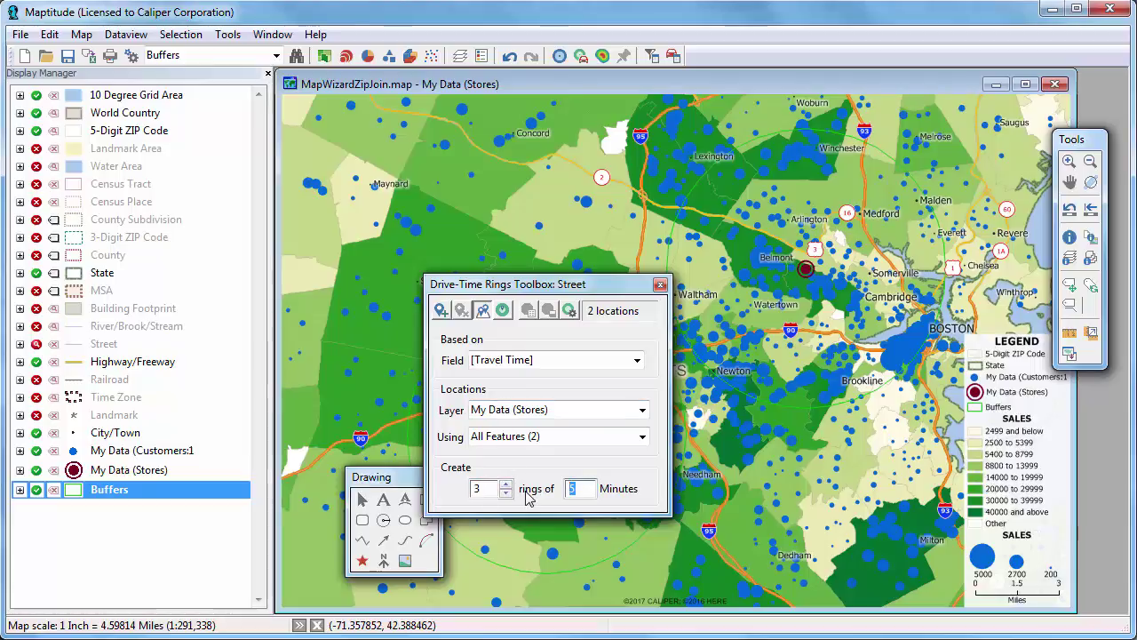
type("10")
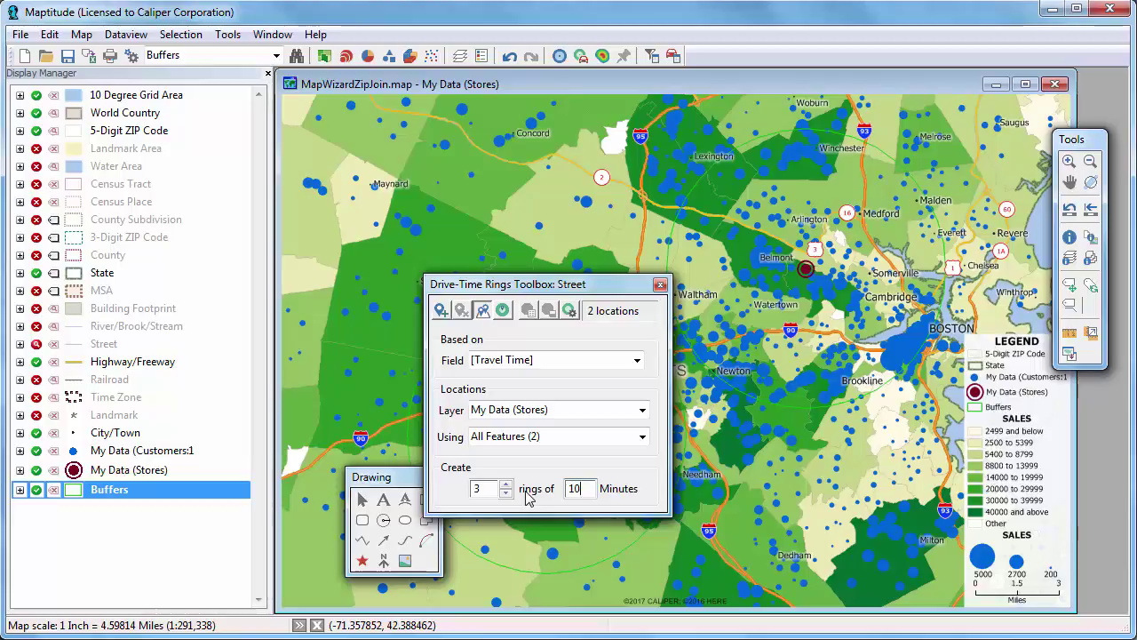
Configure the drive-time rings demographics to count features from My Data (Customers:1) and sum their SALES field.
left_click(569, 310)
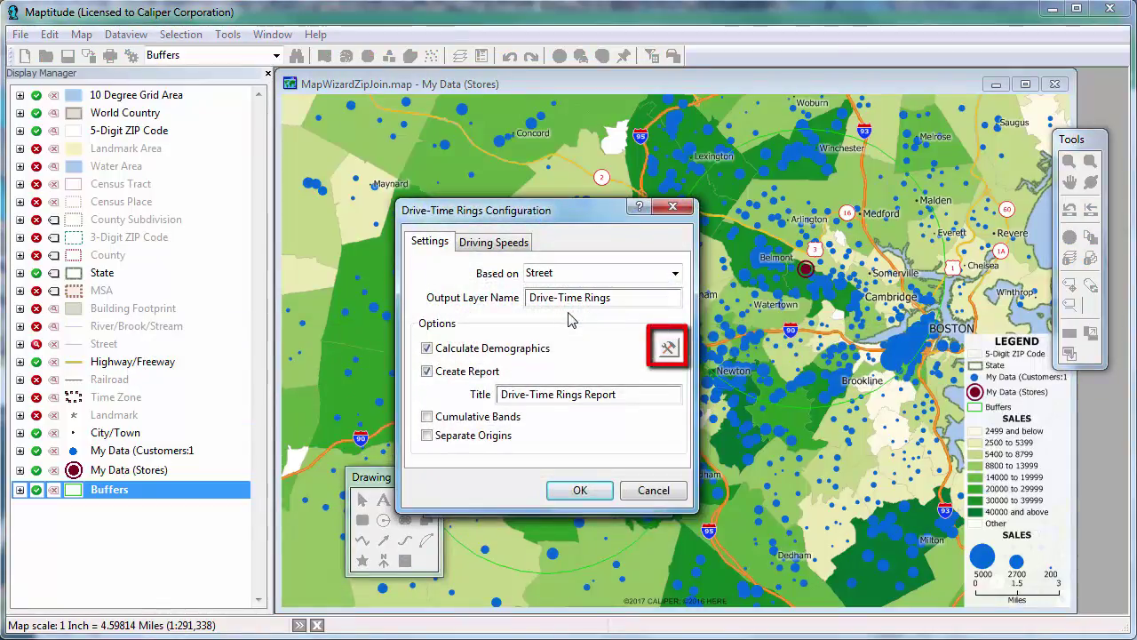
left_click(668, 346)
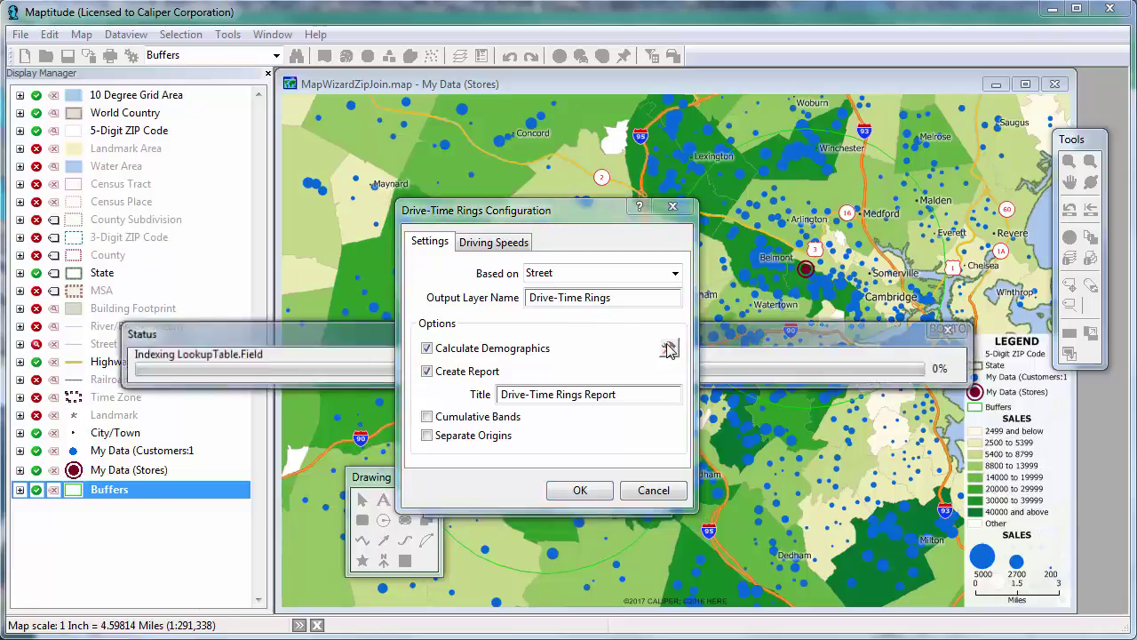
left_click(654, 299)
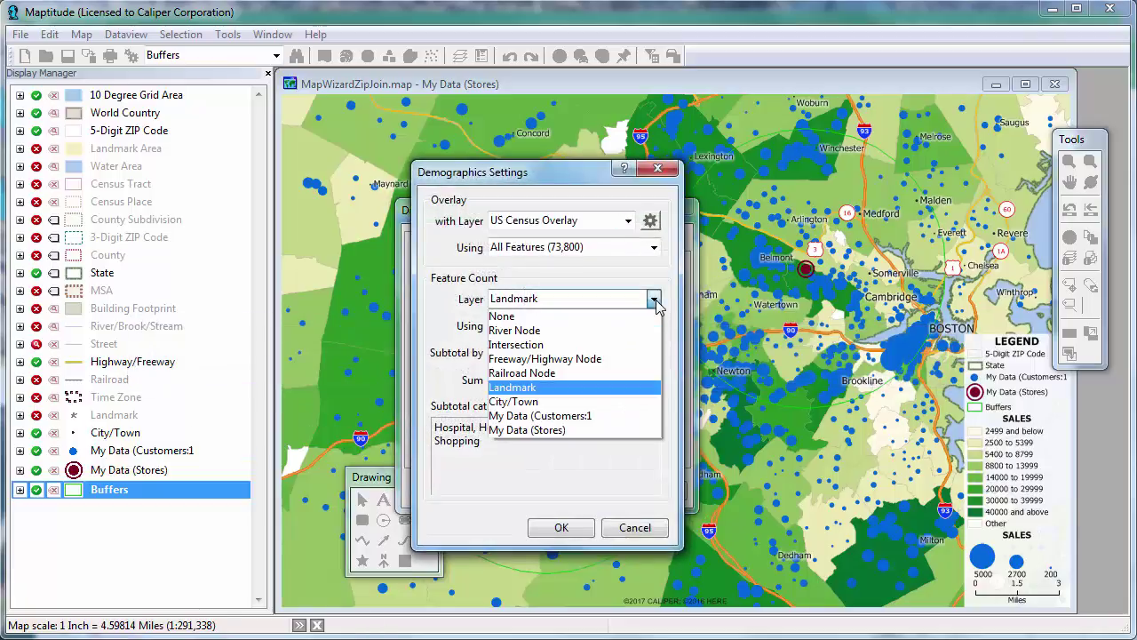
left_click(628, 416)
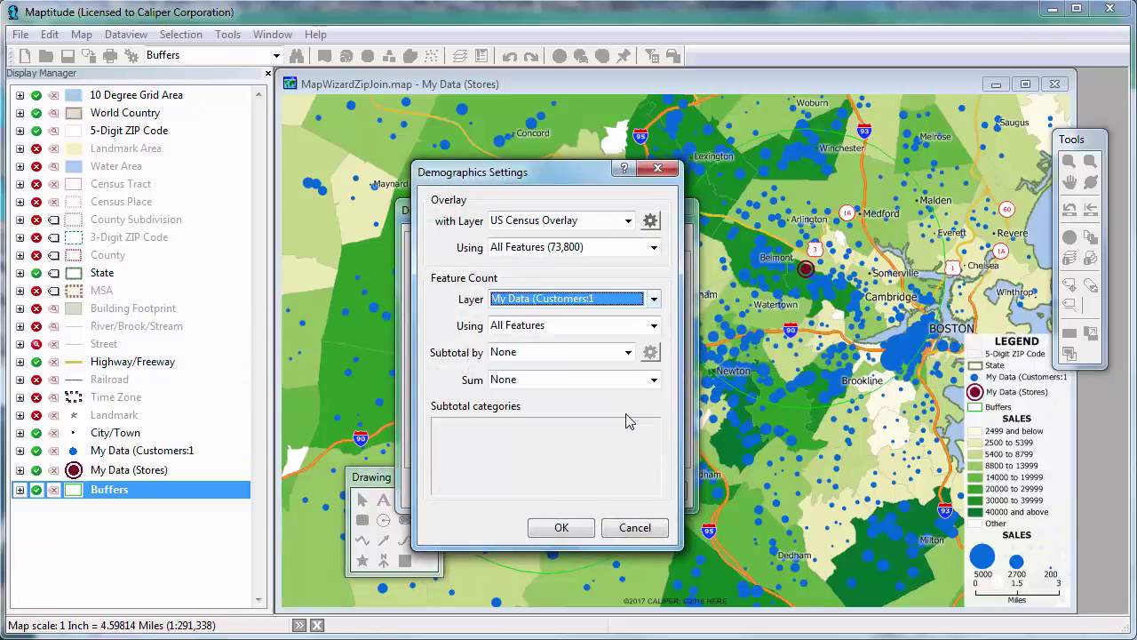
left_click(632, 380)
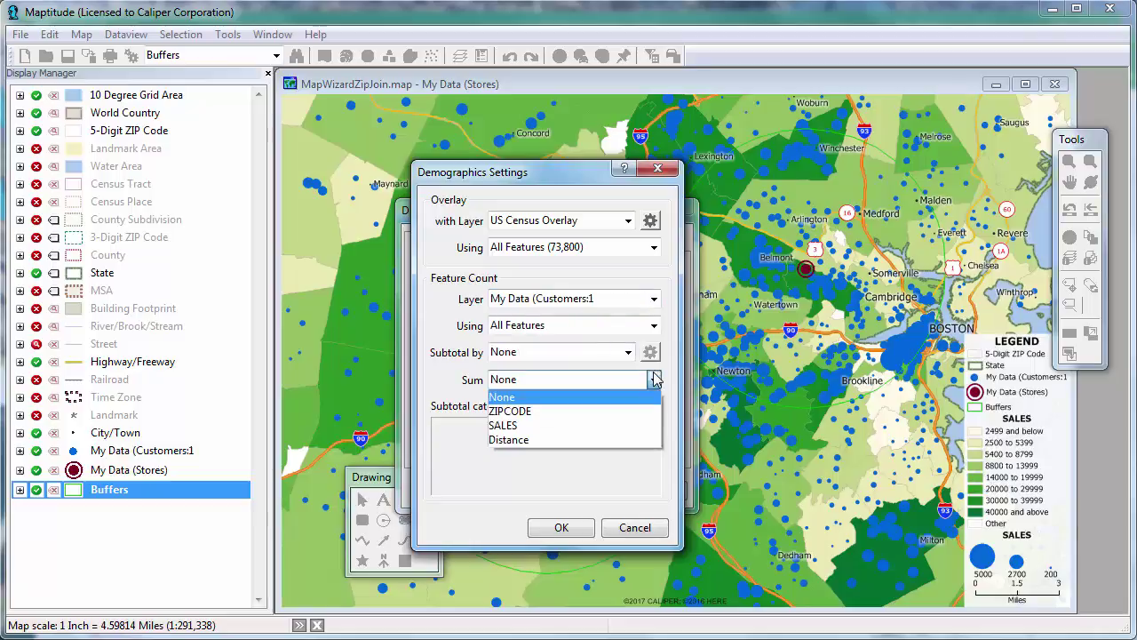
left_click(636, 426)
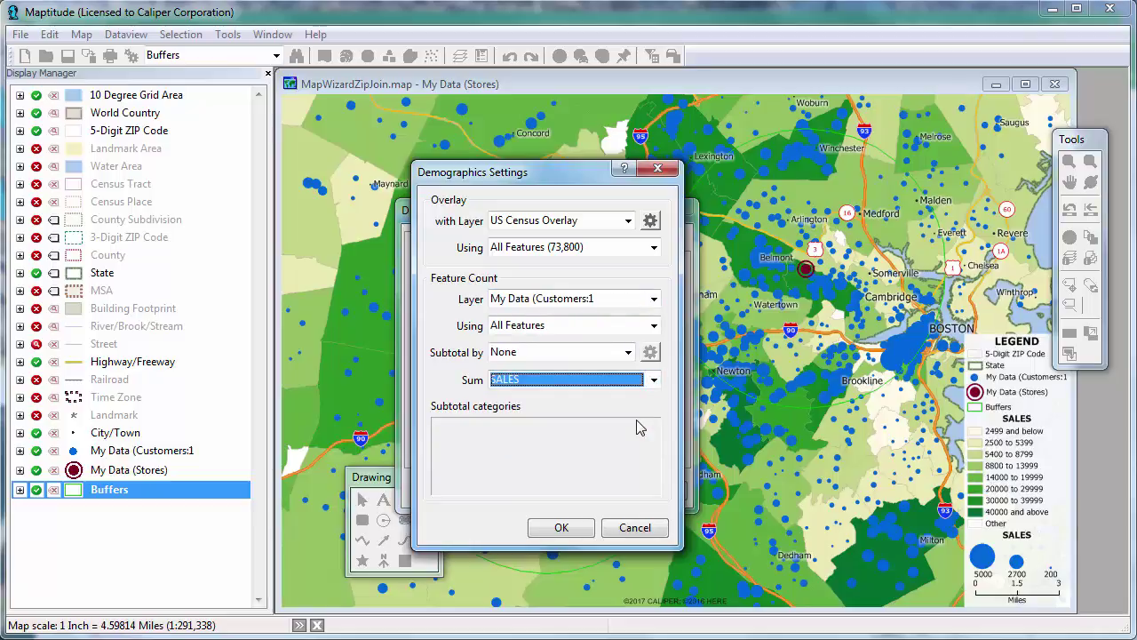
left_click(587, 528)
left_click(580, 490)
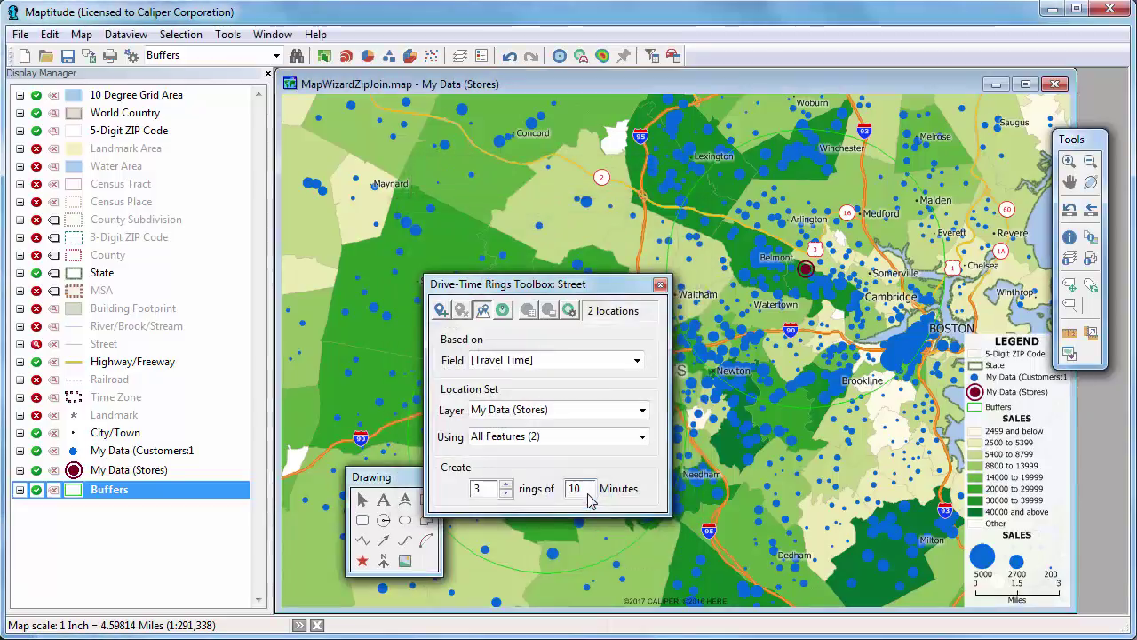
Create the drive-time rings, move the toolbox clear of them, and hide the 5-Digit ZIP Code layer.
left_click(502, 310)
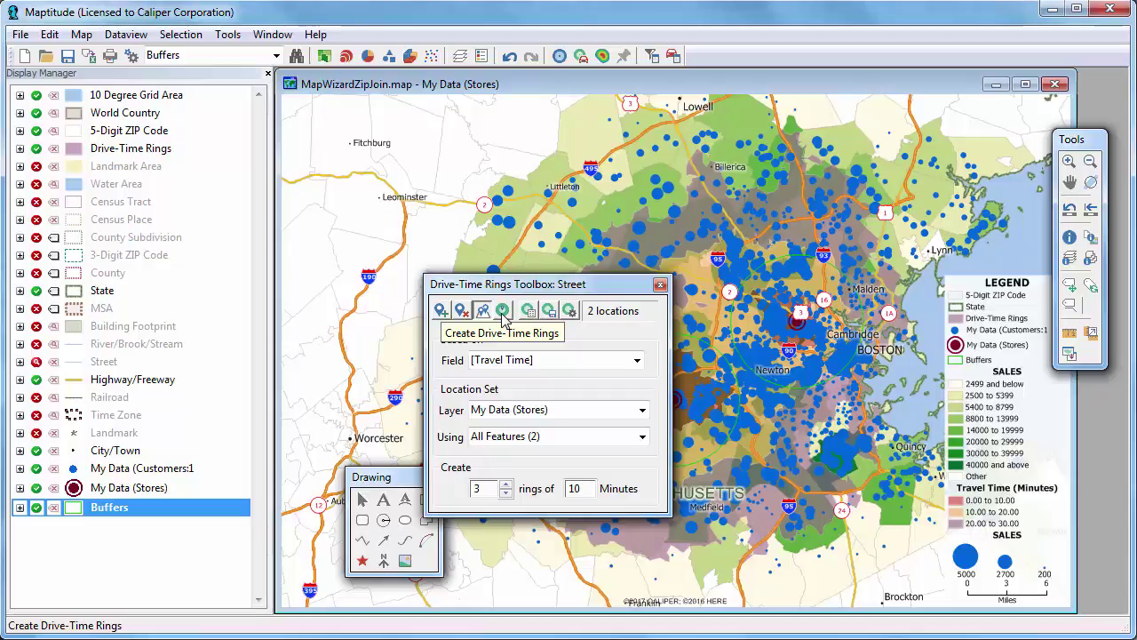
left_click(504, 311)
left_click_drag(508, 289, 333, 142)
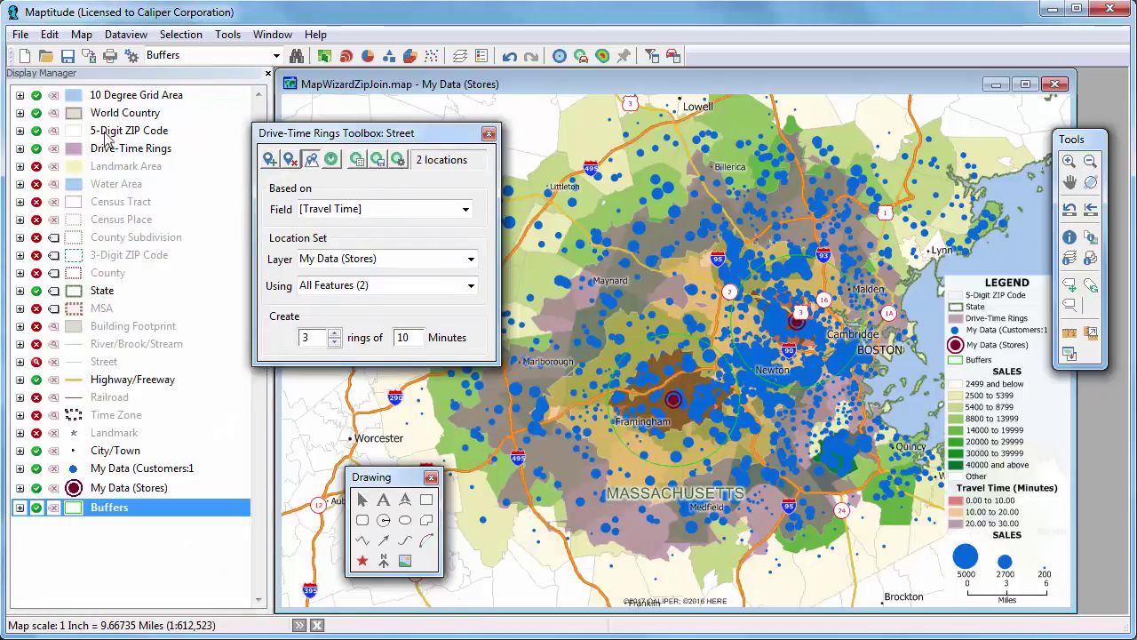
left_click(36, 131)
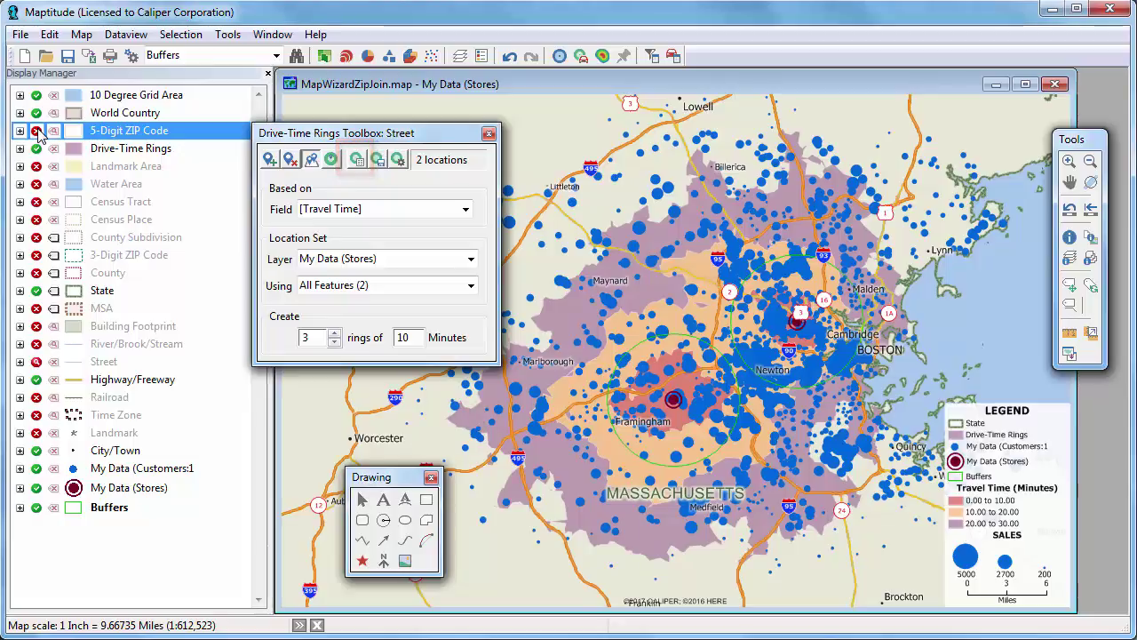
Generate the Drive-Time Rings Report and review its demographics, customer counts and sales for each ring.
left_click(356, 161)
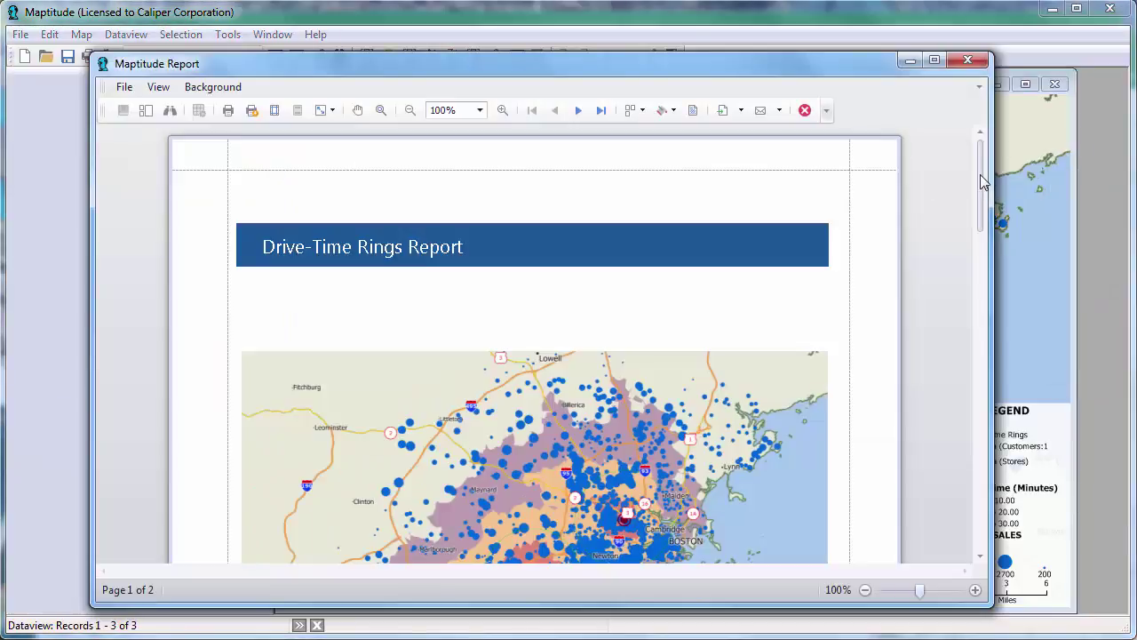
left_click_drag(984, 182, 996, 414)
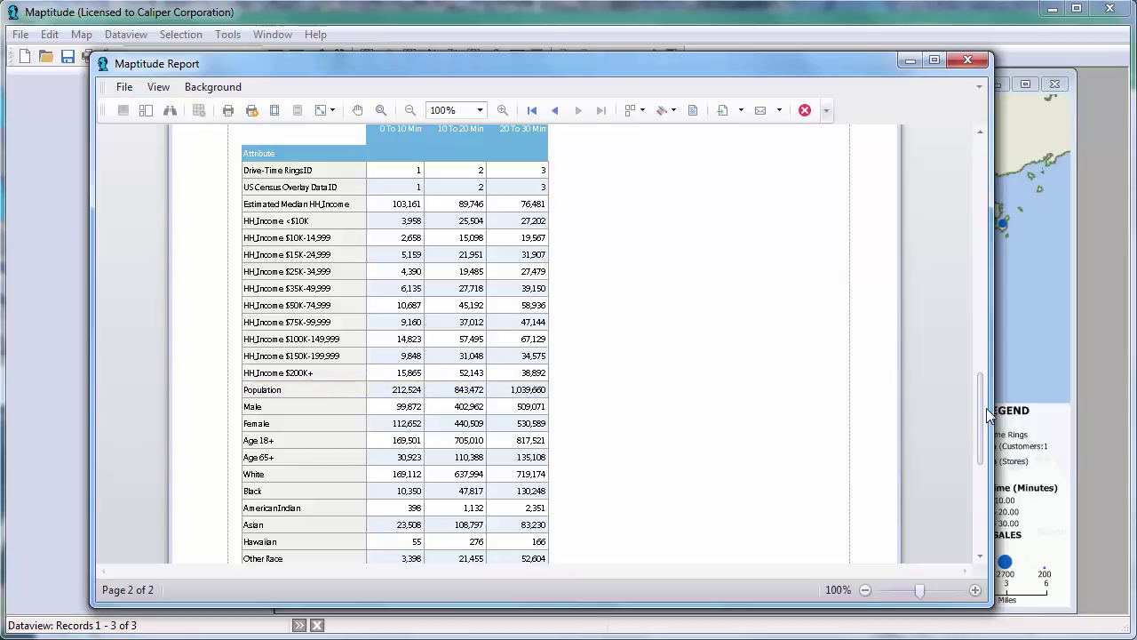
left_click_drag(982, 418, 983, 476)
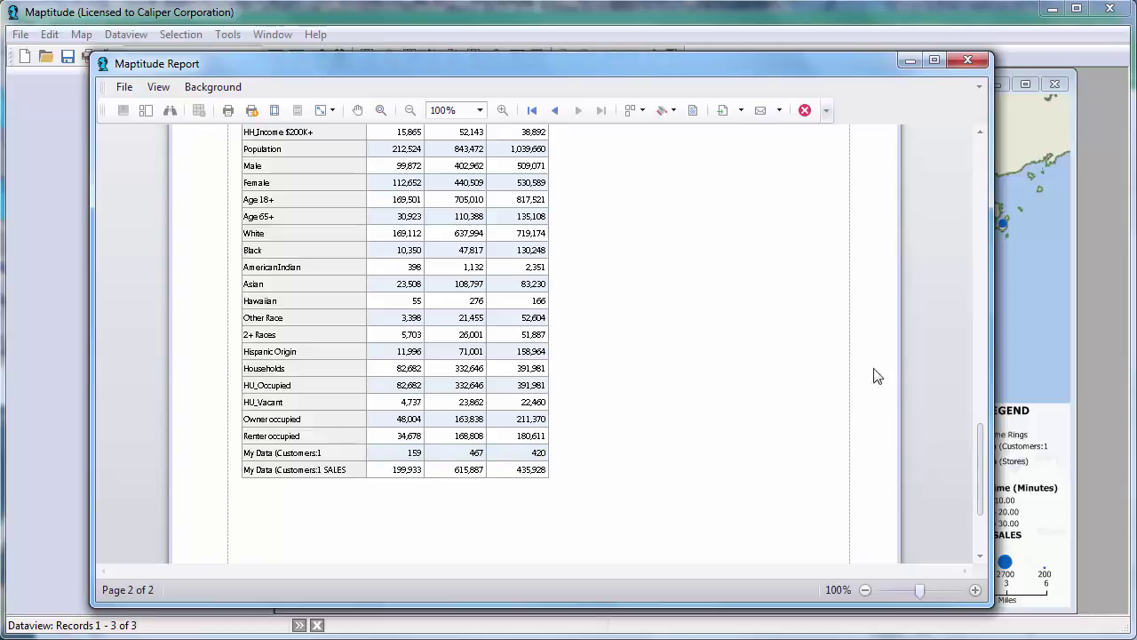
Export the report as an XLSX file named Drive-Time Rings Report in the Data folder and open it in Excel.
left_click(124, 89)
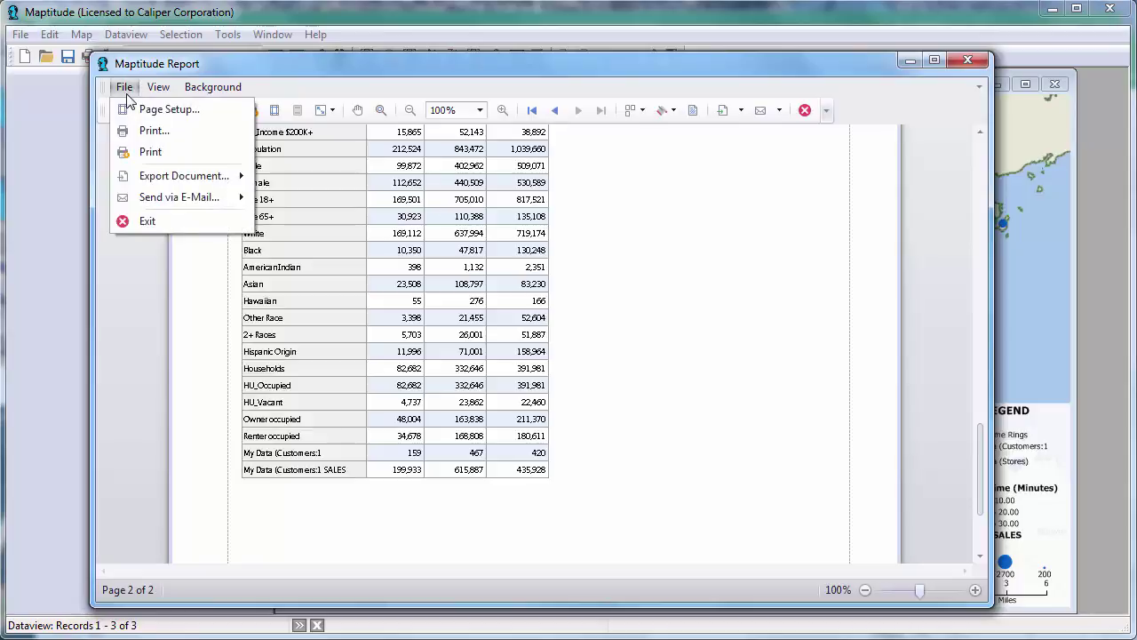
mouse_move(173, 177)
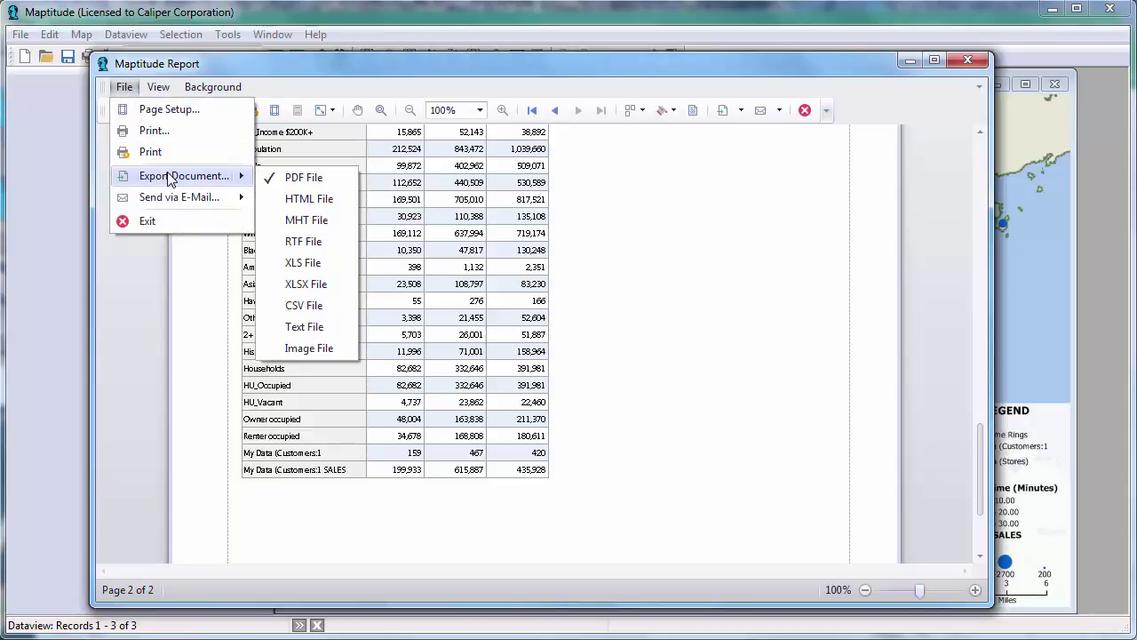
left_click(327, 279)
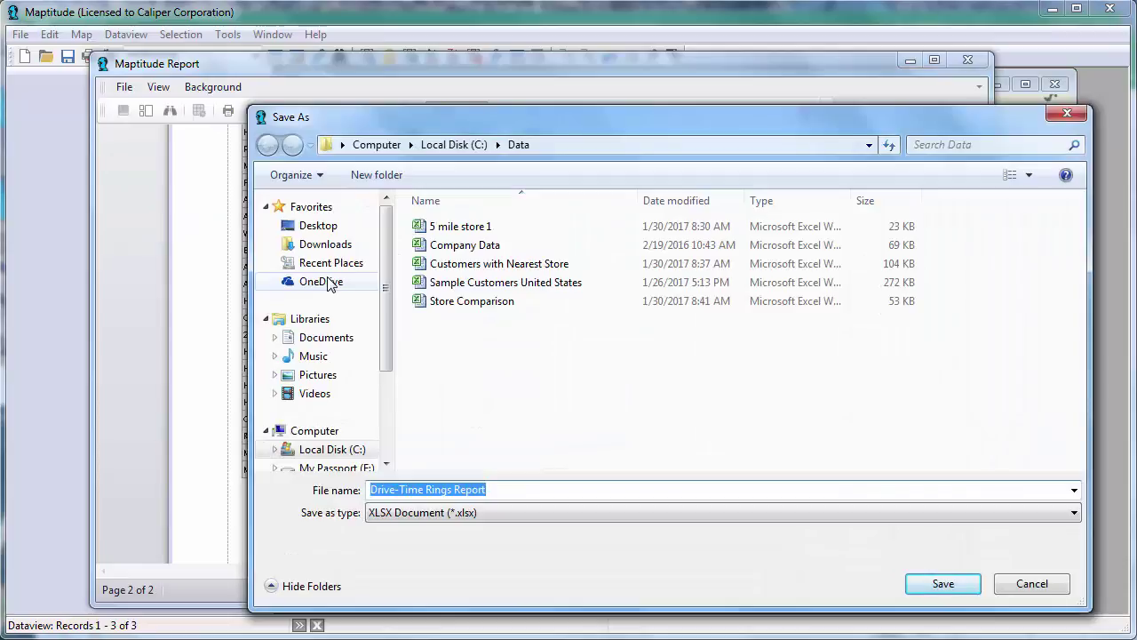
left_click(949, 590)
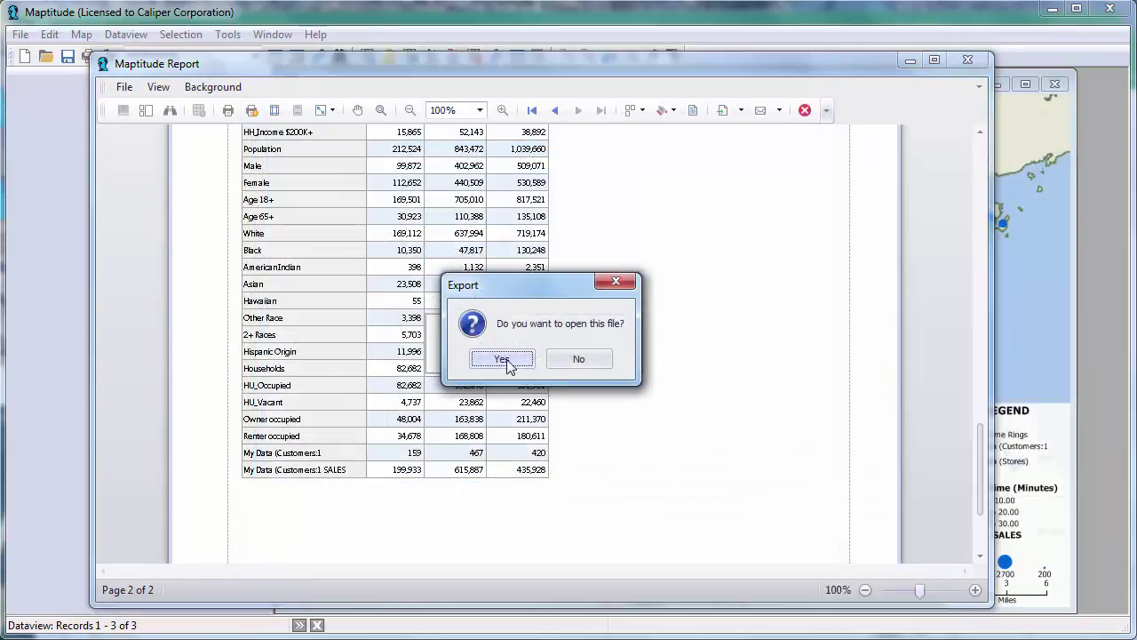
left_click(500, 360)
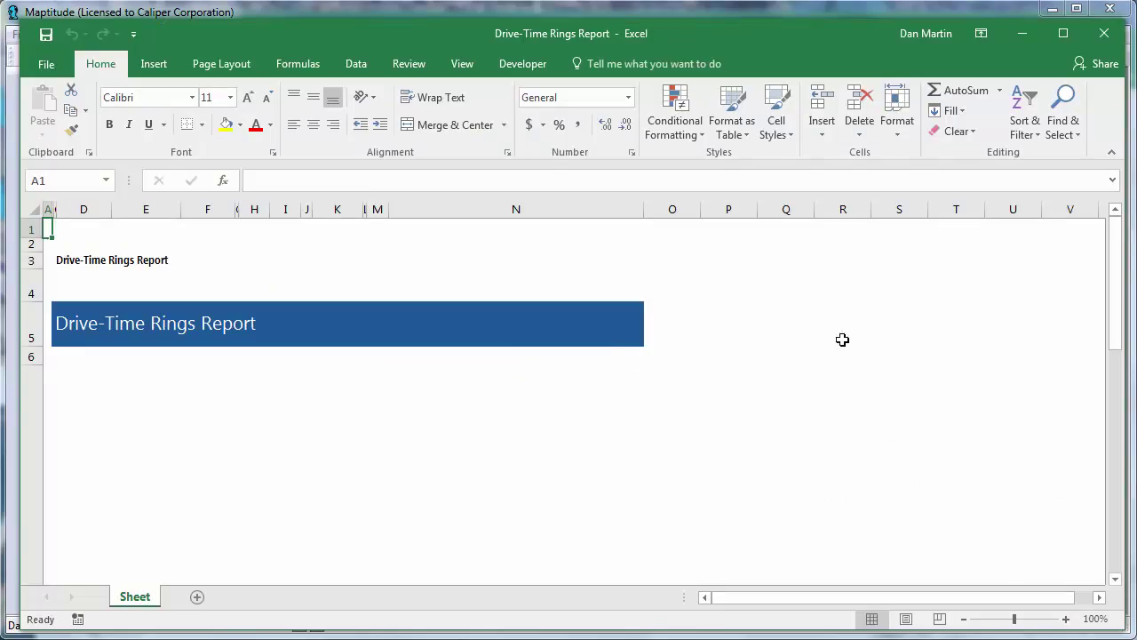
Examine the ring attribute table in the exported workbook, and close both the workbook and the Maptitude report.
left_click_drag(1118, 294, 1128, 505)
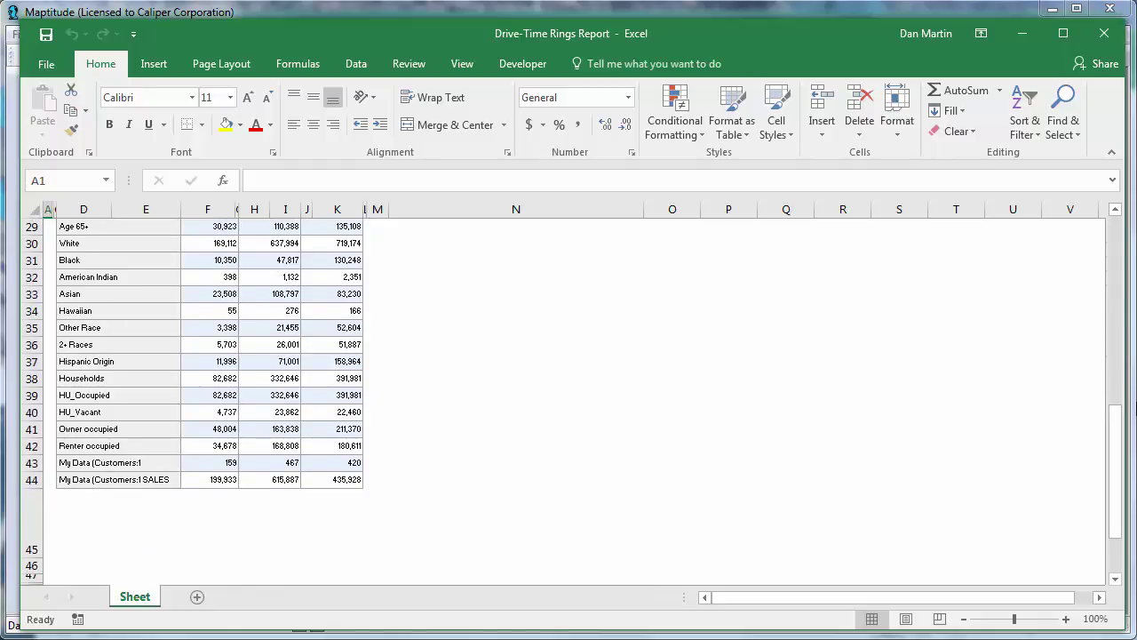
left_click(1107, 39)
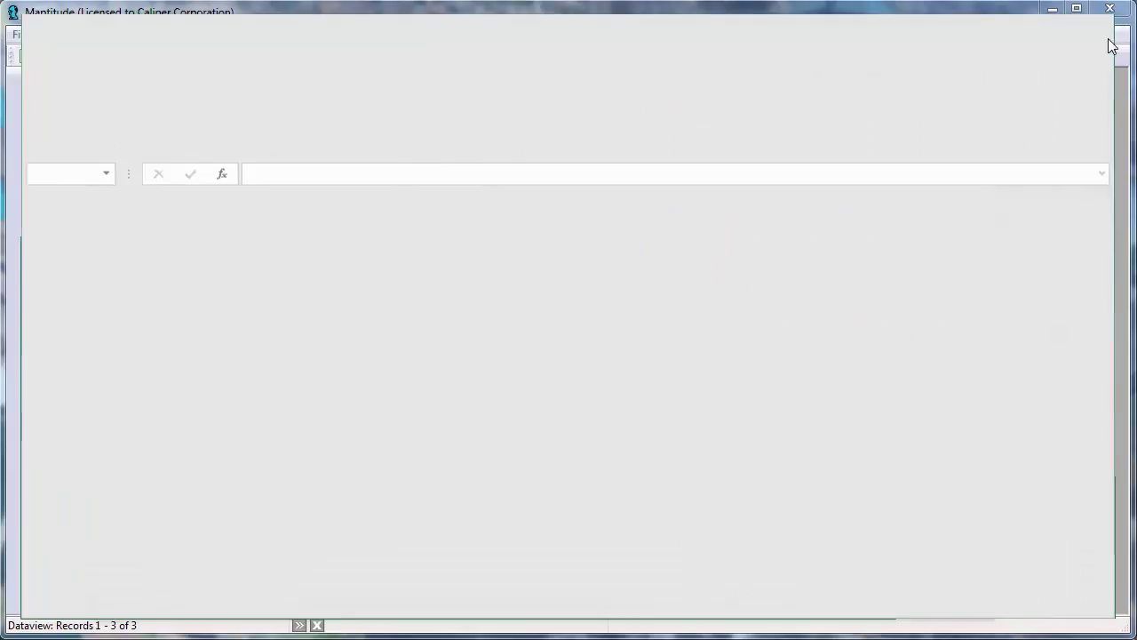
left_click(977, 61)
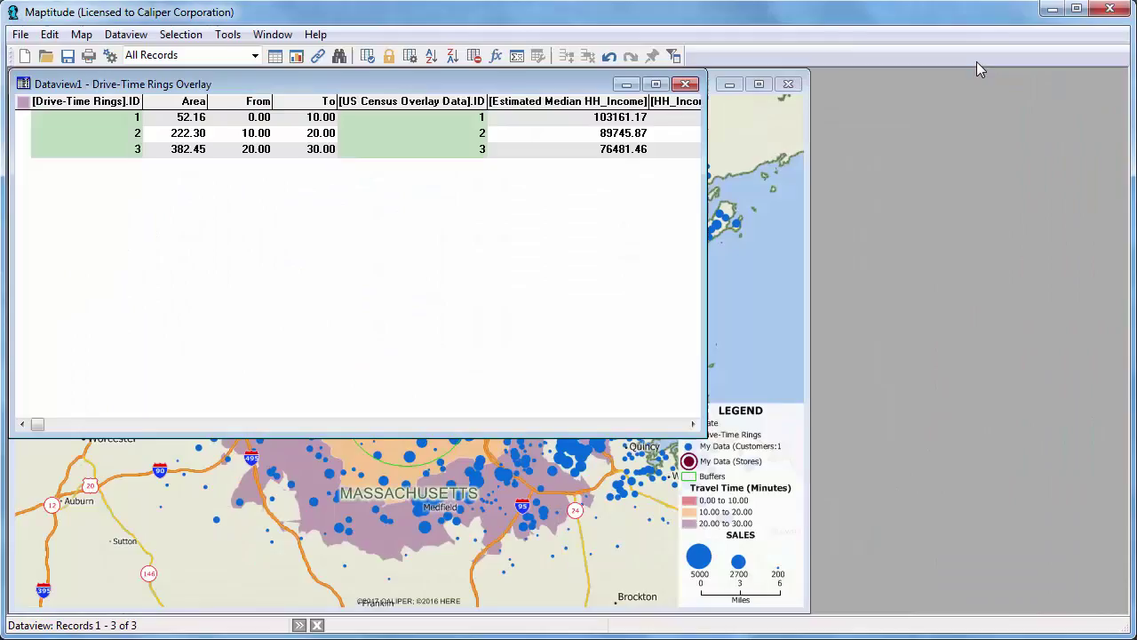
Close all open Maptitude windows without saving any changes.
left_click(17, 35)
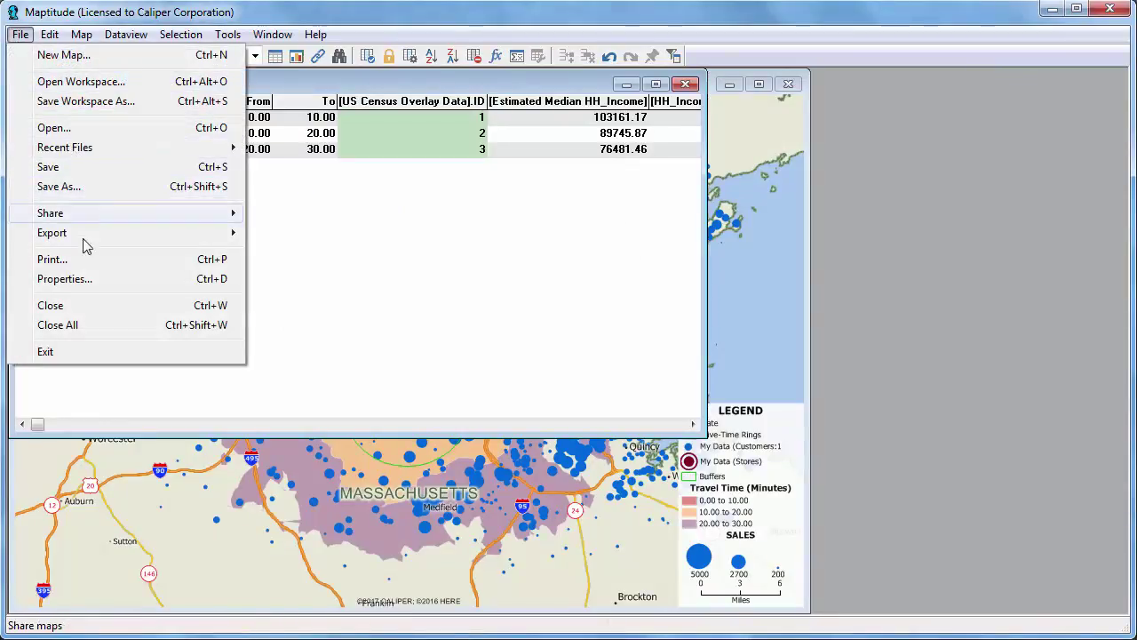
left_click(86, 327)
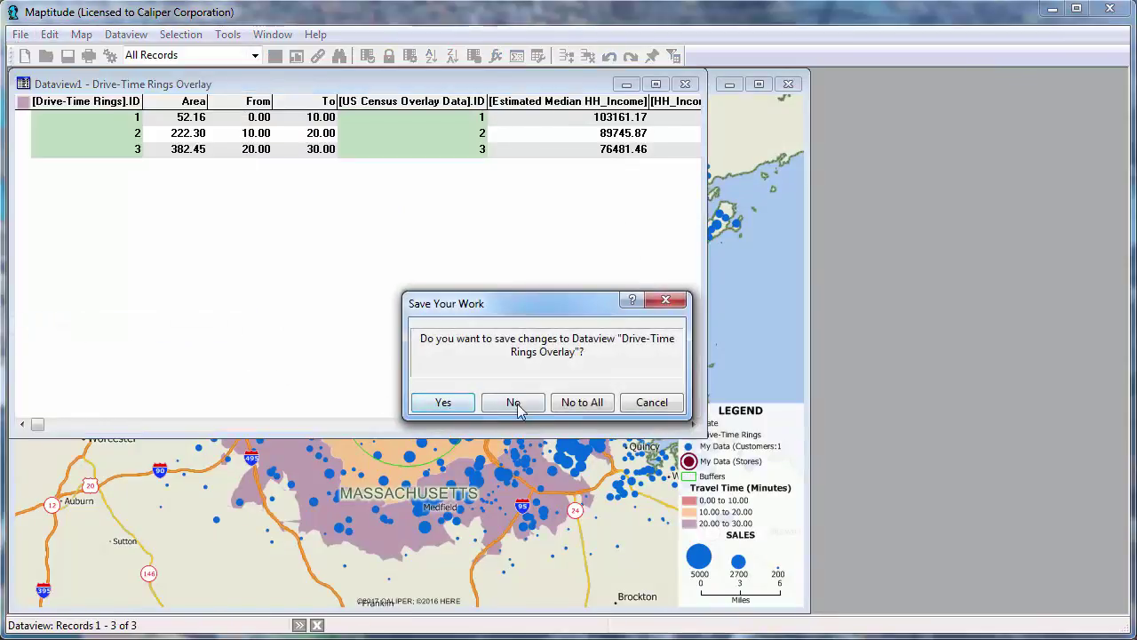
left_click(570, 405)
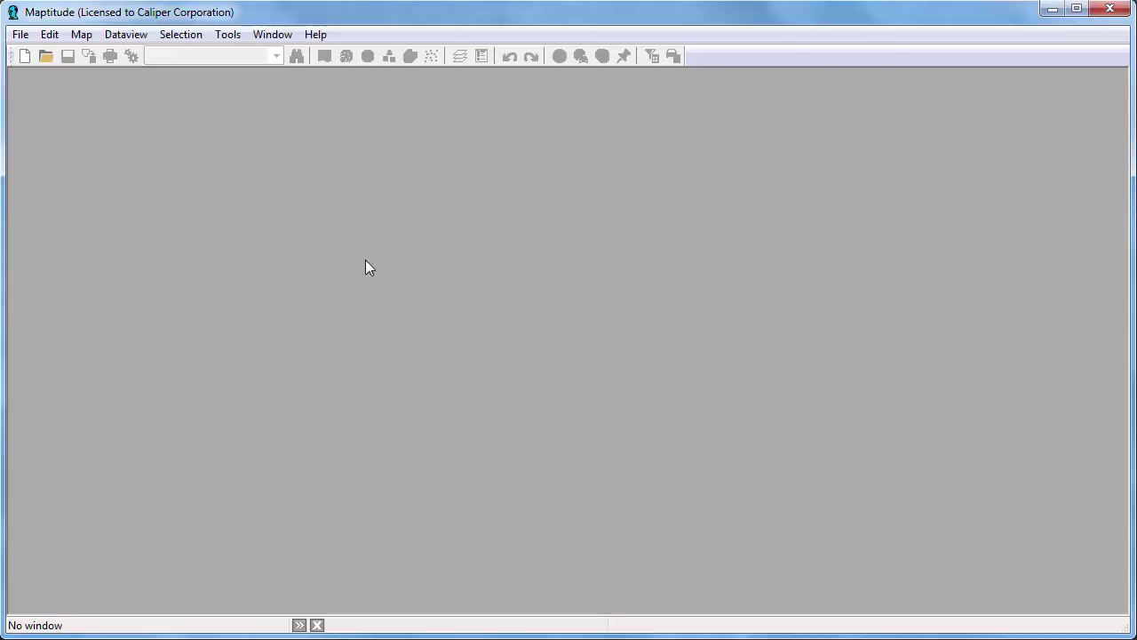
Create a new general purpose map showing the U.S. state "ma".
left_click(24, 55)
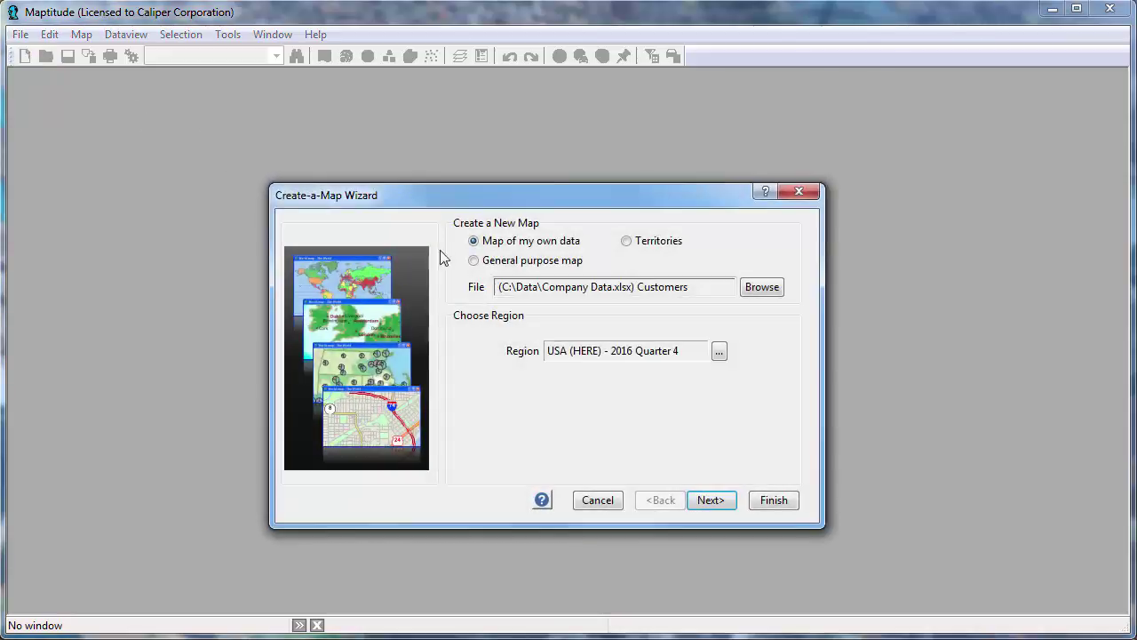
left_click(540, 263)
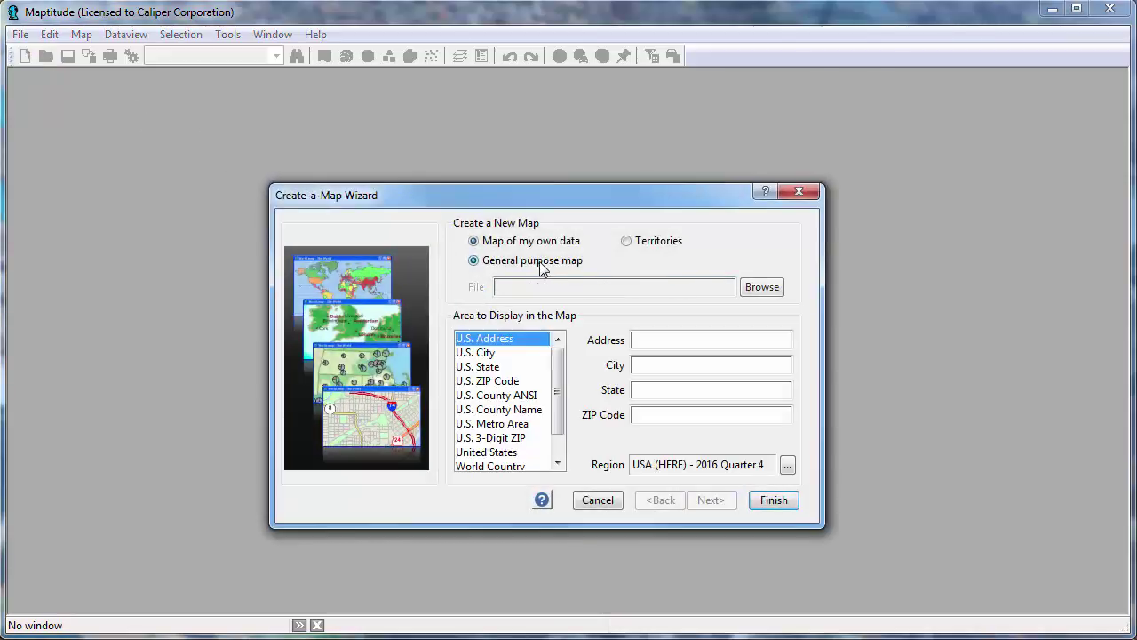
left_click(517, 367)
type("ma")
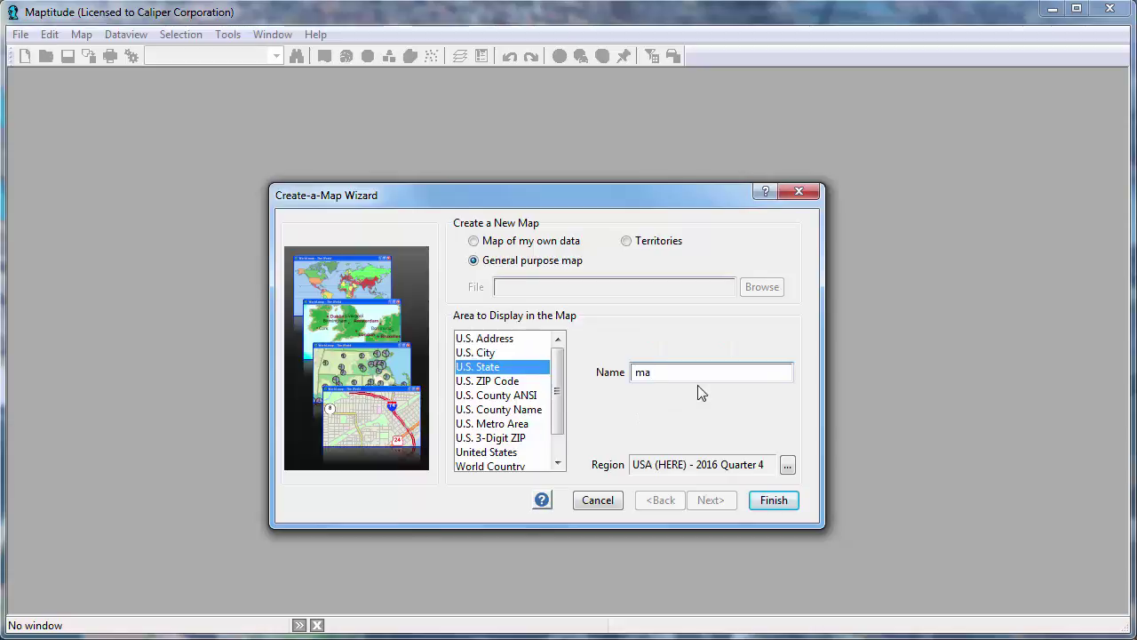
left_click(790, 501)
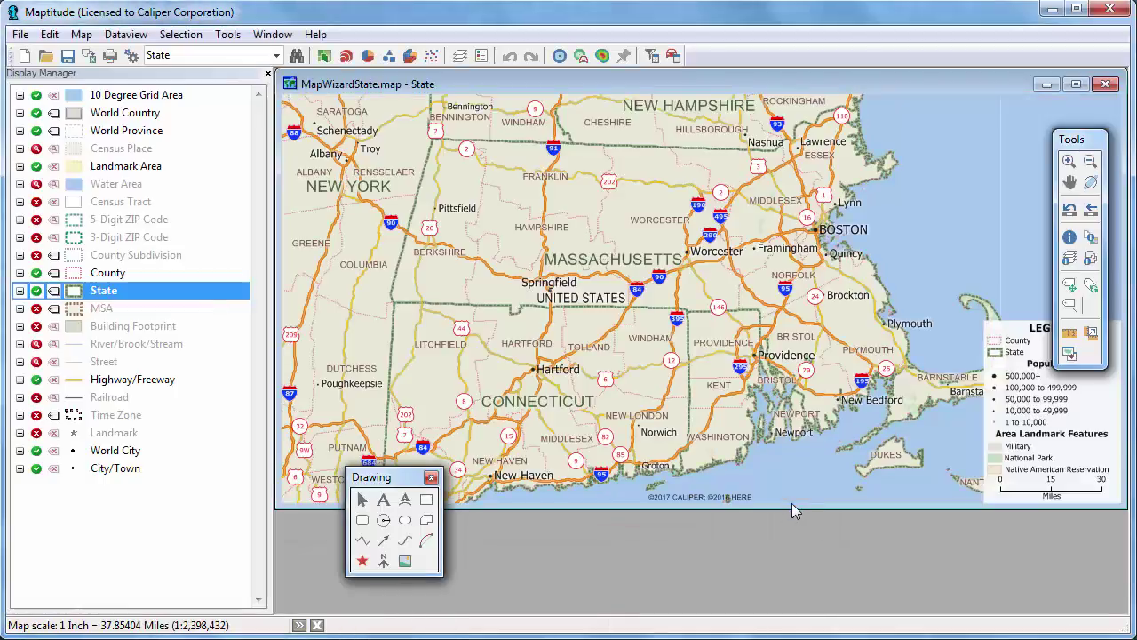
Open the Customers sheet of the Company Data Excel workbook from the Data folder, with the map zoomed to the area west of Boston.
left_click(1069, 161)
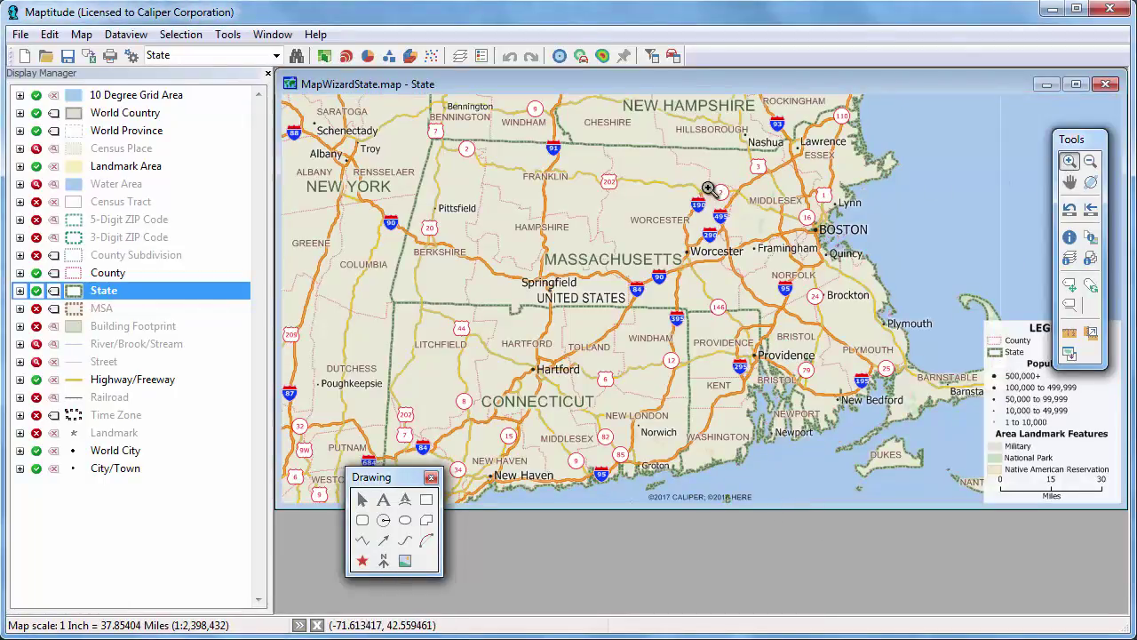
left_click_drag(709, 184, 835, 271)
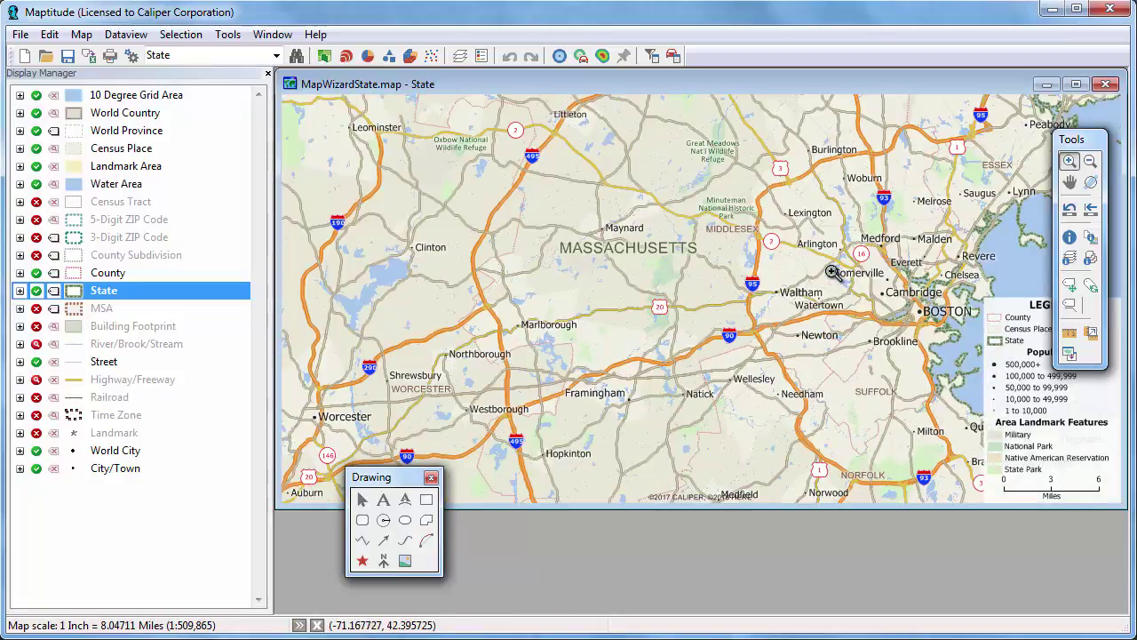
left_click(47, 57)
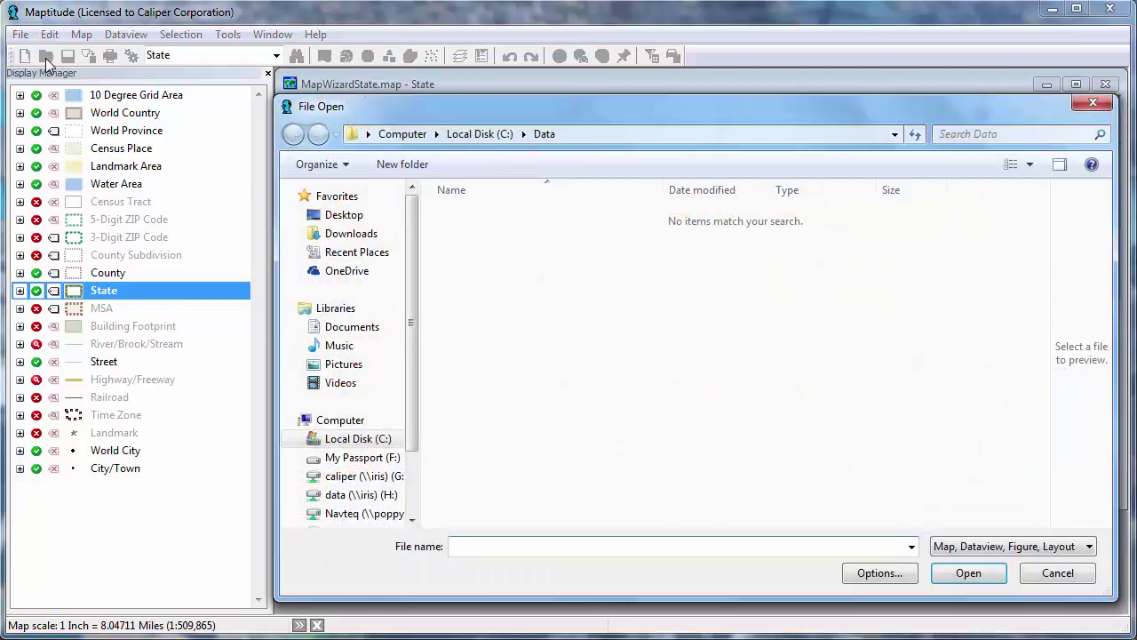
left_click(958, 546)
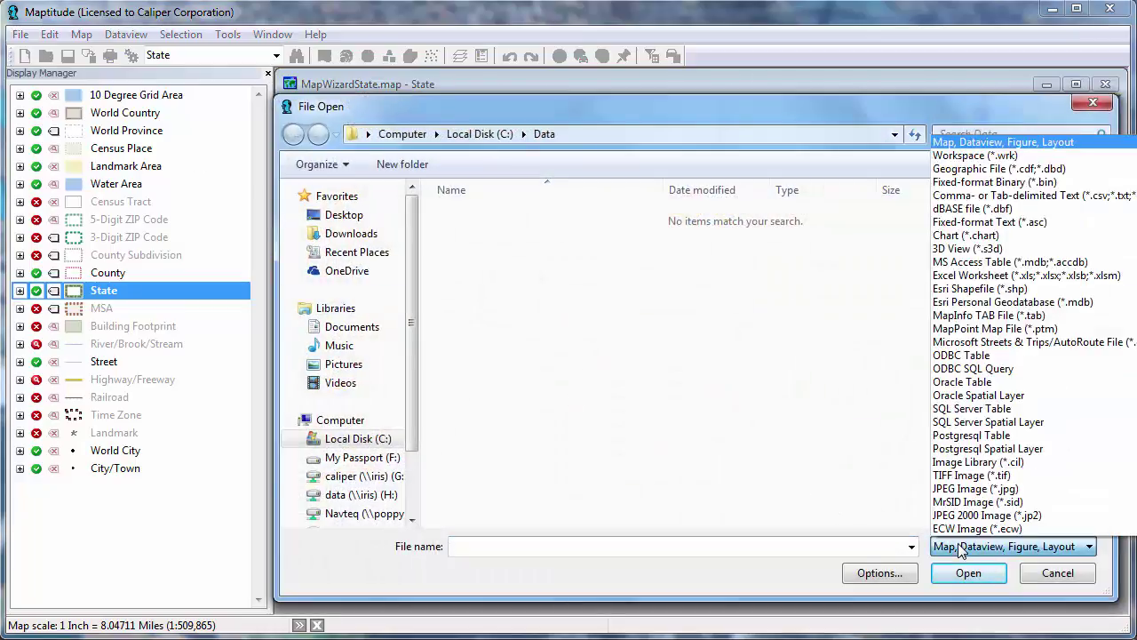
left_click(969, 277)
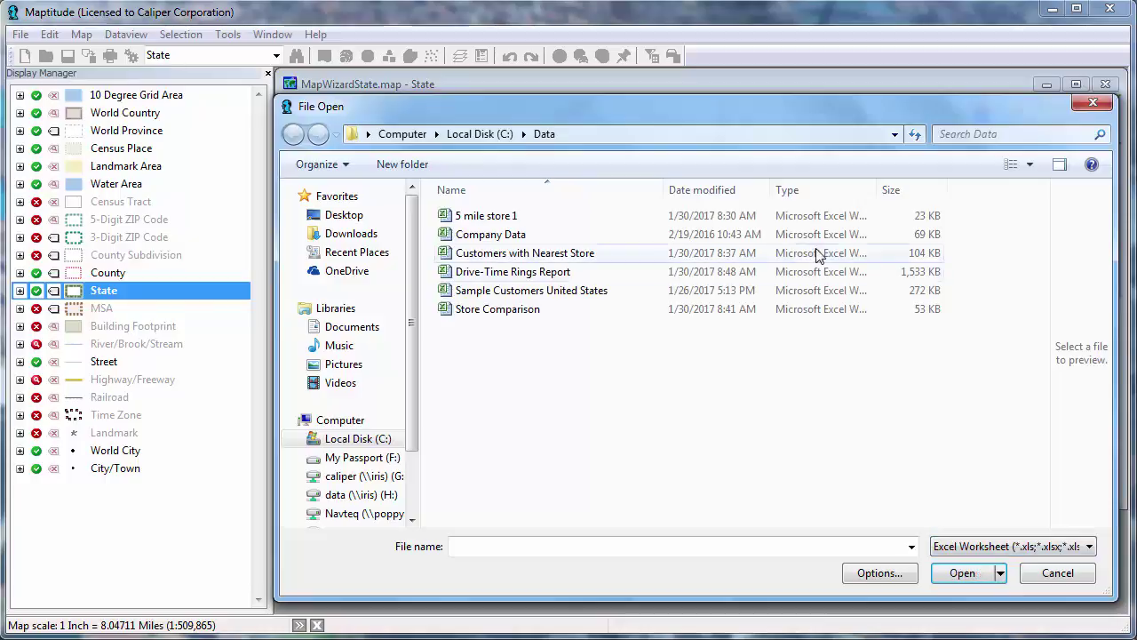
left_click(760, 235)
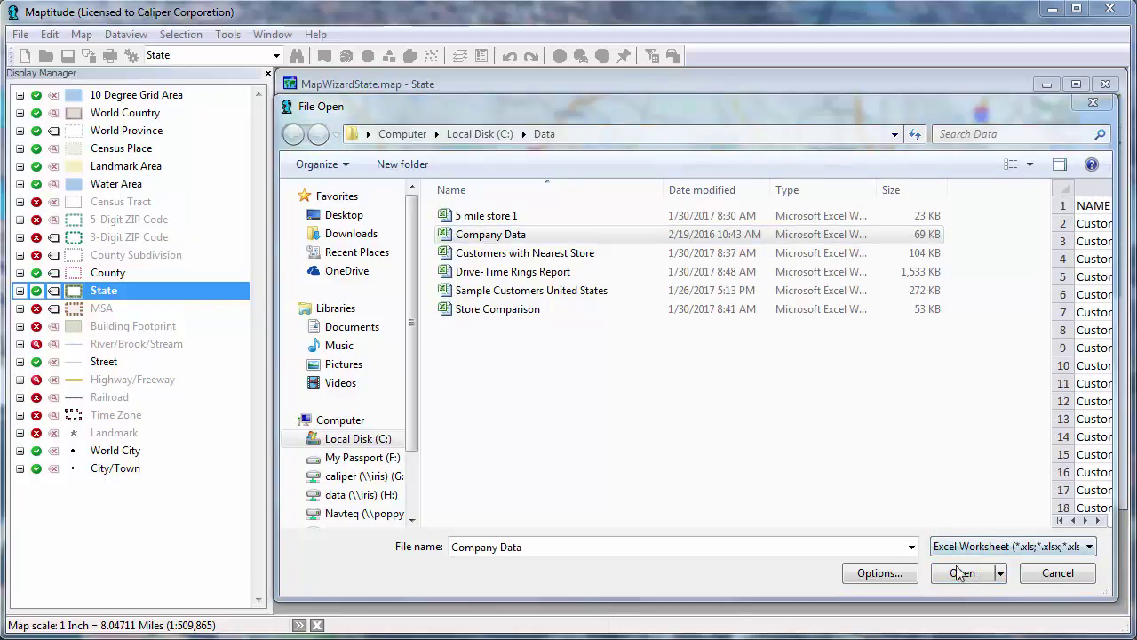
left_click(960, 573)
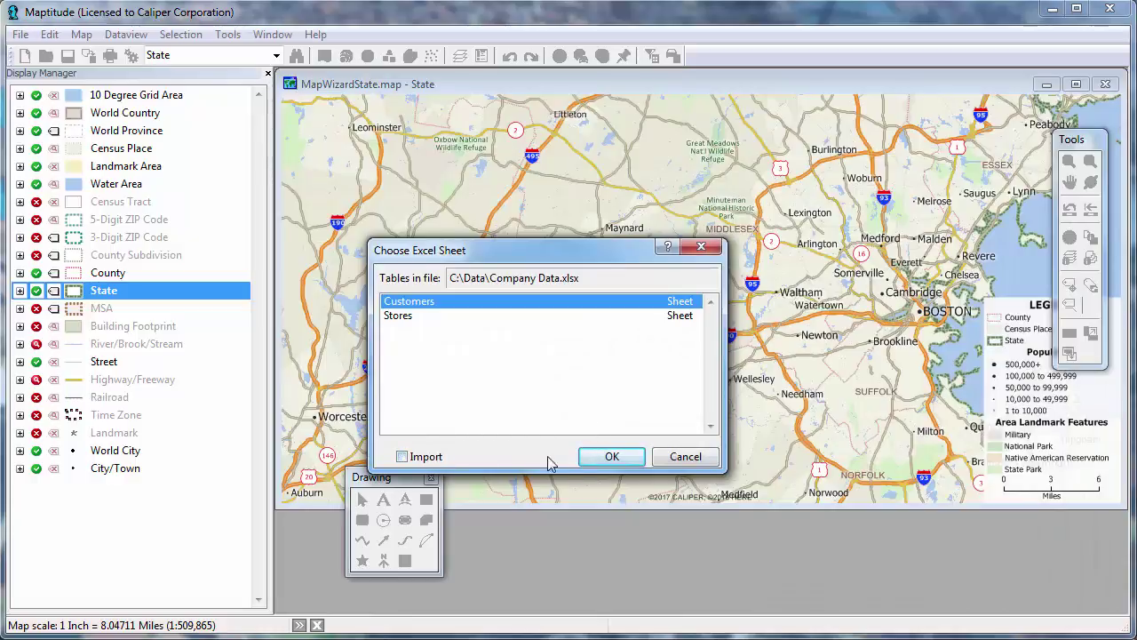
left_click(611, 457)
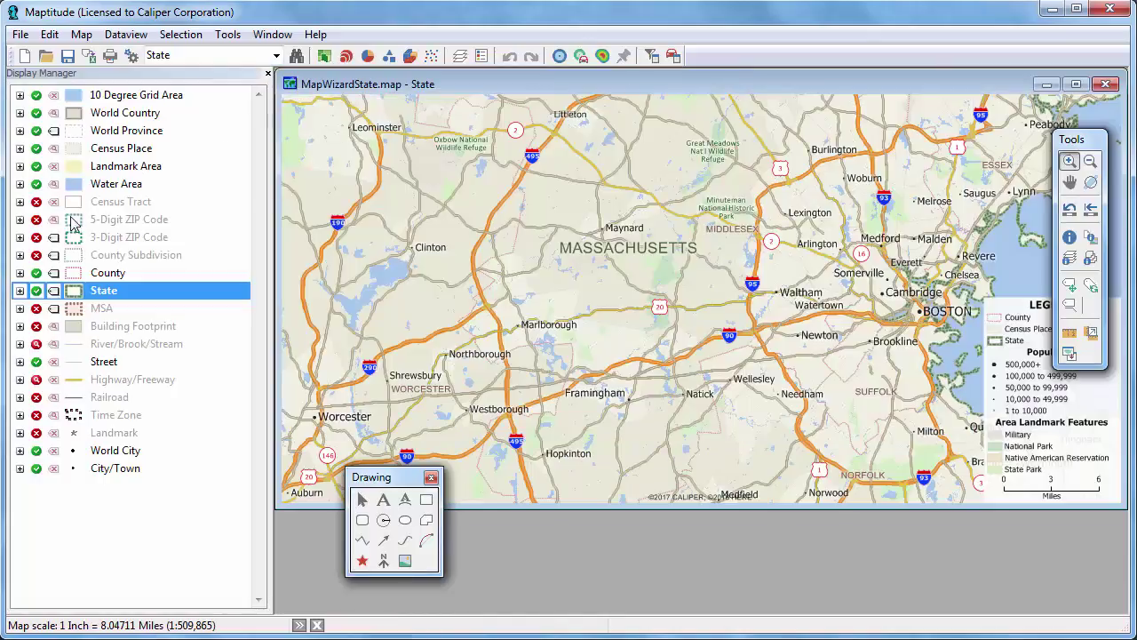
Show the 5-Digit ZIP Code layer and join its ZIP field to the Customers table's ZIPCODE field, aggregating the records on the customer side.
left_click(36, 220)
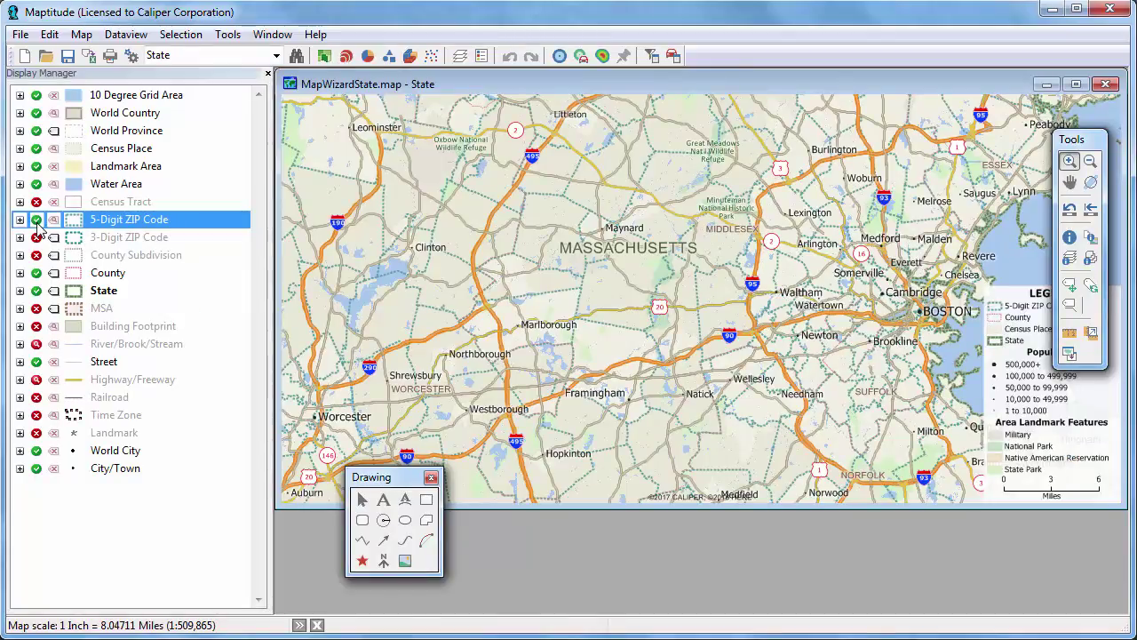
left_click(125, 33)
mouse_move(194, 182)
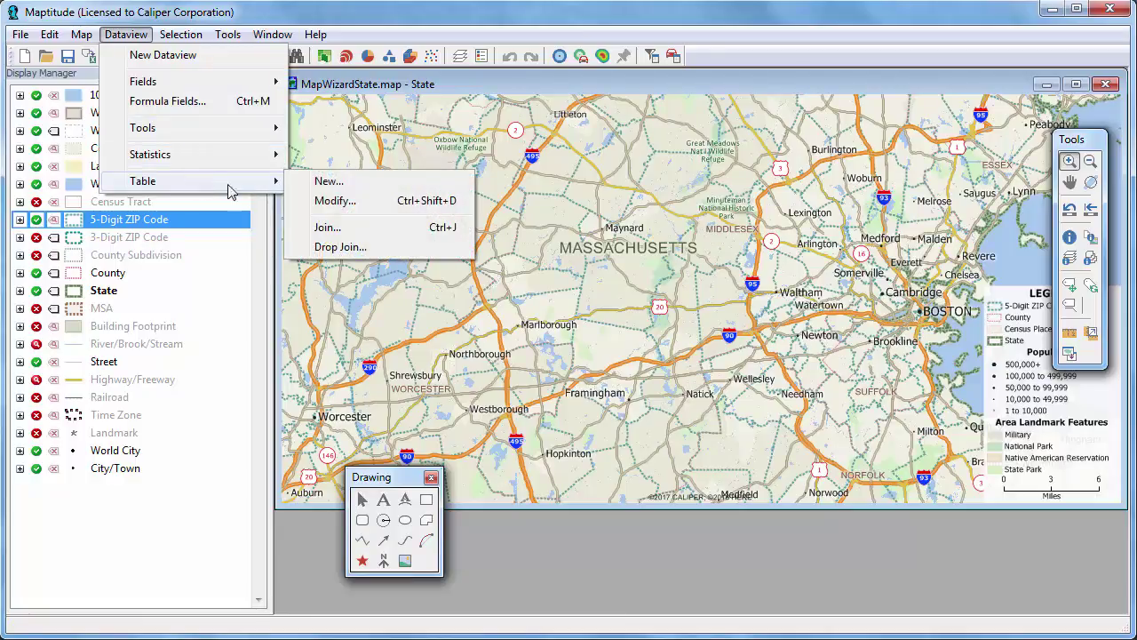
left_click(334, 229)
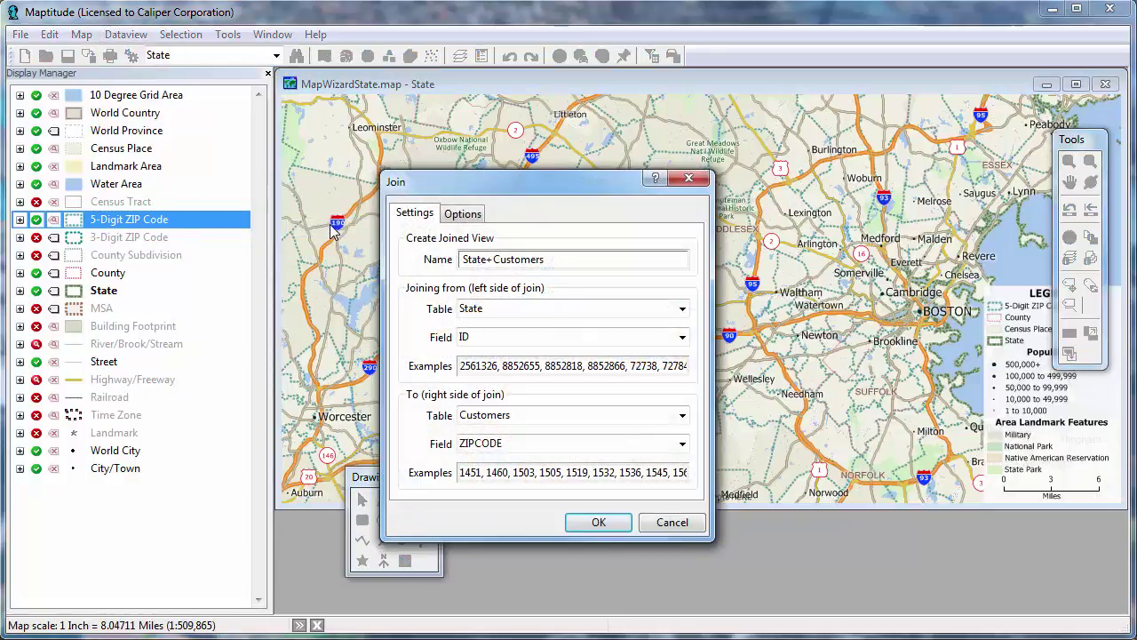
left_click(486, 310)
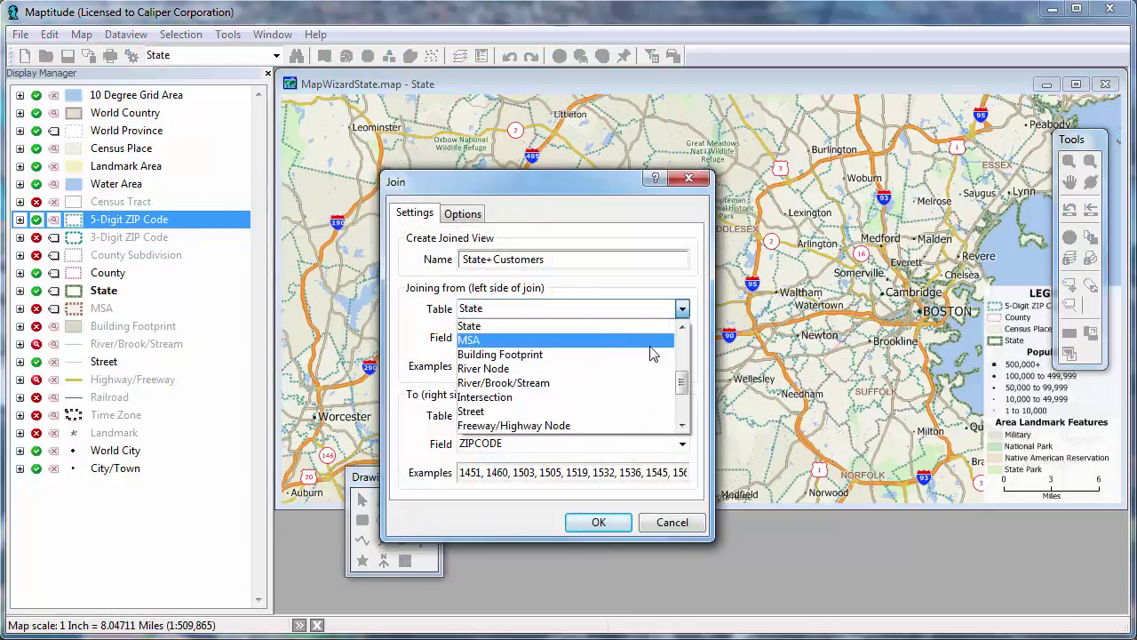
left_click(685, 349)
left_click(641, 368)
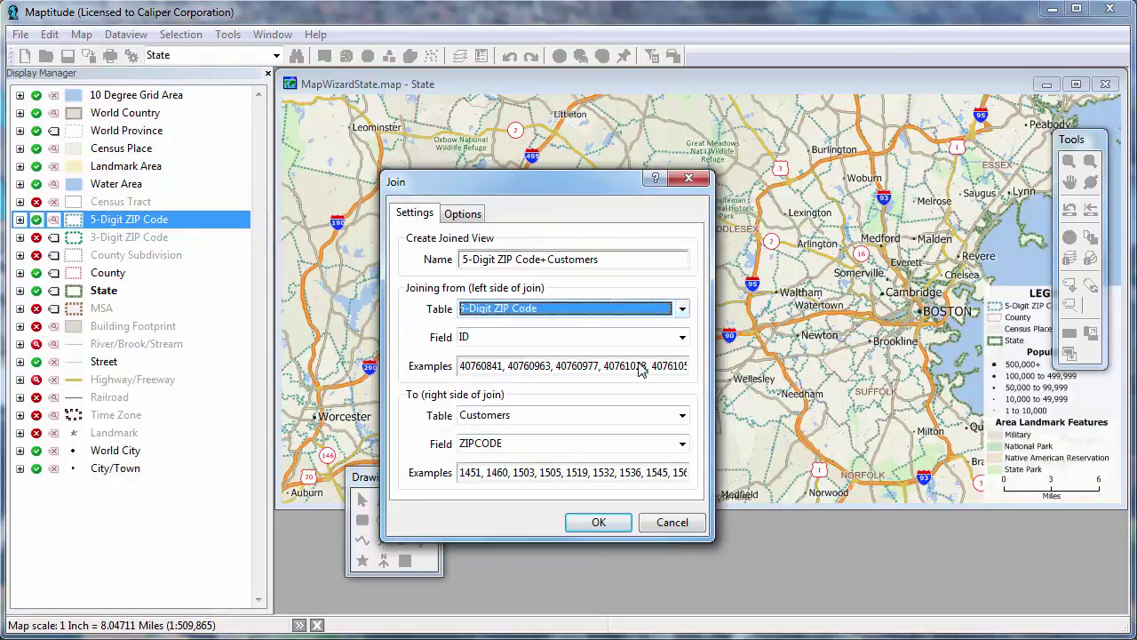
left_click(597, 345)
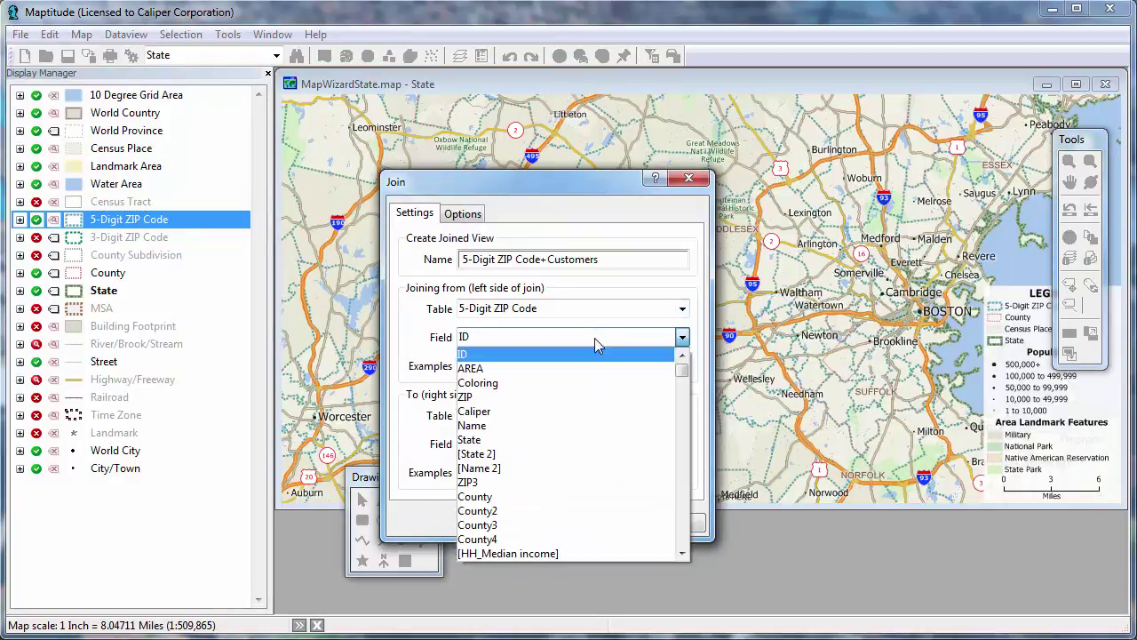
left_click(601, 397)
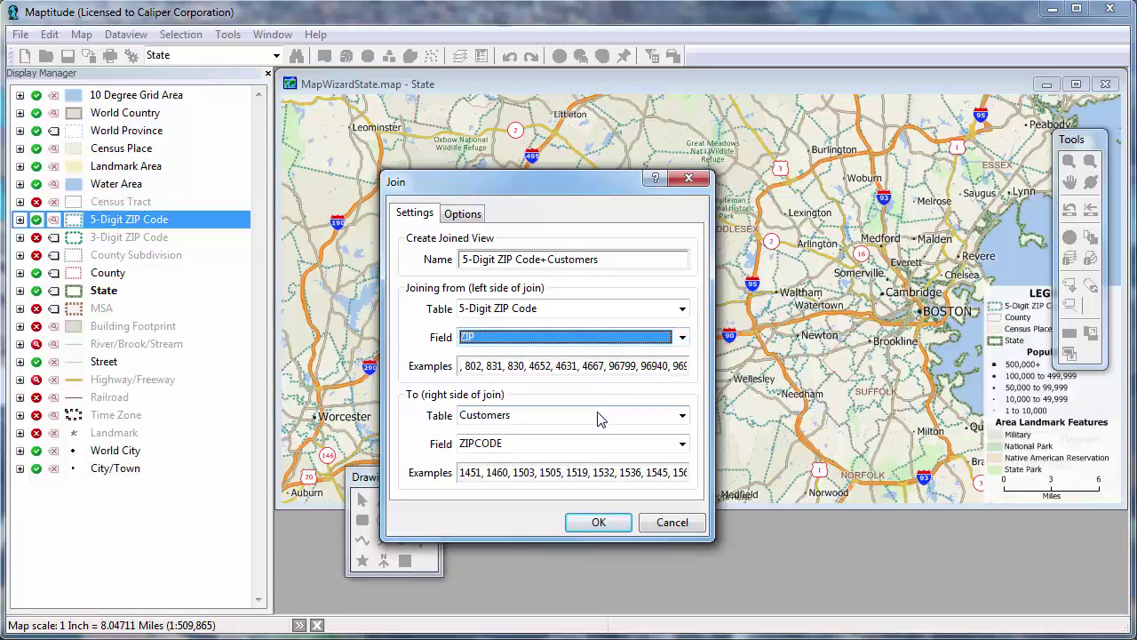
left_click(599, 523)
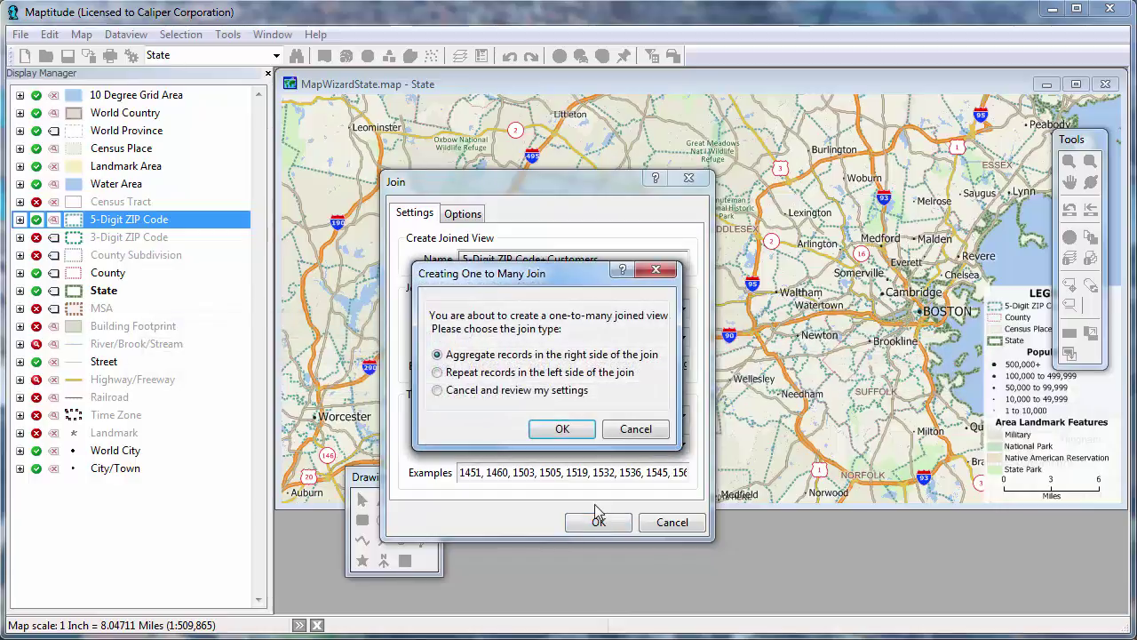
left_click(562, 429)
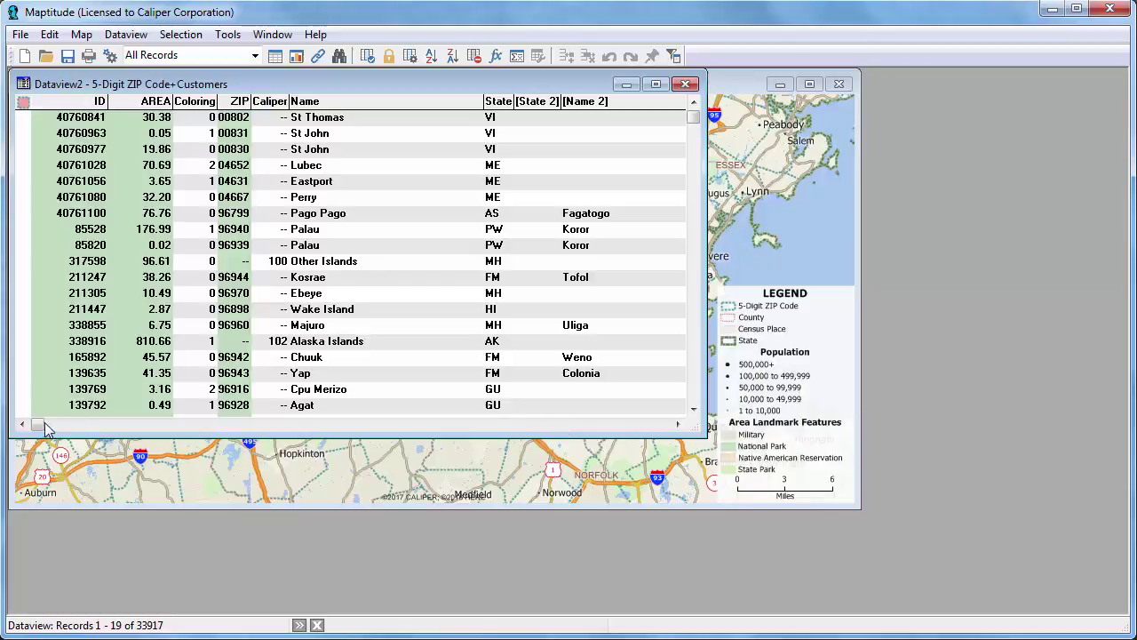
Sort the joined ZIP Code and customer dataview by SALES in descending order, review its fields and close it.
left_click_drag(37, 427, 658, 425)
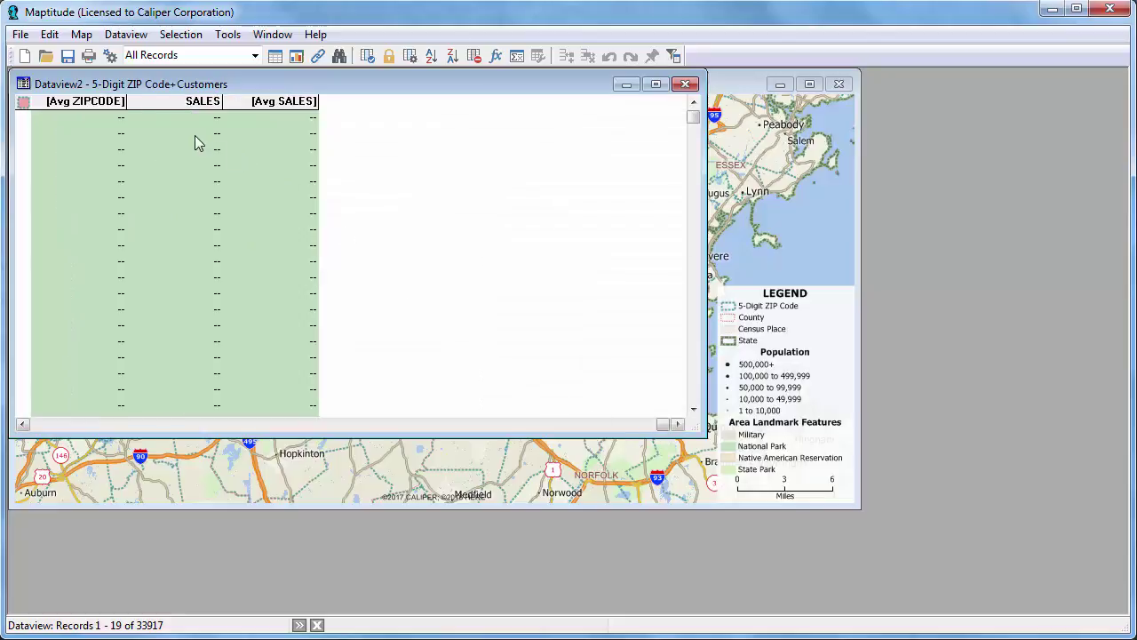
left_click(189, 103)
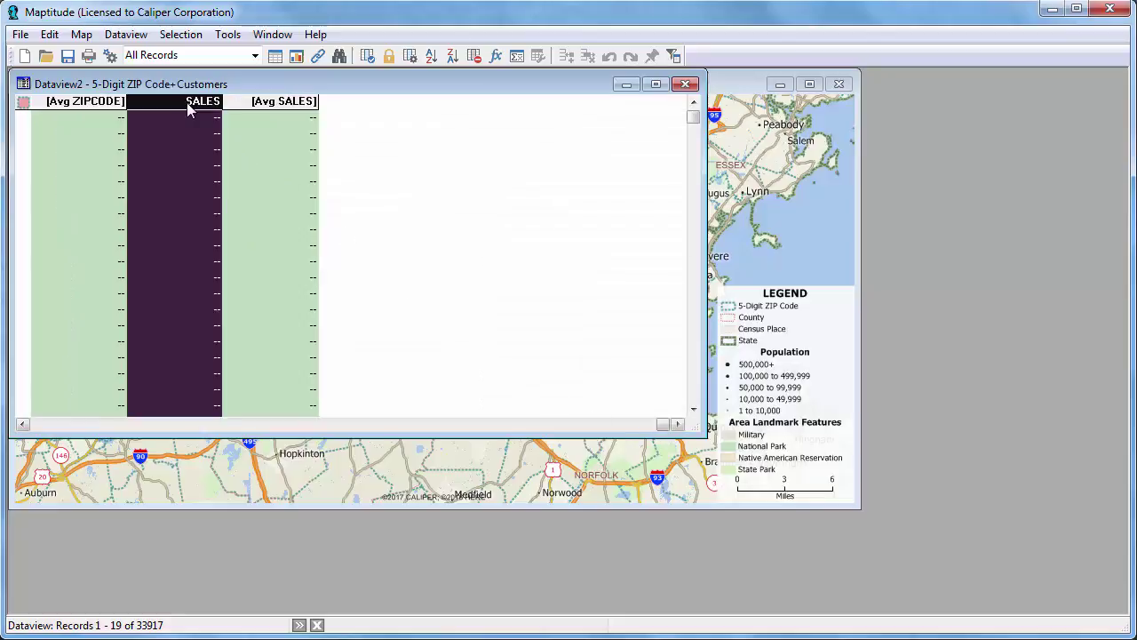
left_click(452, 56)
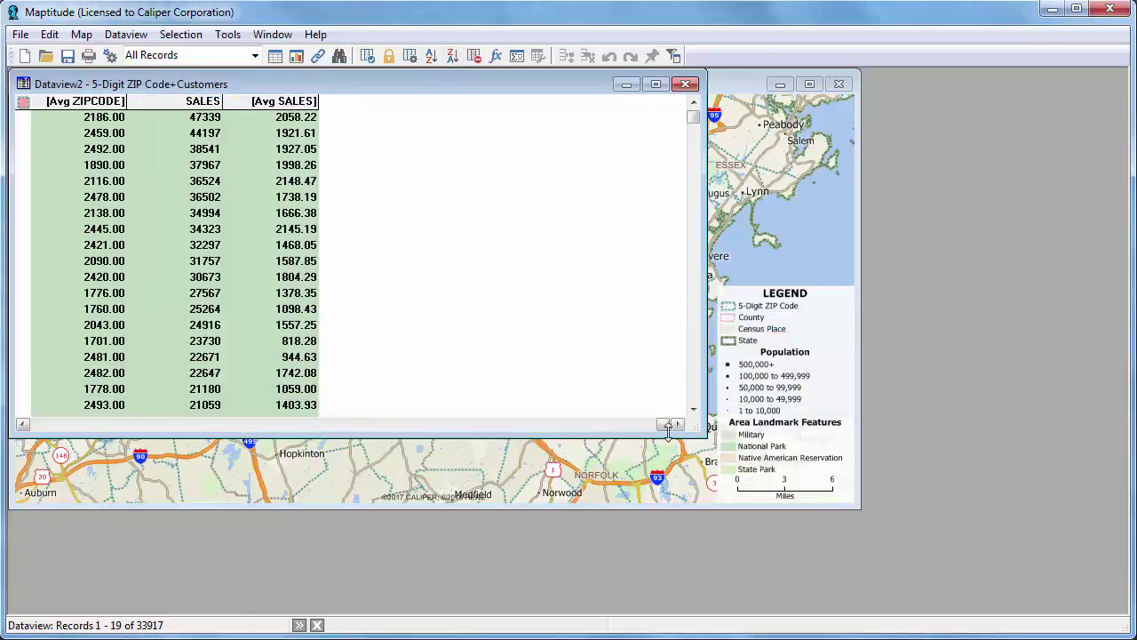
left_click_drag(665, 431, 40, 432)
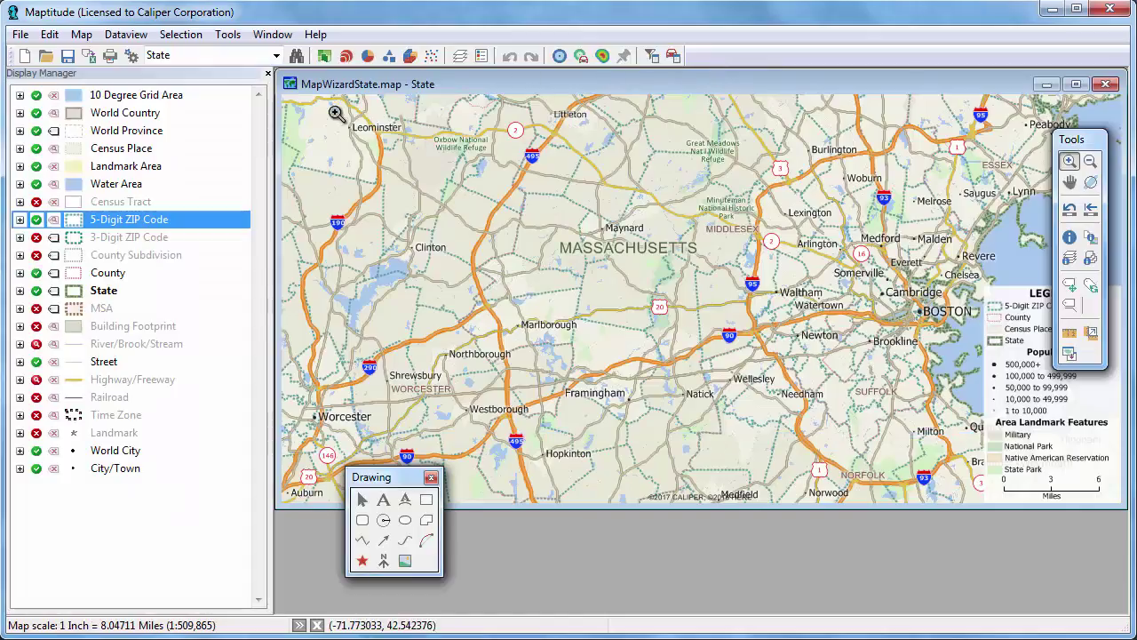
Make 5-Digit ZIP Code the working layer and set up a color theme for it on the Avg SALES field.
right_click(142, 229)
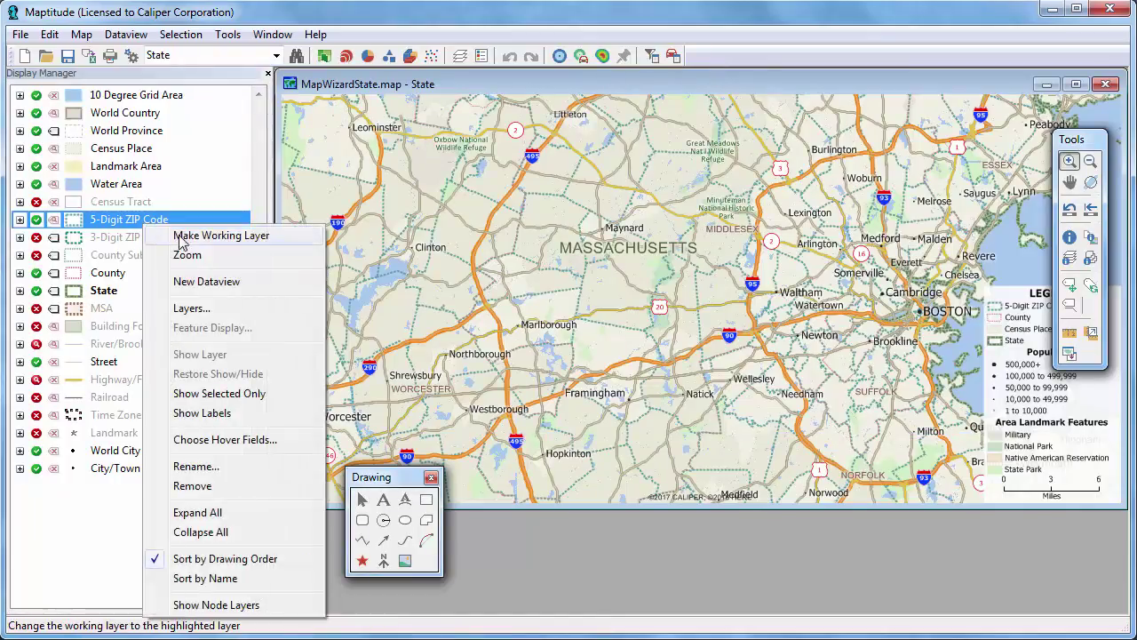
left_click(182, 234)
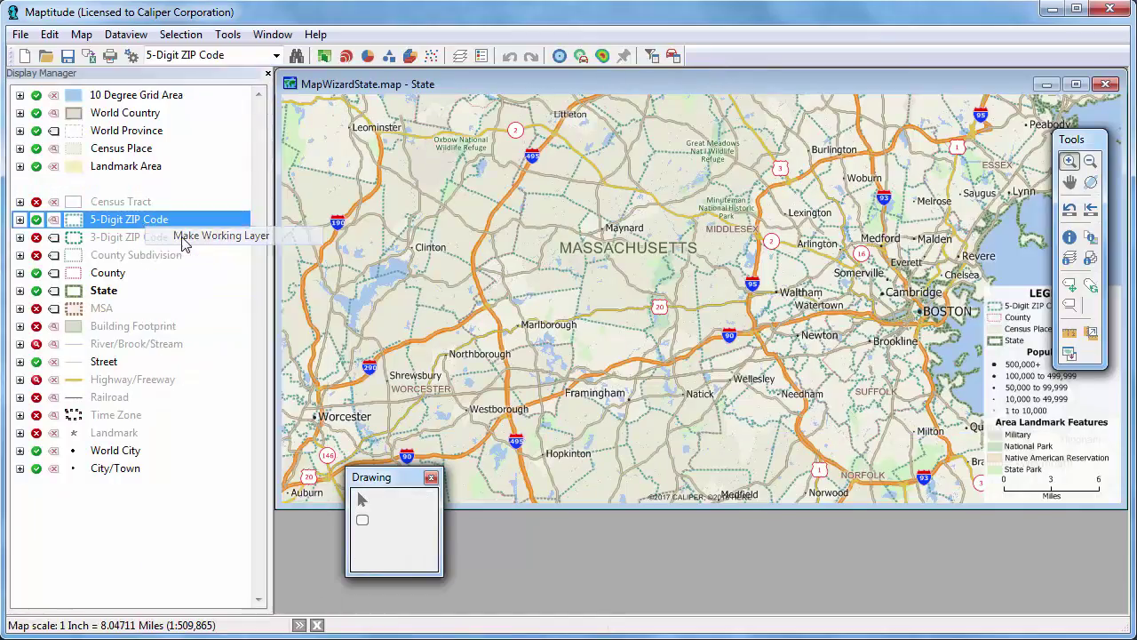
left_click(325, 56)
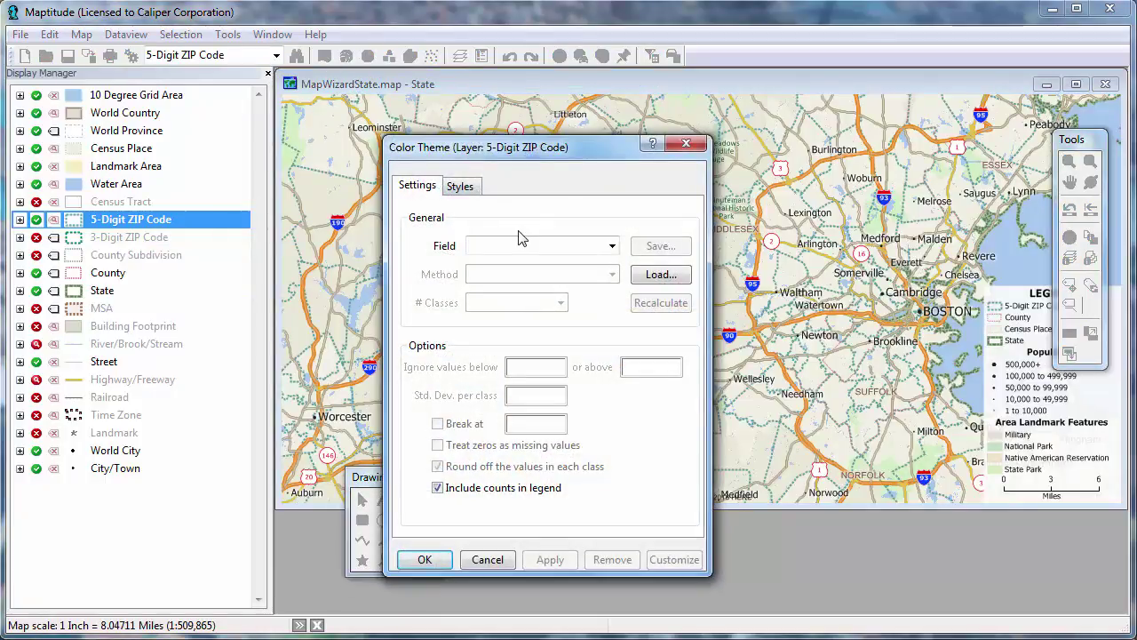
left_click(524, 248)
left_click_drag(675, 284, 687, 530)
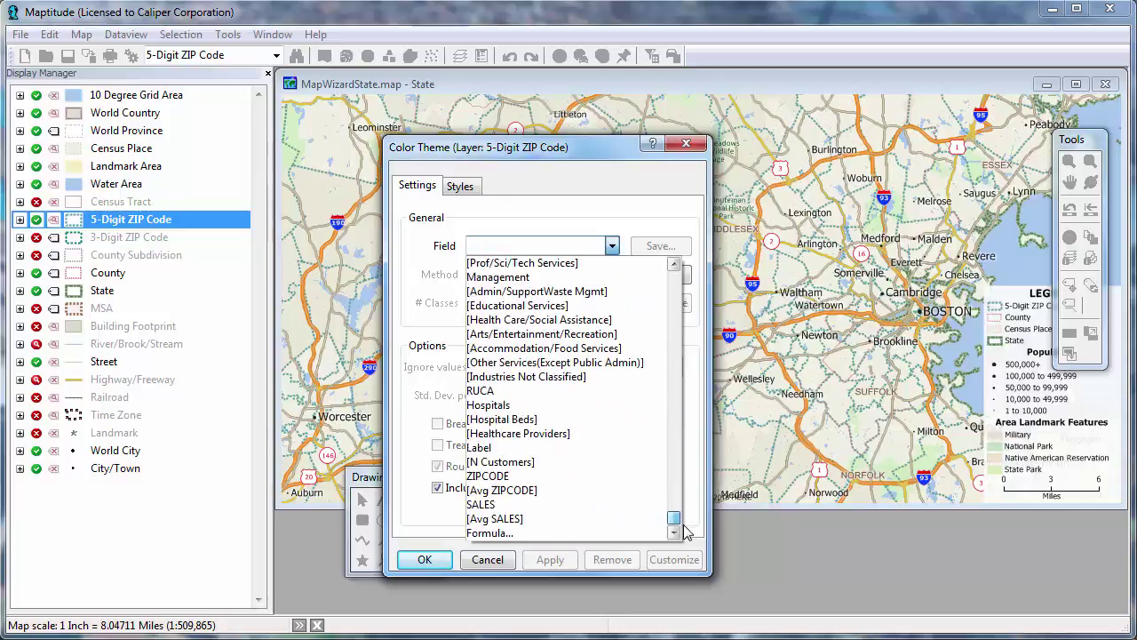
left_click(597, 518)
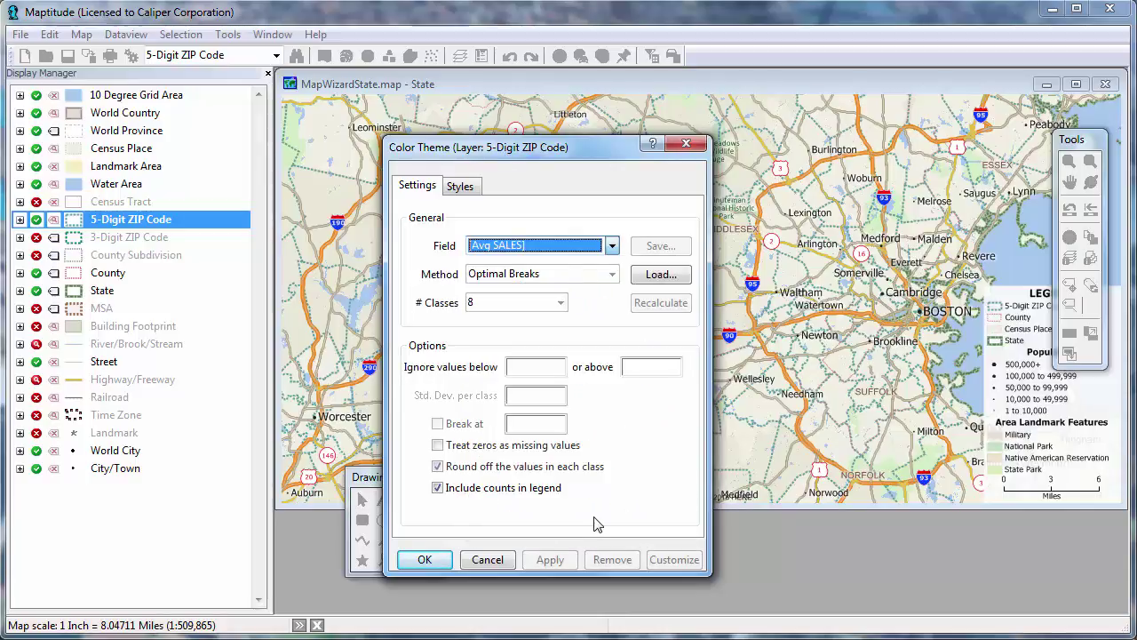
Choose the white-to-dark-magenta color set for the theme and apply it to the map.
left_click(460, 186)
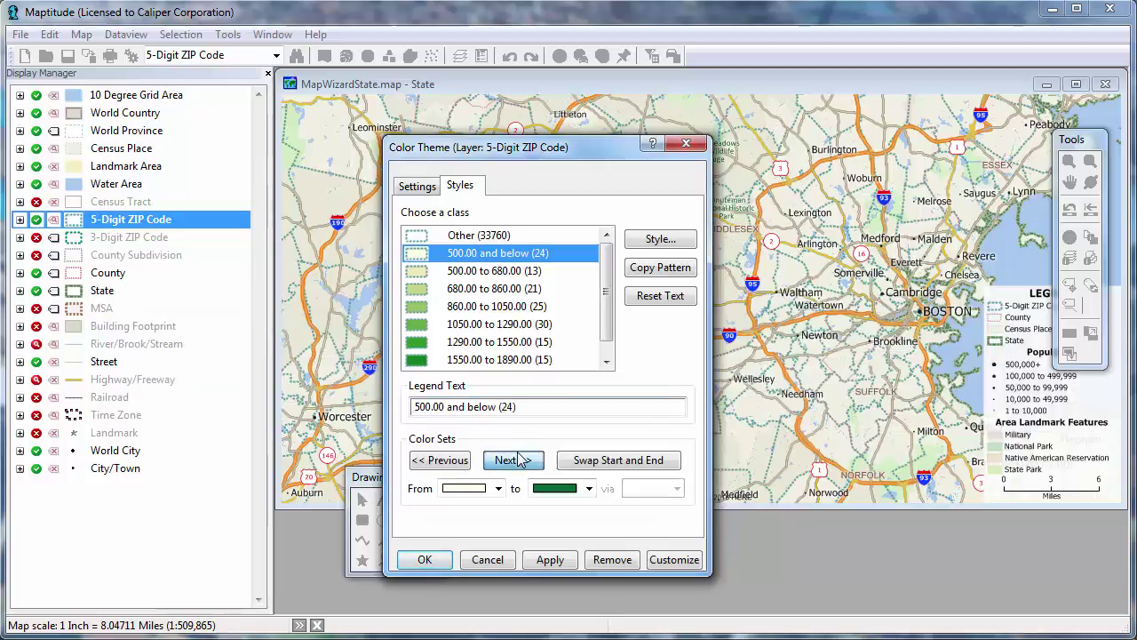
left_click(518, 459)
left_click(519, 459)
left_click(520, 459)
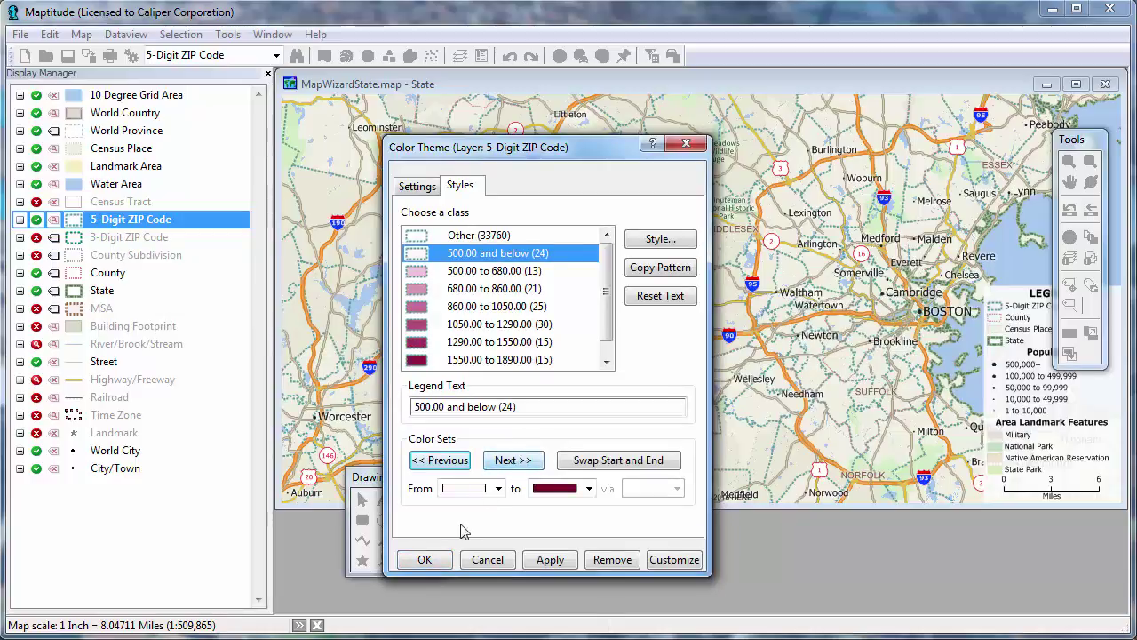
left_click(430, 559)
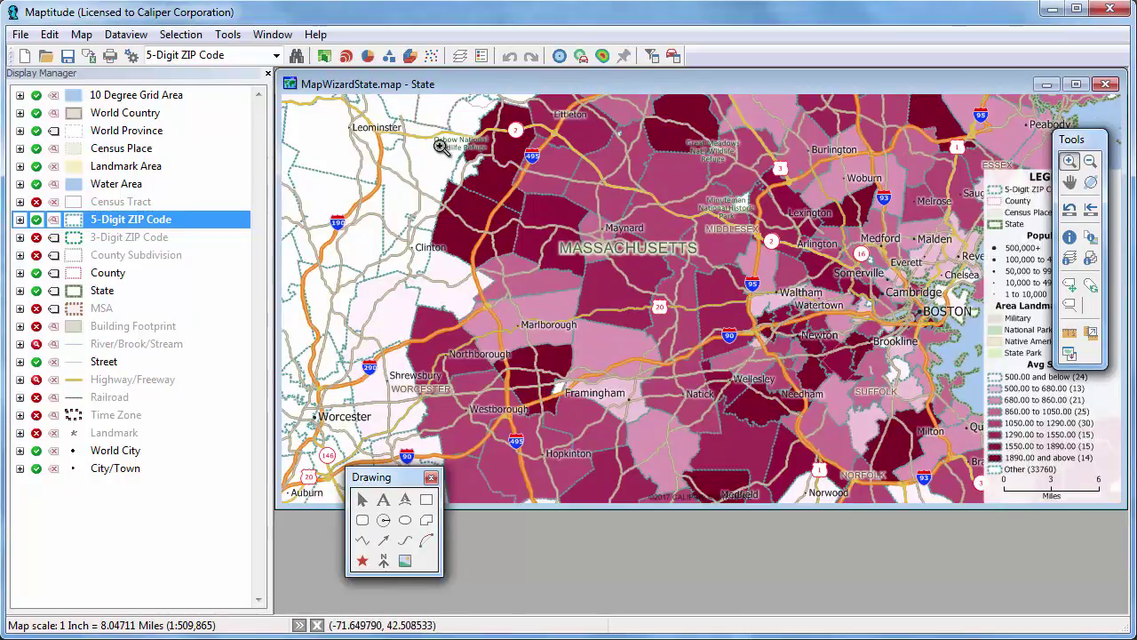
Set the 5-Digit ZIP Code layer's labels to multiple fields, adding SALES and Avg SALES as the label fields.
left_click_drag(422, 125, 574, 250)
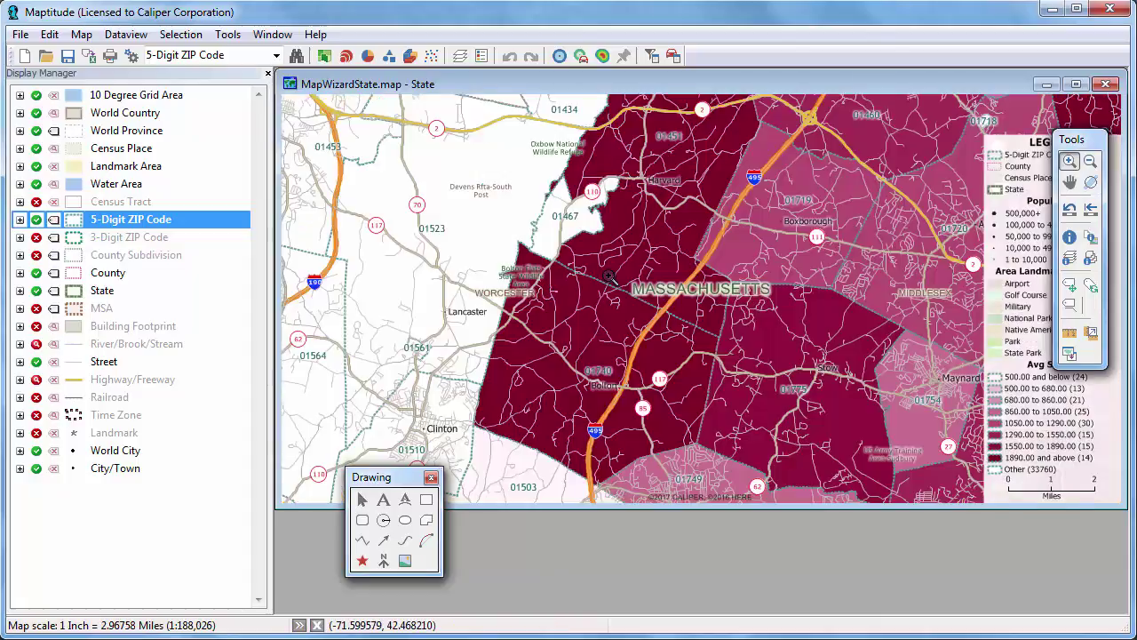
left_click(54, 222)
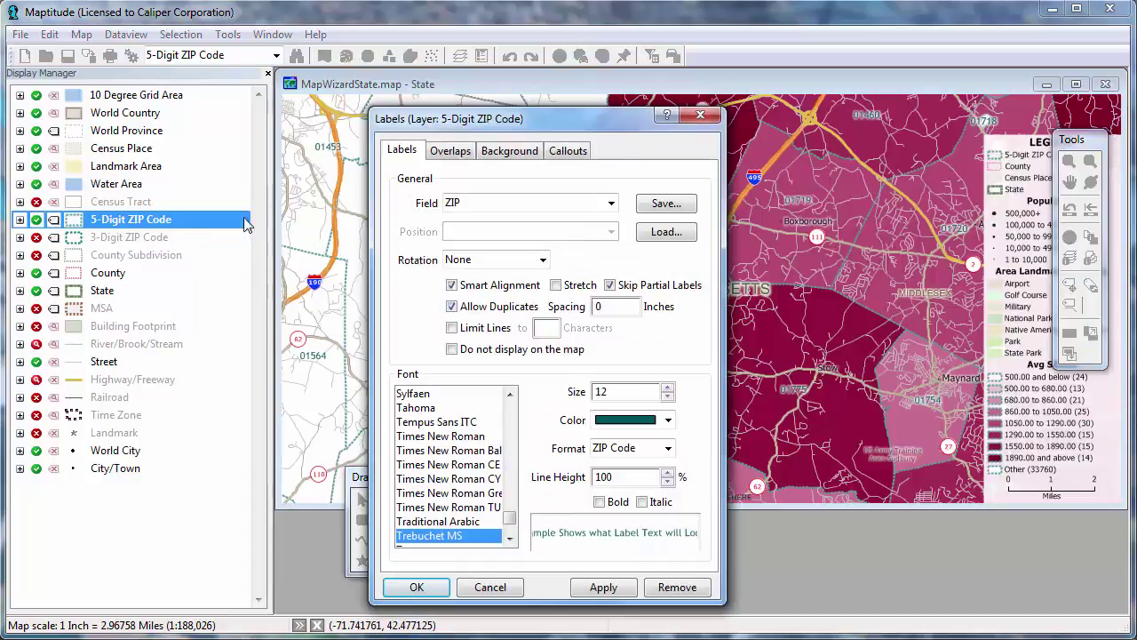
left_click(611, 203)
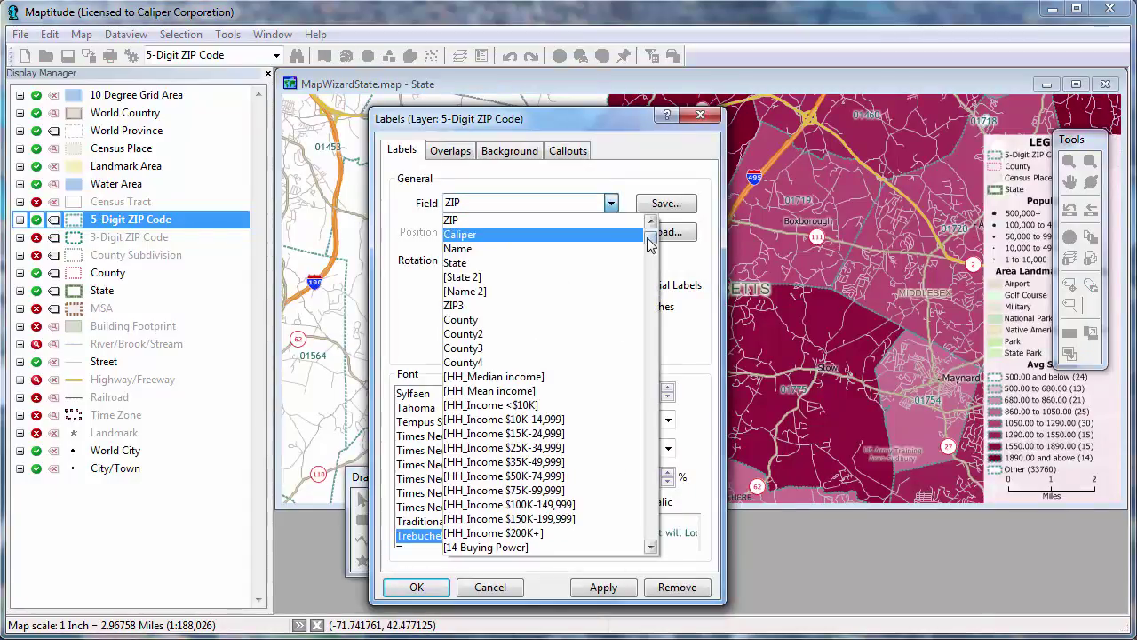
left_click(650, 420)
scroll(650, 420, "down", 10)
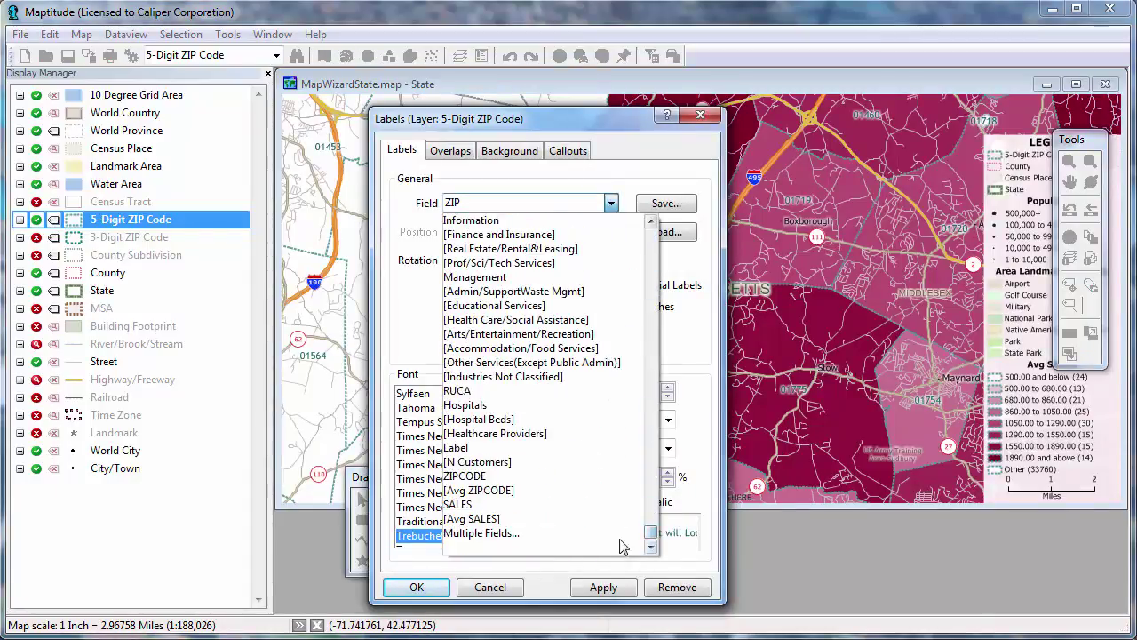
left_click(611, 539)
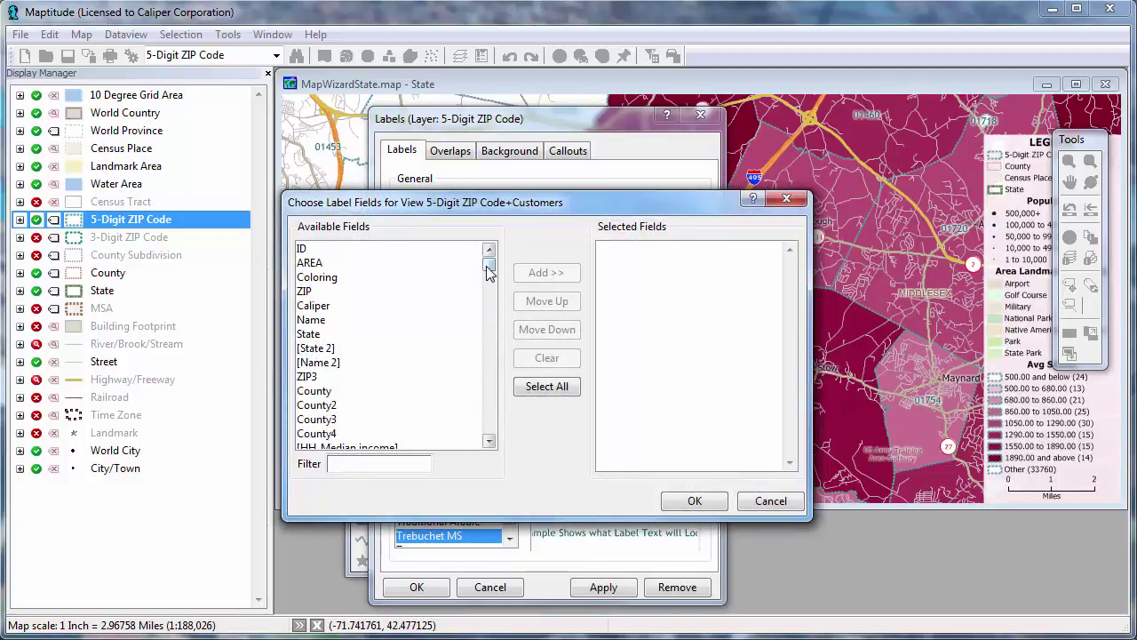
scroll(494, 396, "down", 10)
scroll(494, 397, "down", 5)
left_click(364, 420)
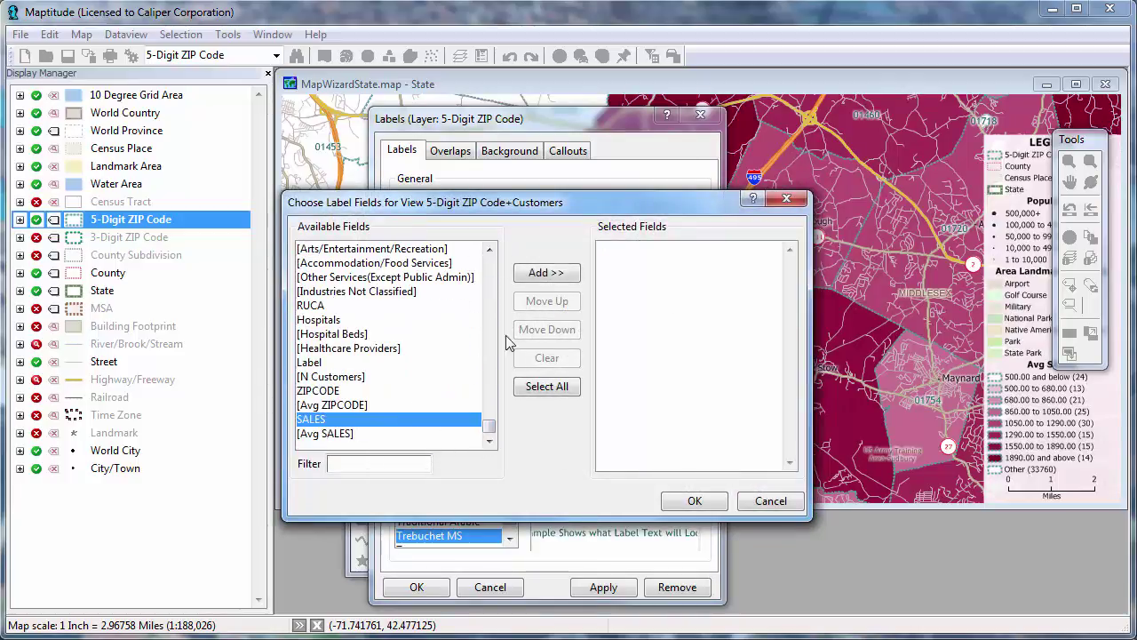
left_click(547, 273)
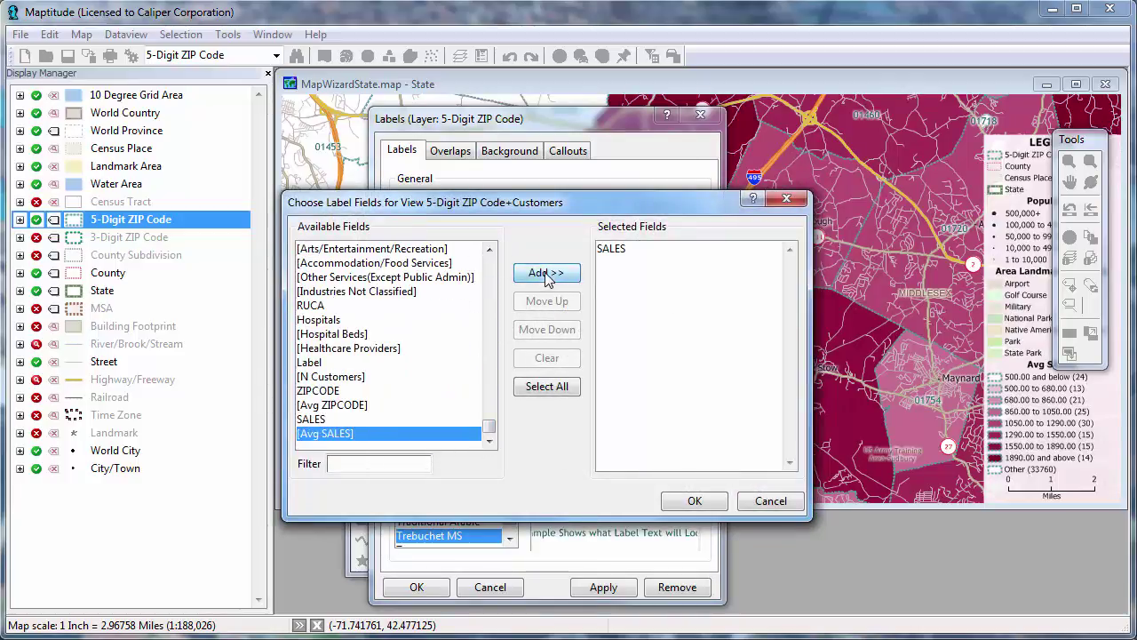
left_click(548, 275)
left_click(698, 505)
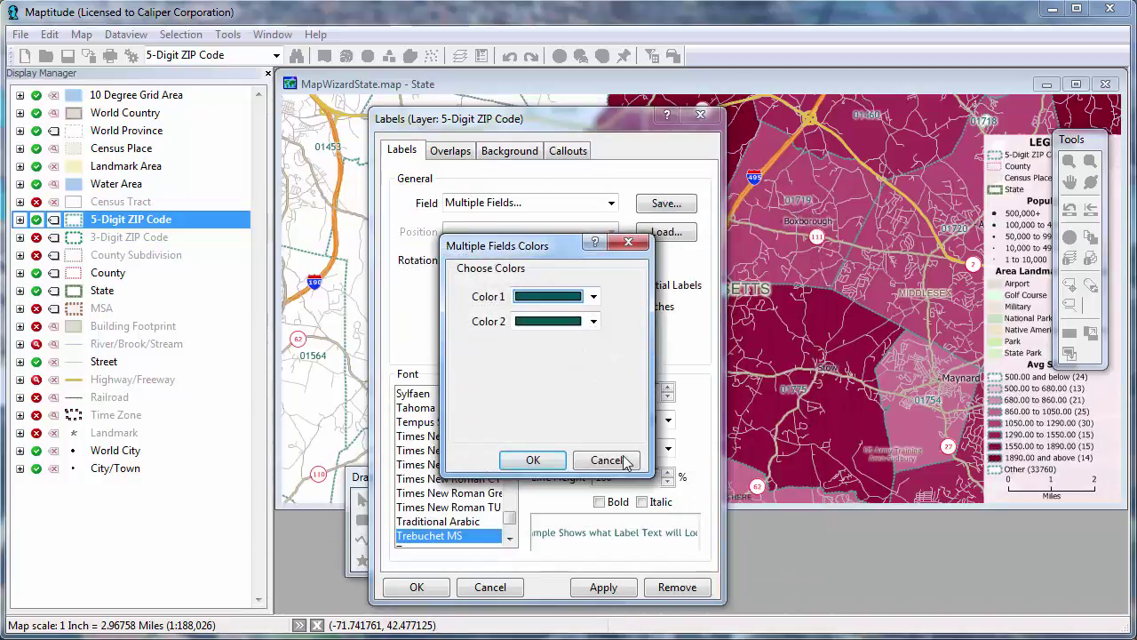
Accept the default colors for both label fields, set the label font size to 18 and apply the labels.
left_click(536, 459)
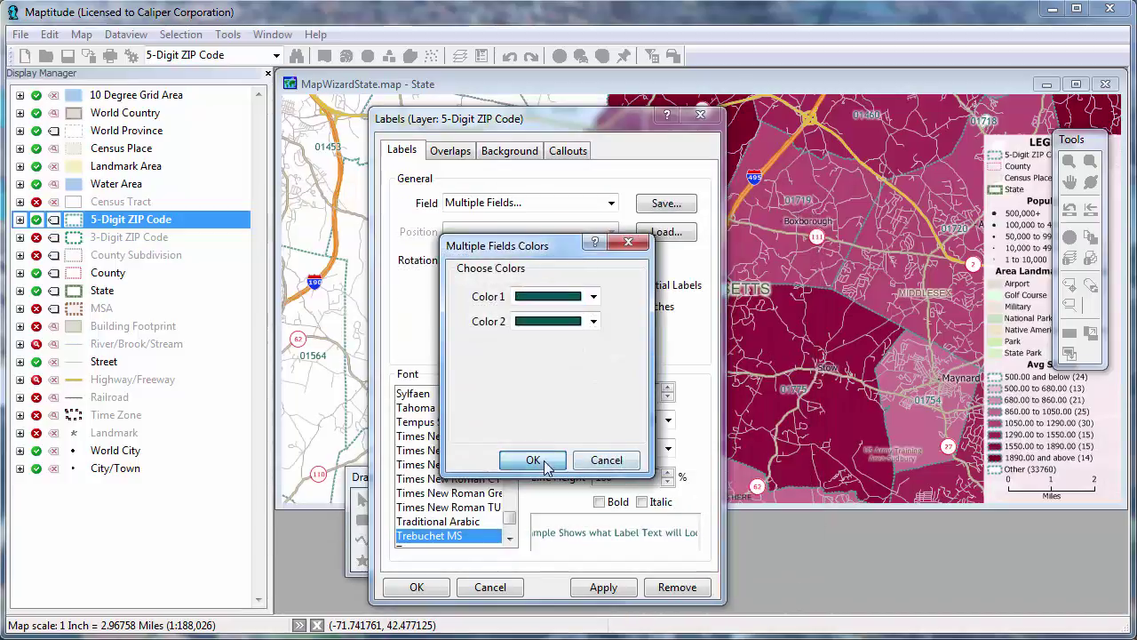
left_click(668, 387)
left_click(667, 387)
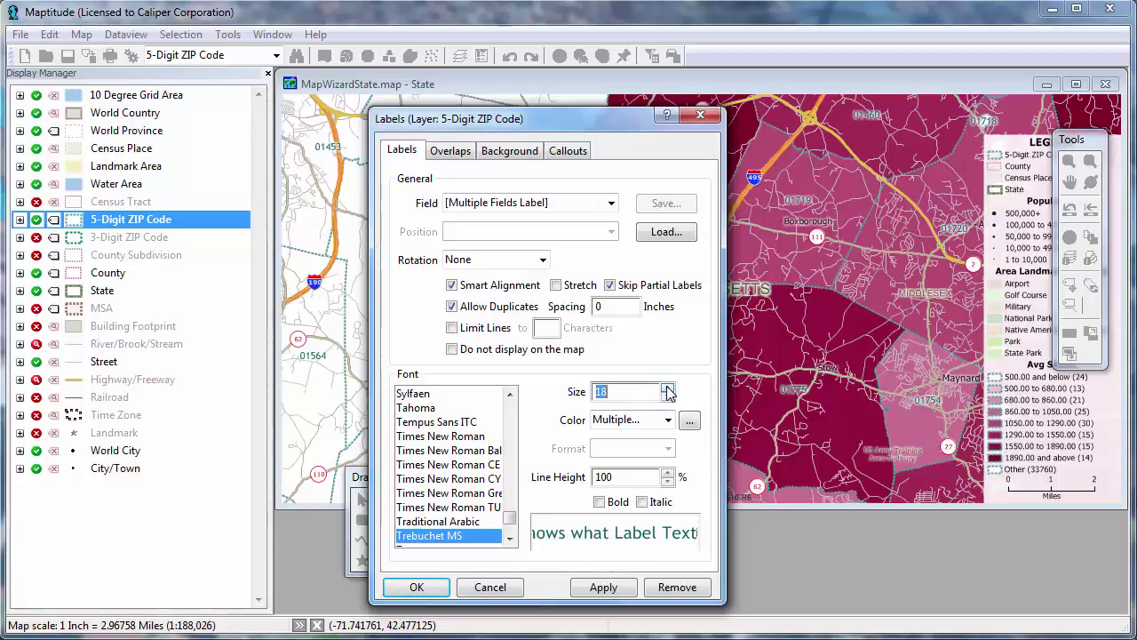
left_click(417, 587)
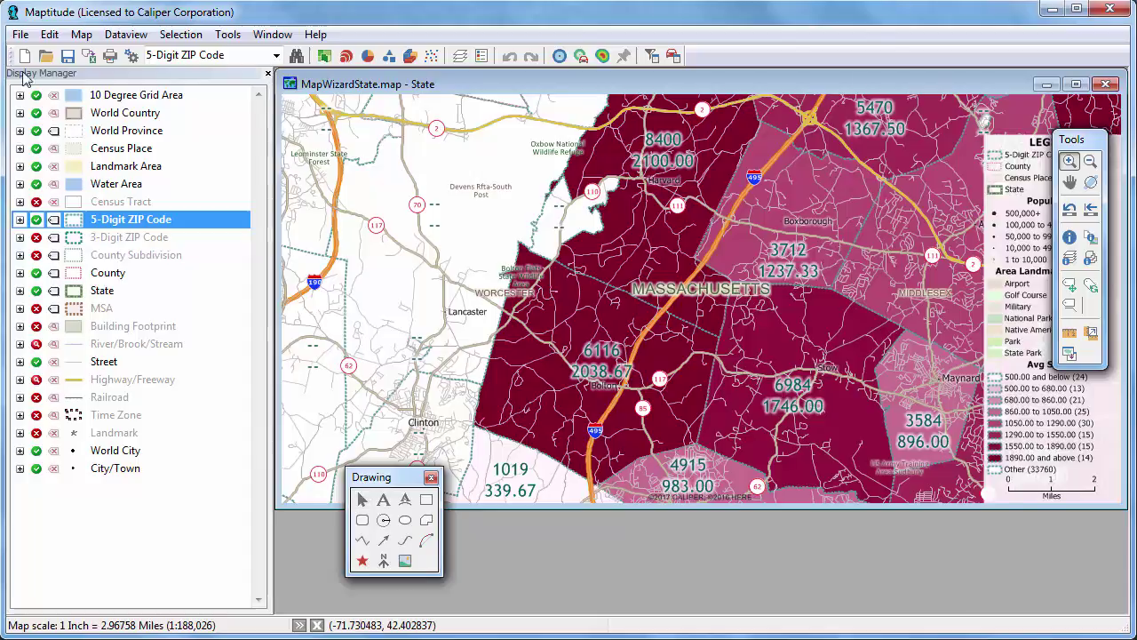
Save the workspace as Sales by ZIP Code in the Data folder and close all windows.
left_click(20, 35)
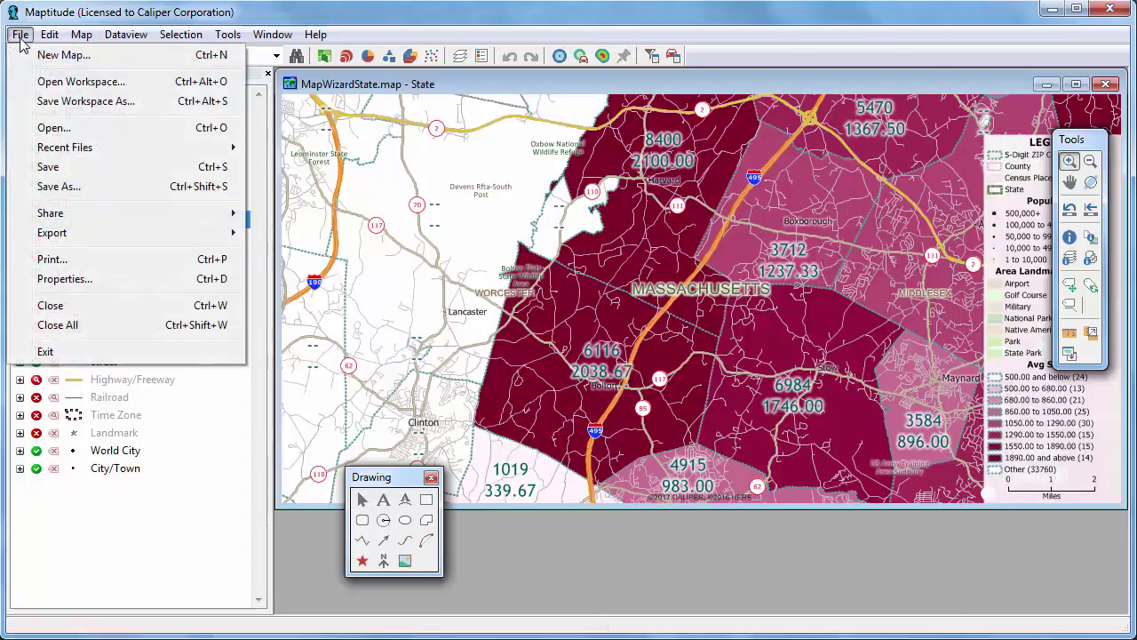
left_click(71, 107)
type("Sale")
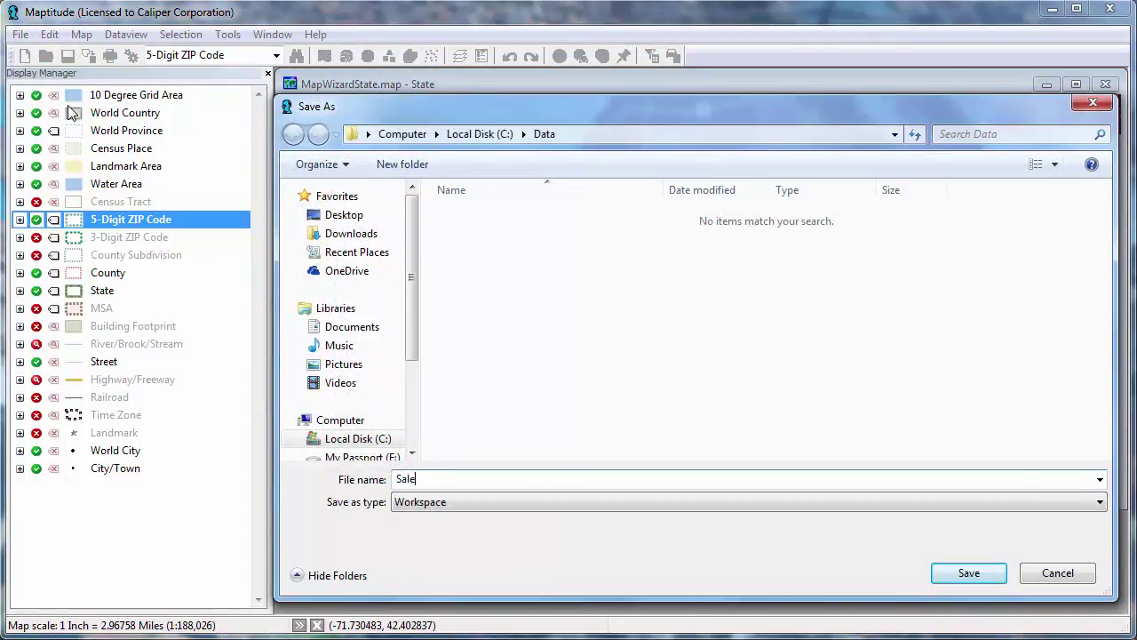
type("s by ZIP Code")
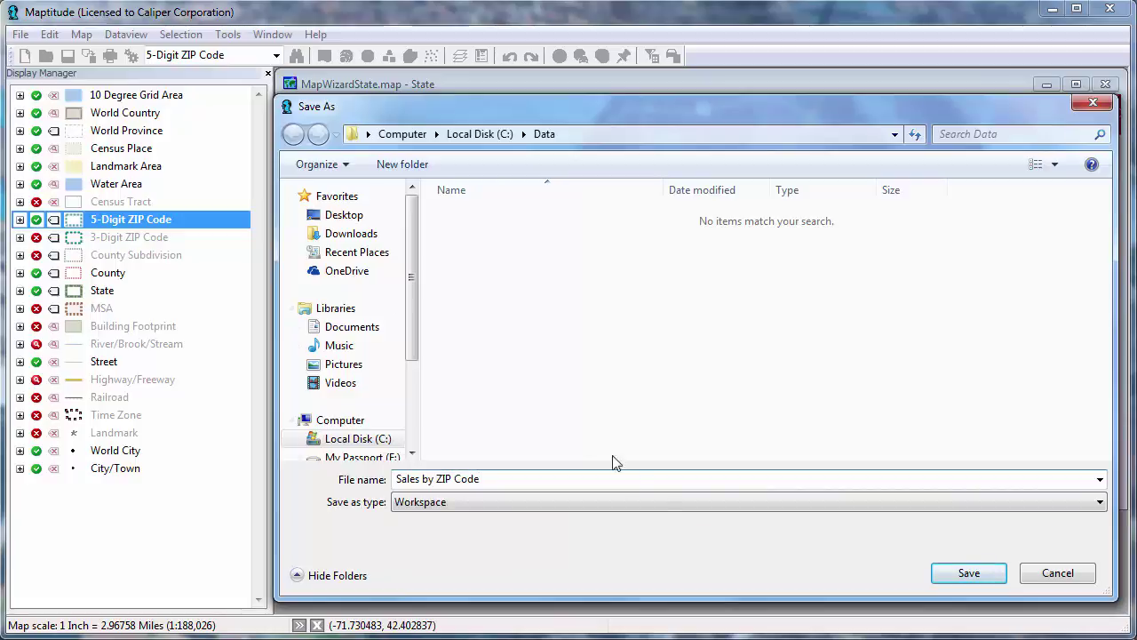
left_click(968, 574)
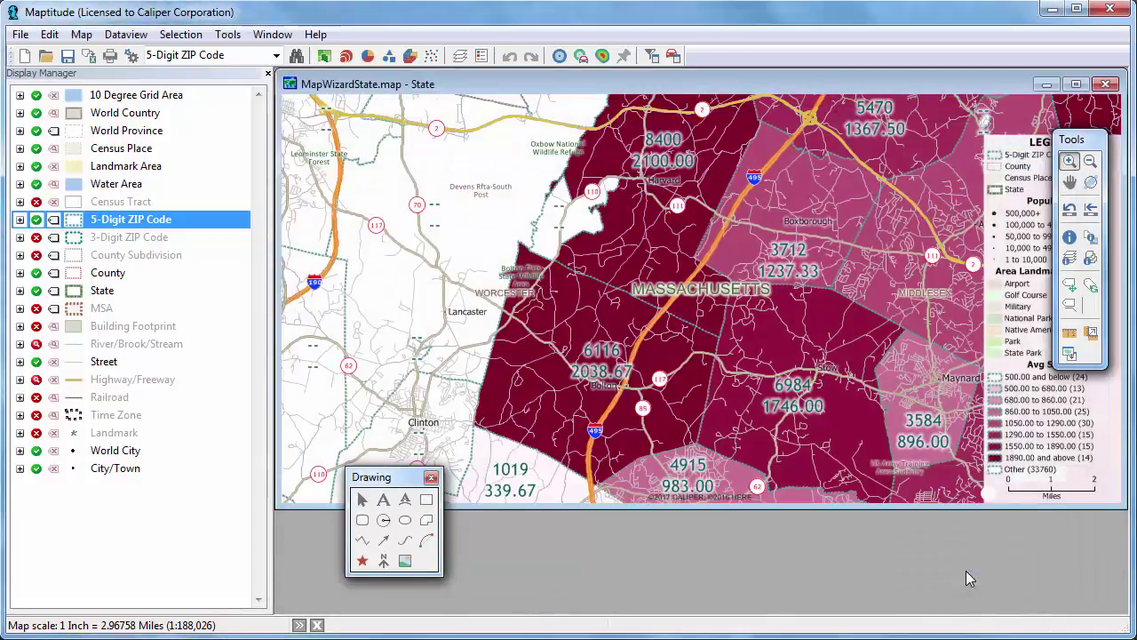
left_click(19, 33)
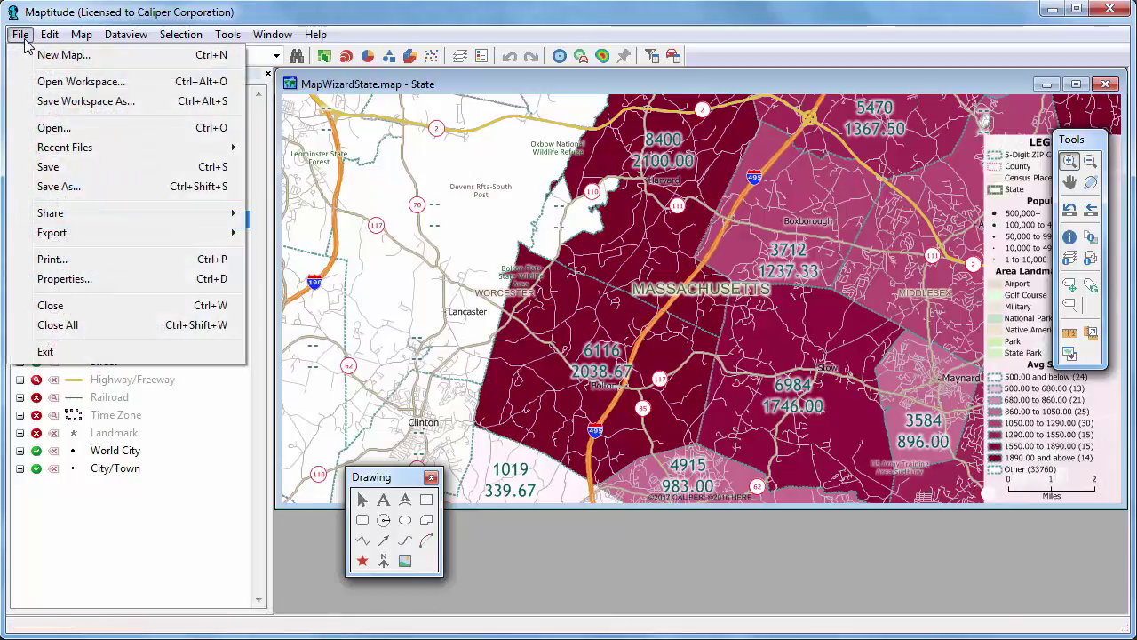
left_click(84, 326)
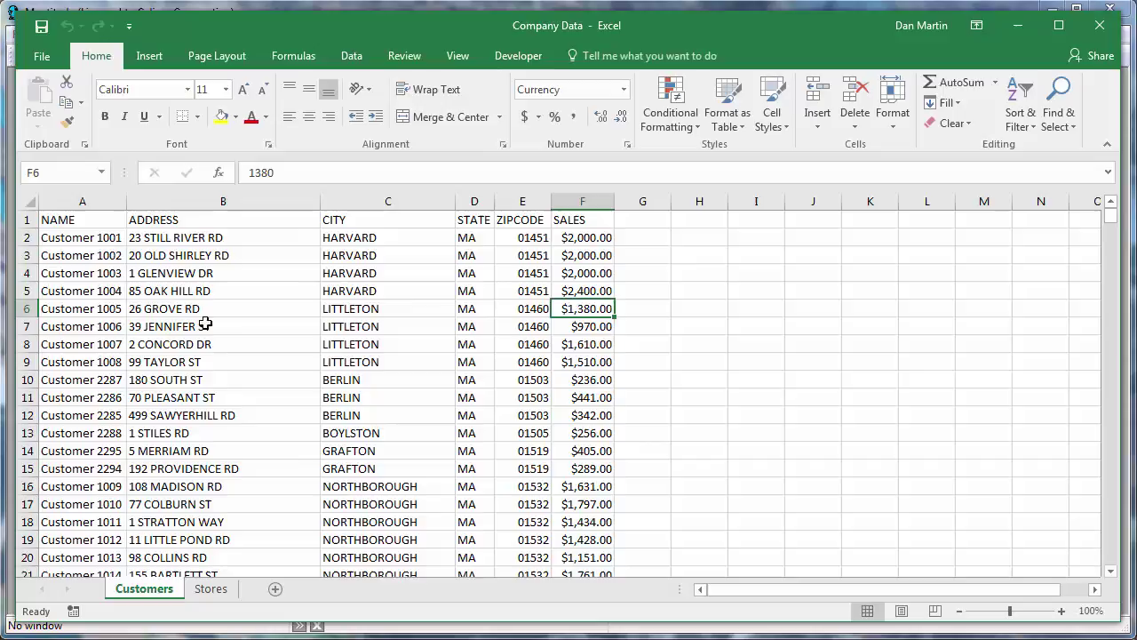
In the Company Data workbook in Excel, change the four Harvard customers' sales in F2:F5 to 400, 500, 500 and 600.
left_click(590, 238)
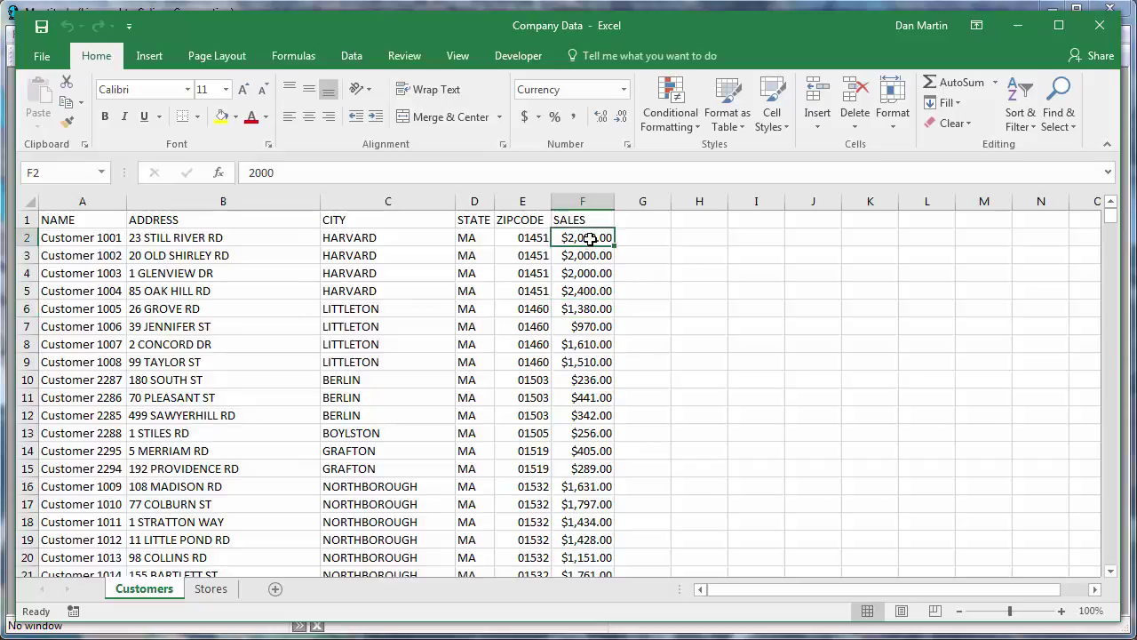
type("400")
key("Return")
key("F2")
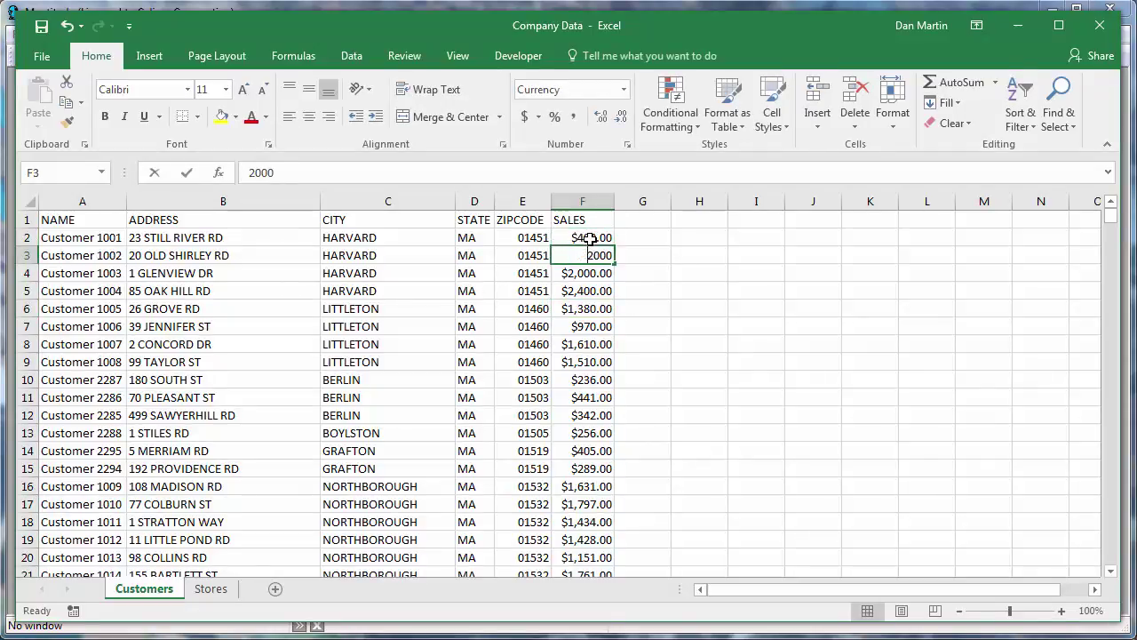
key("BackSpace")
key("BackSpace")
key("BackSpace")
key("BackSpace")
type("500")
key("Return")
type("500")
key("Return")
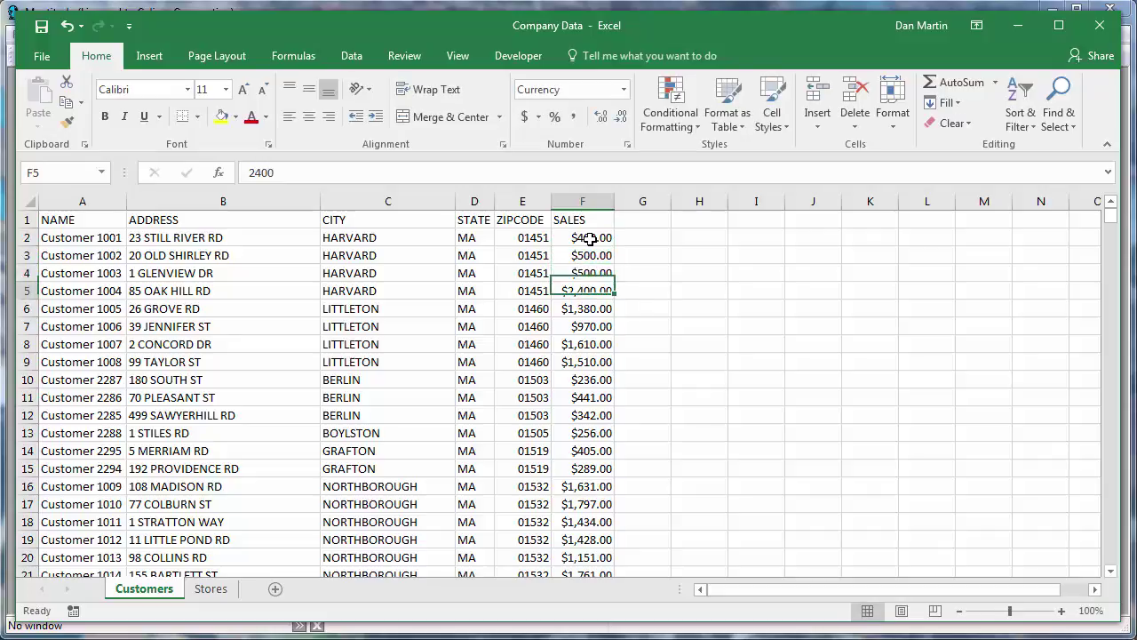
type("60")
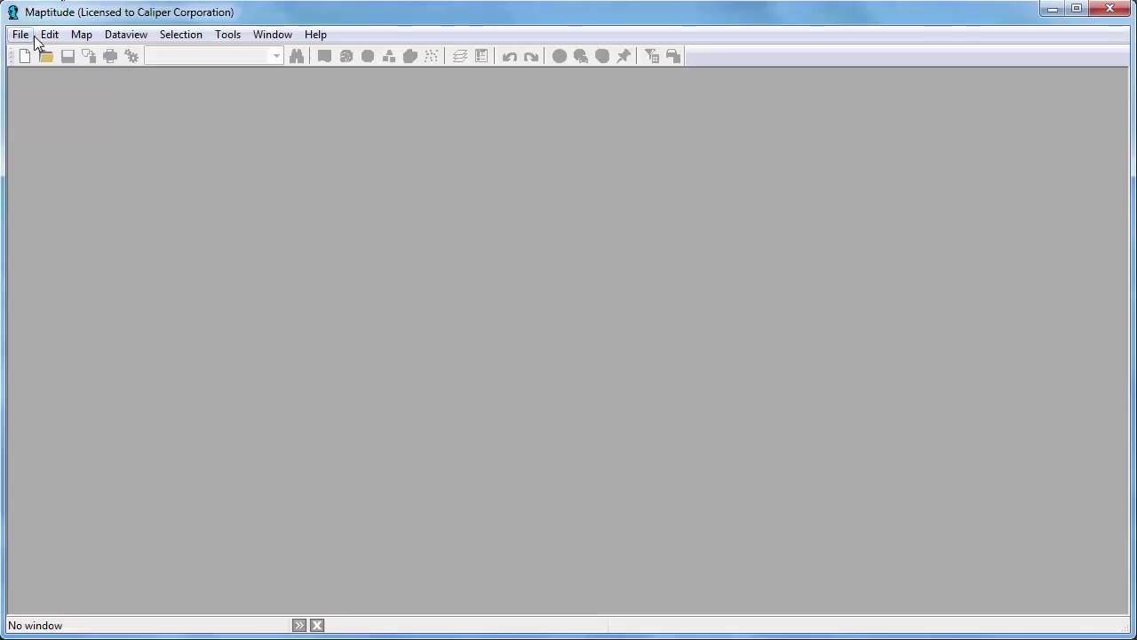
In Maptitude, open the Sales by ZIP Code workspace and refresh the map to load the edited sales data.
left_click(18, 36)
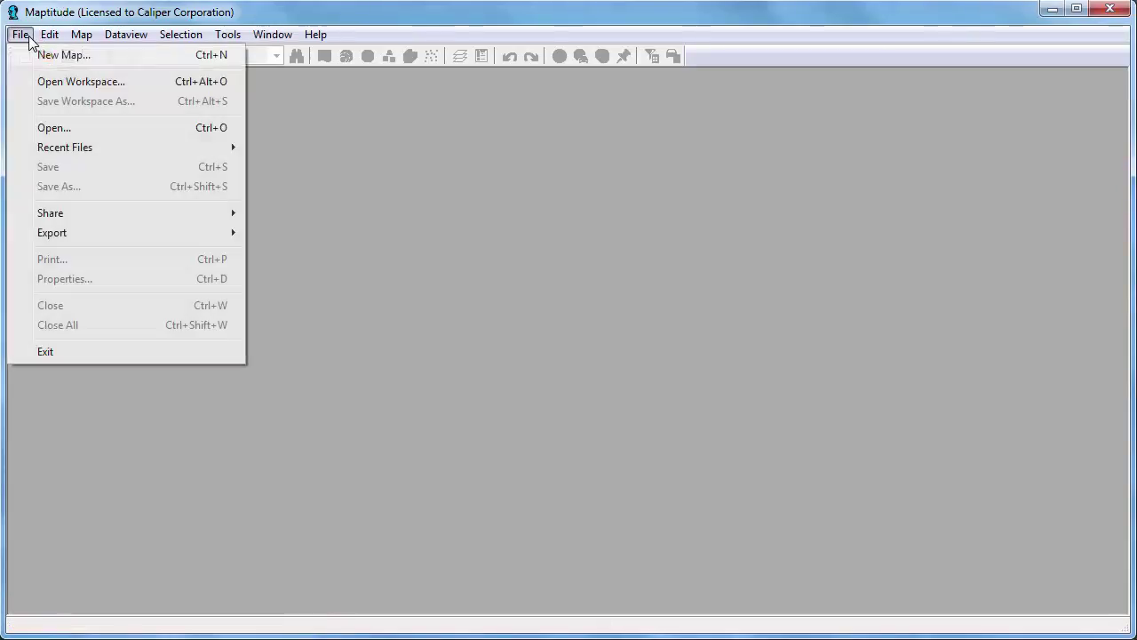
left_click(80, 82)
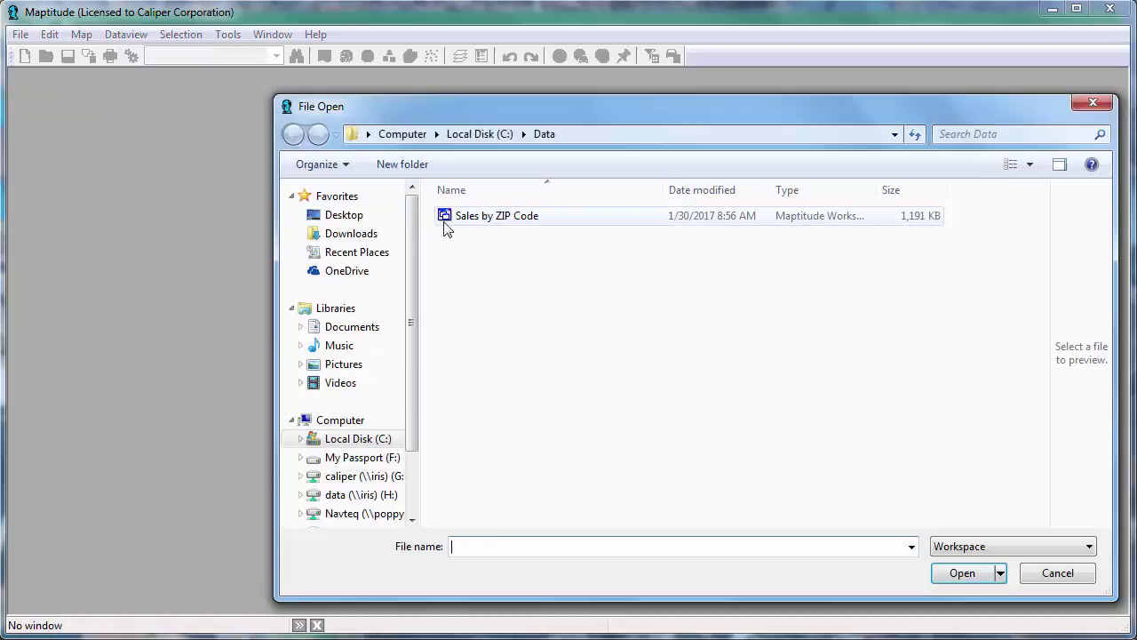
left_click(453, 223)
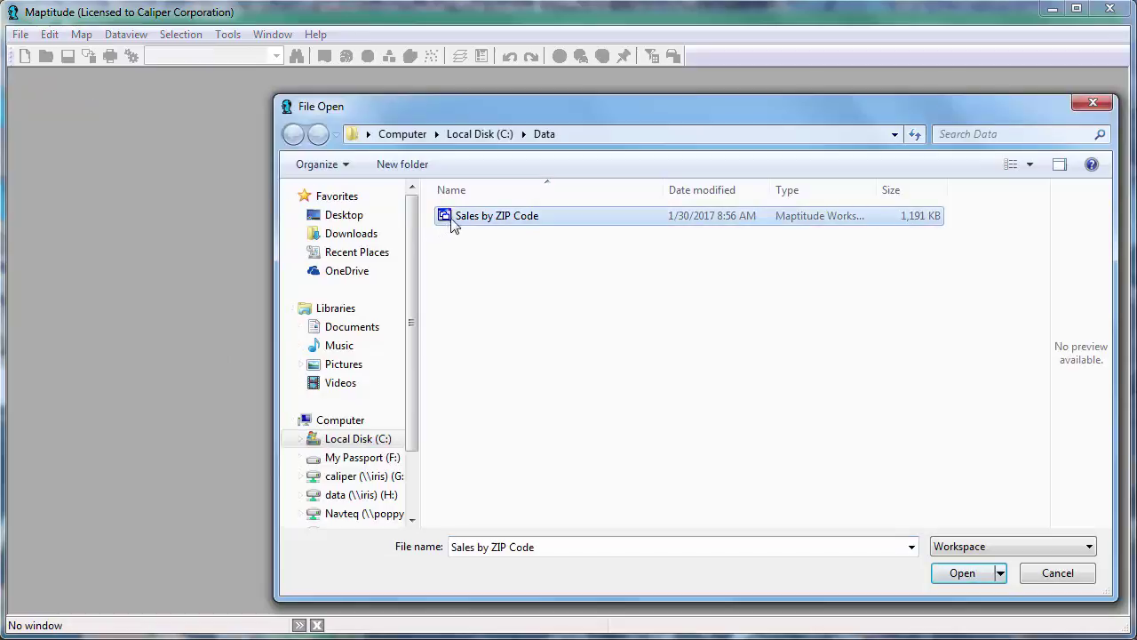
left_click(981, 576)
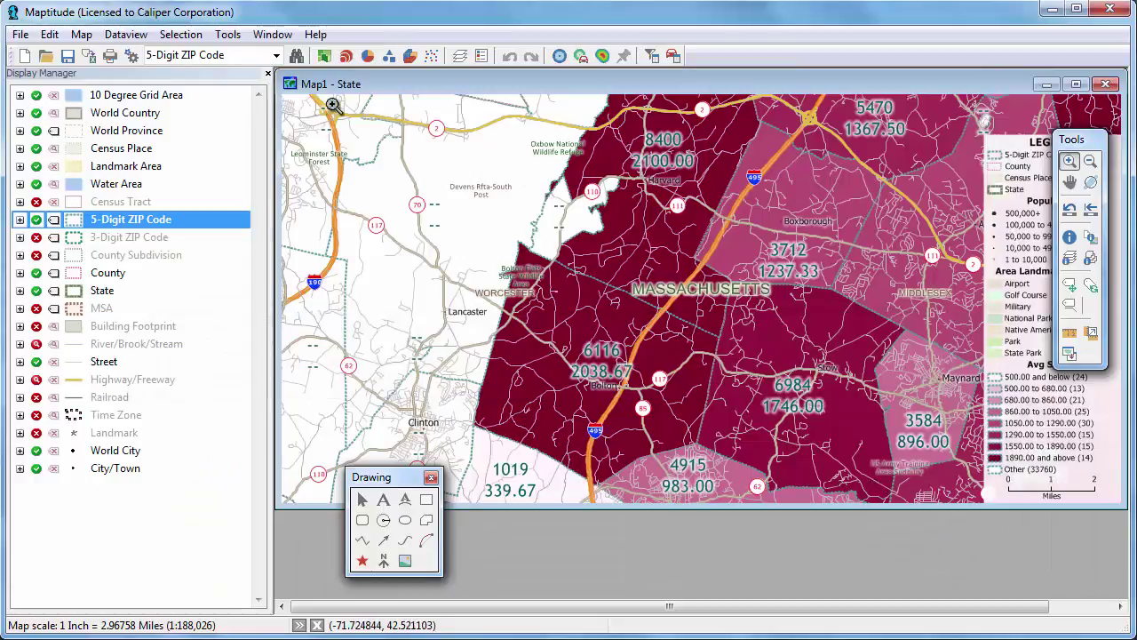
left_click(271, 34)
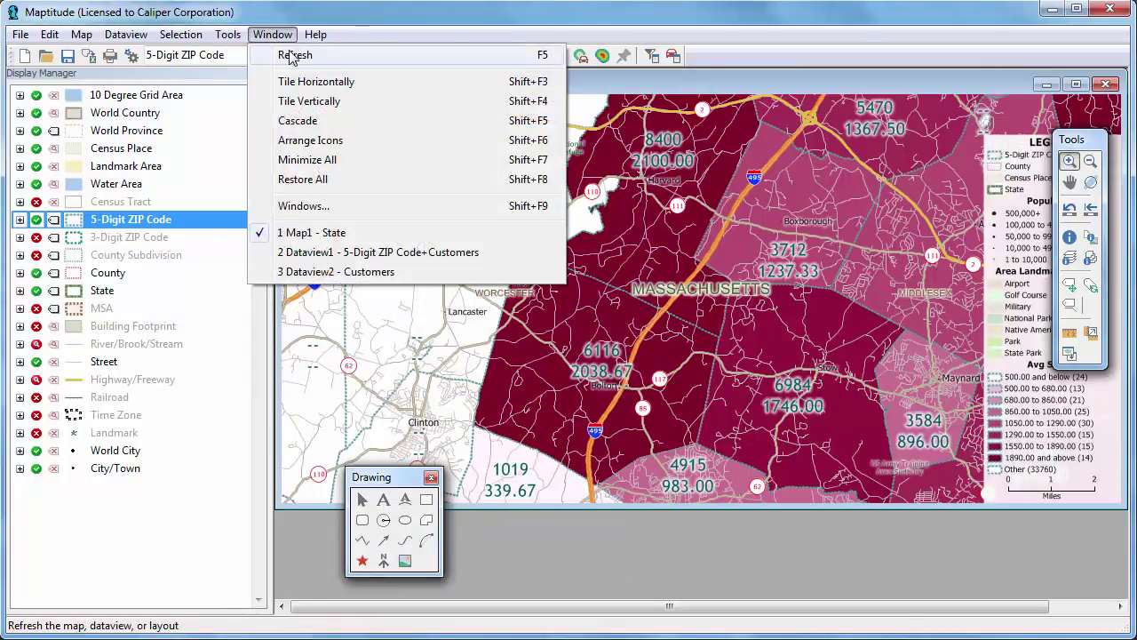
left_click(295, 53)
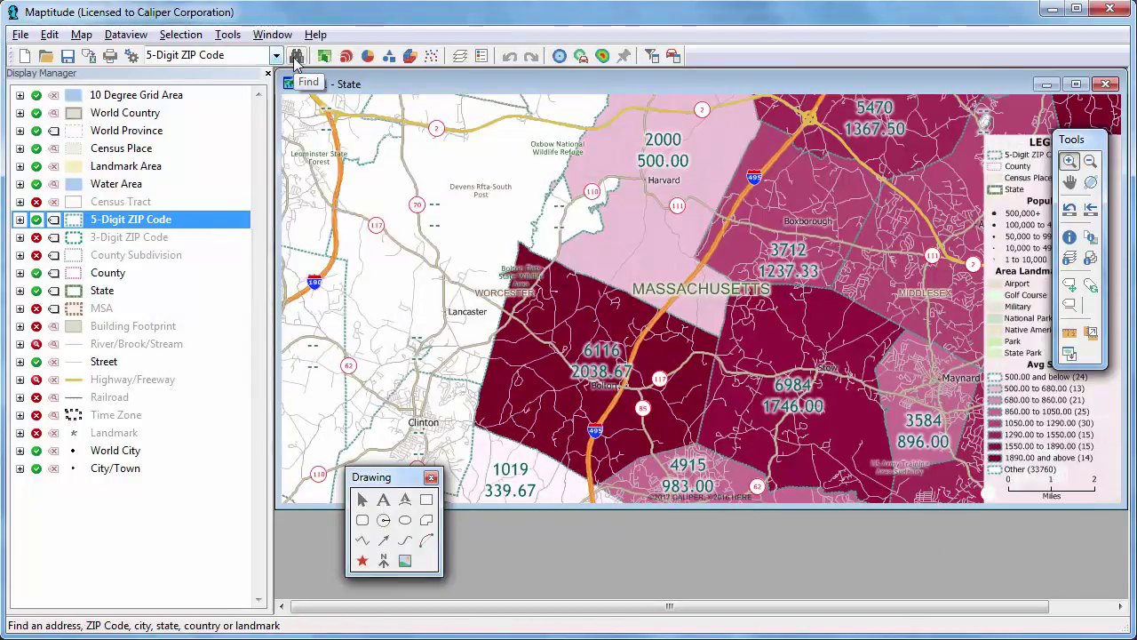